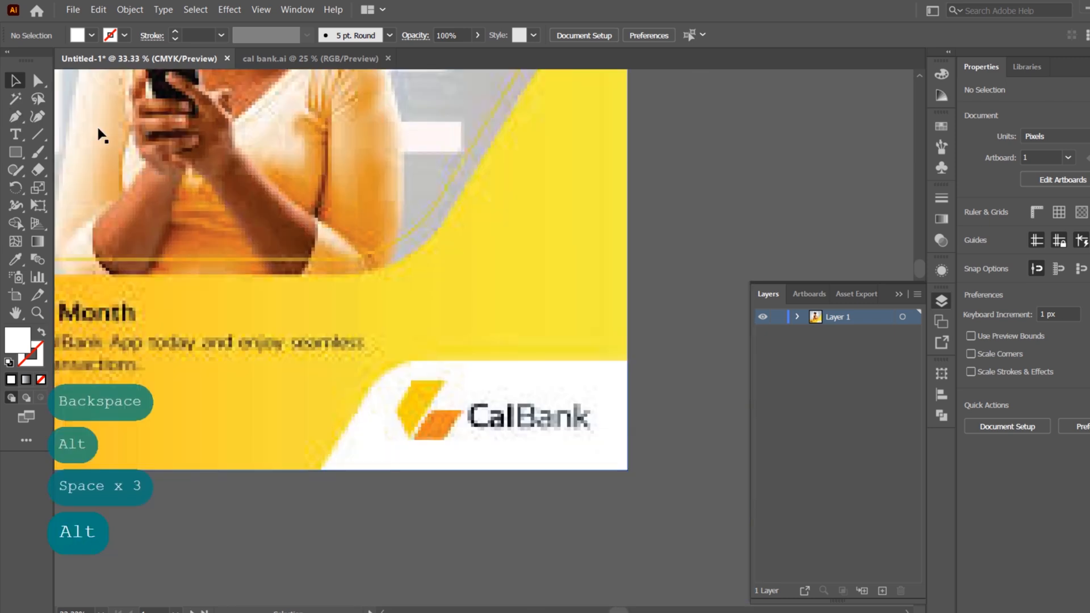
Step: Trace the slanted white logo panel at the artboard's lower-right corner as a closed four-point shape with the Pen tool
click(17, 116)
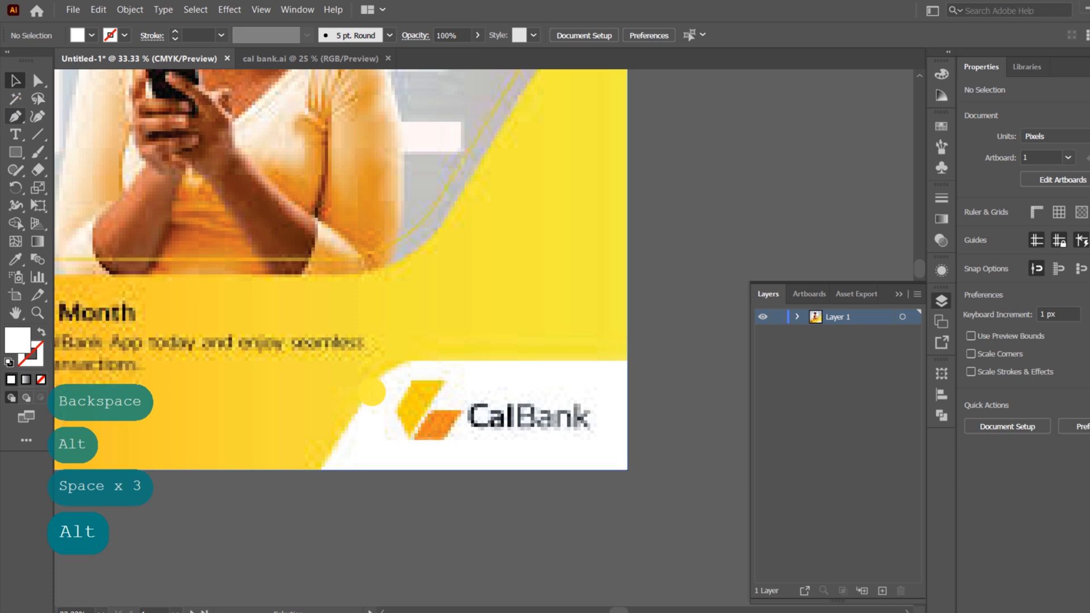
click(628, 360)
click(627, 469)
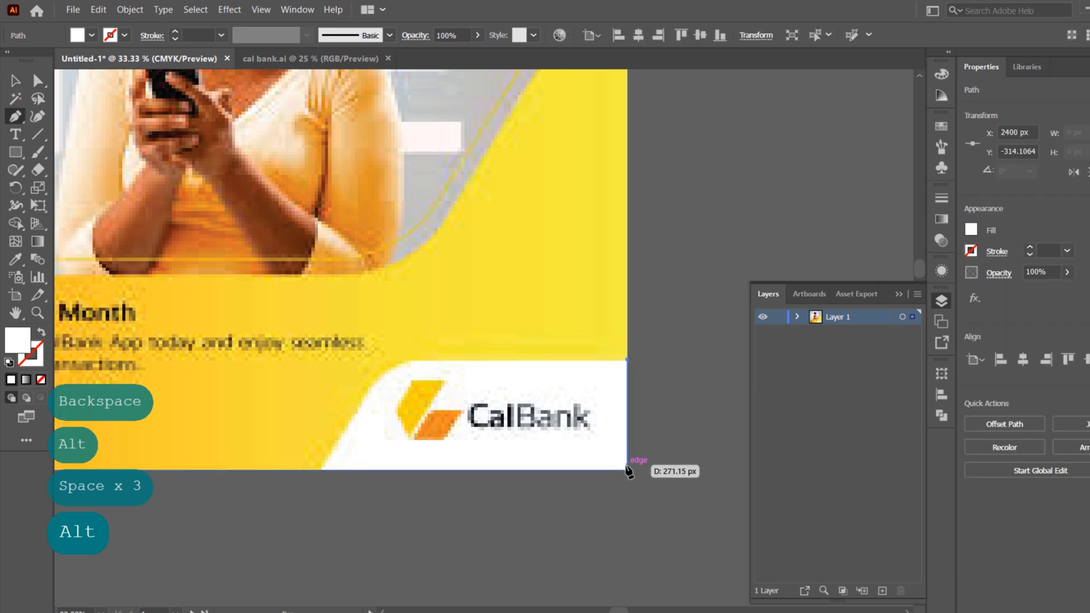
click(628, 470)
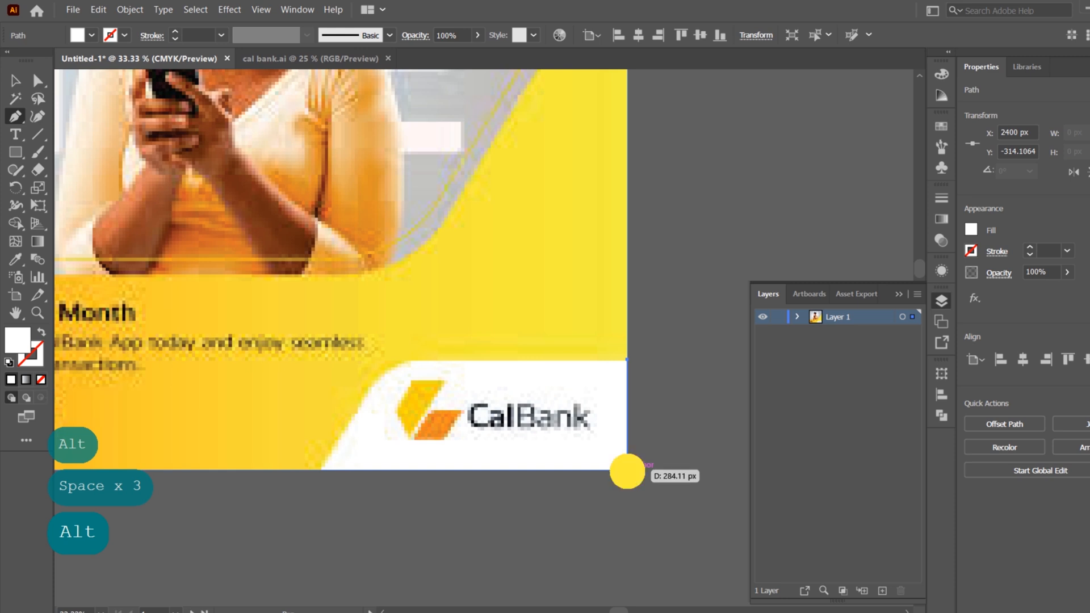
click(319, 470)
shift+click(383, 366)
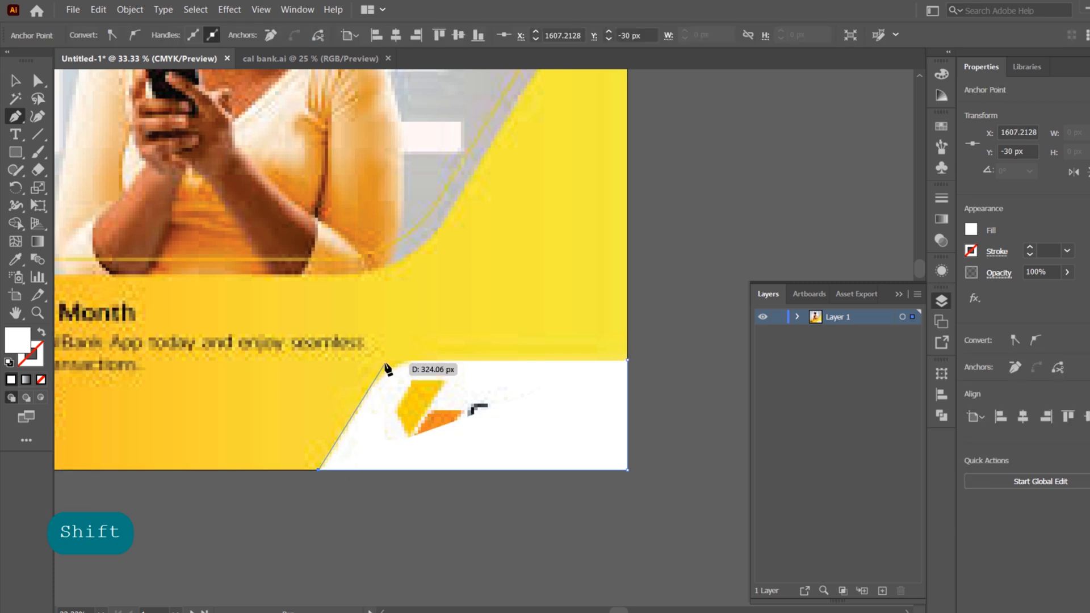
mouse_move(384, 366)
mouse_down()
mouse_move(405, 391)
mouse_move(426, 374)
mouse_move(419, 358)
mouse_move(424, 371)
mouse_move(376, 376)
mouse_move(388, 363)
mouse_up()
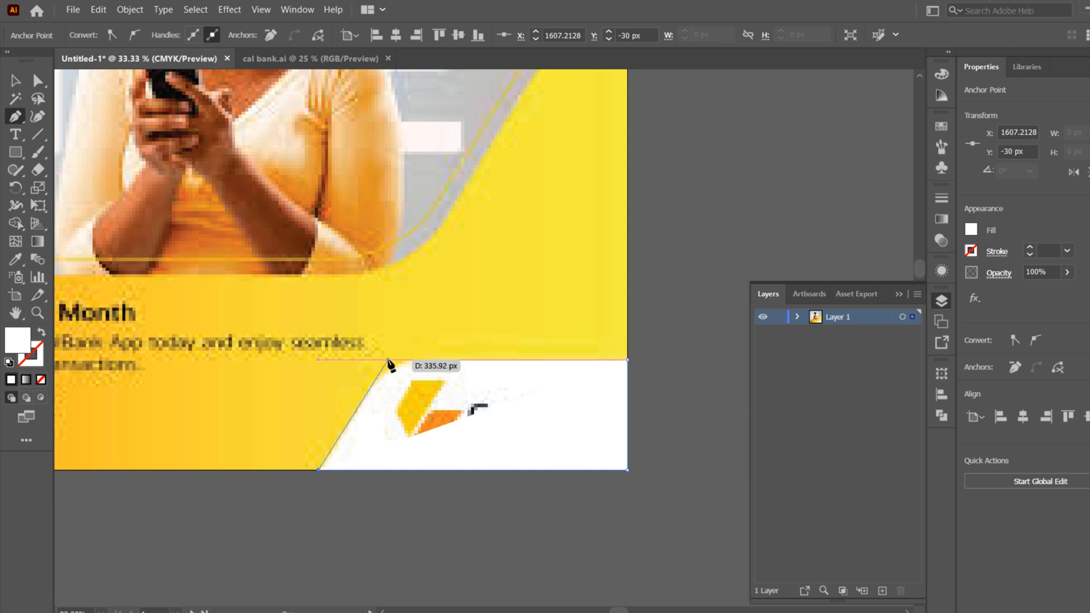
drag(388, 362, 389, 361)
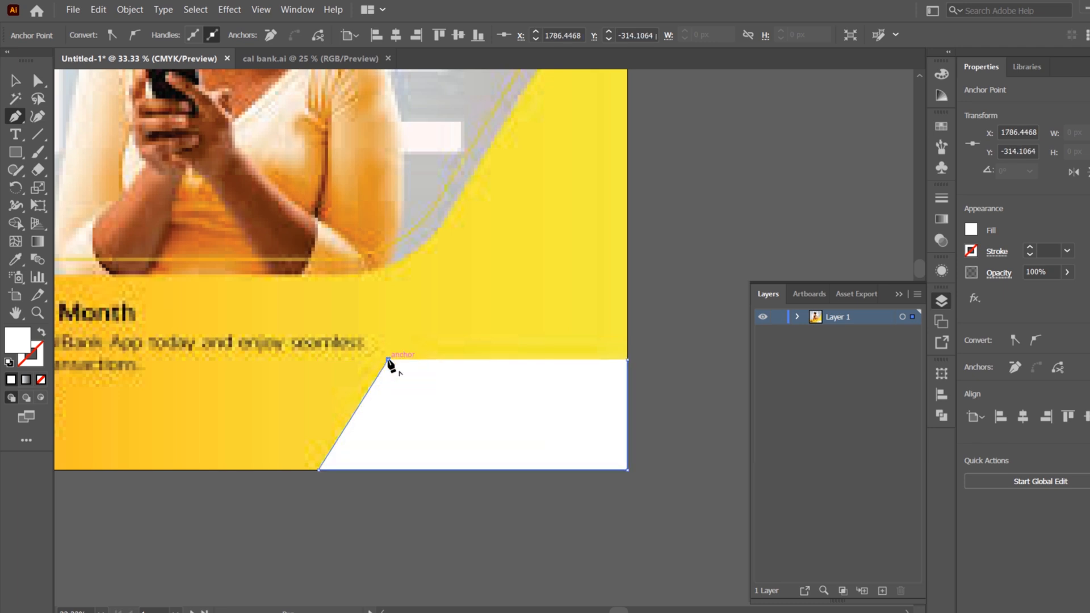
click(627, 360)
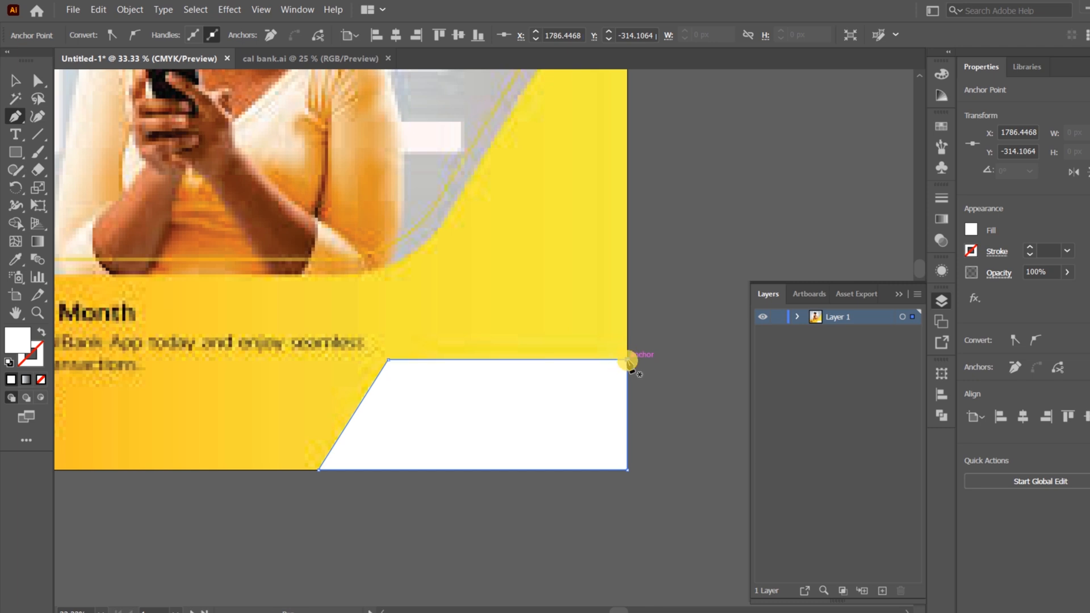
key(shift)
key(shift)
key(shift)
key(shift)
Step: Round the white panel's upper-left corner to a radius of about 138 px and deselect the shape
click(17, 81)
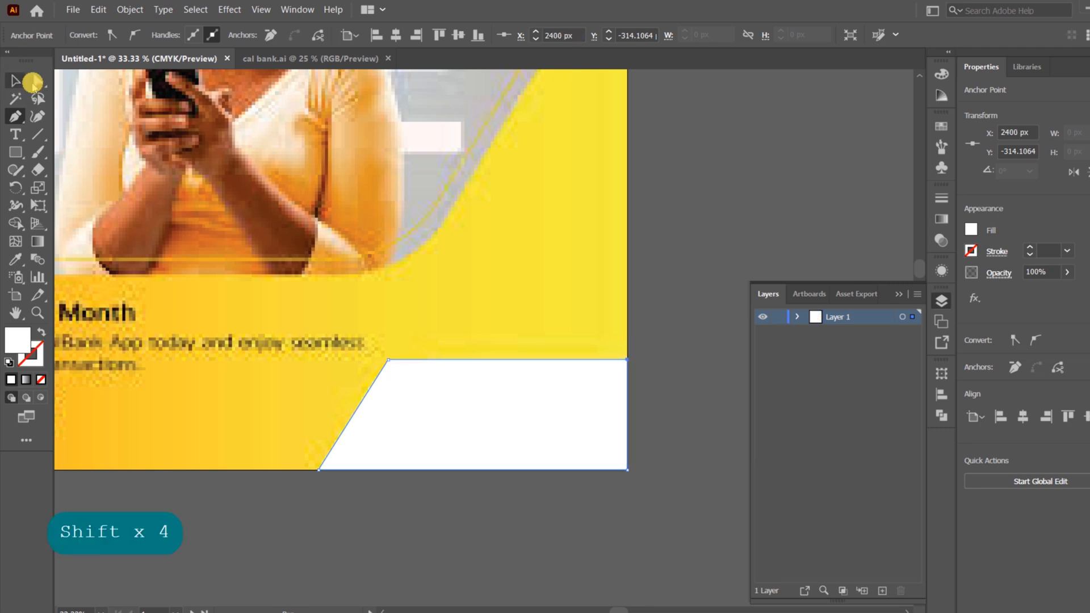
click(38, 81)
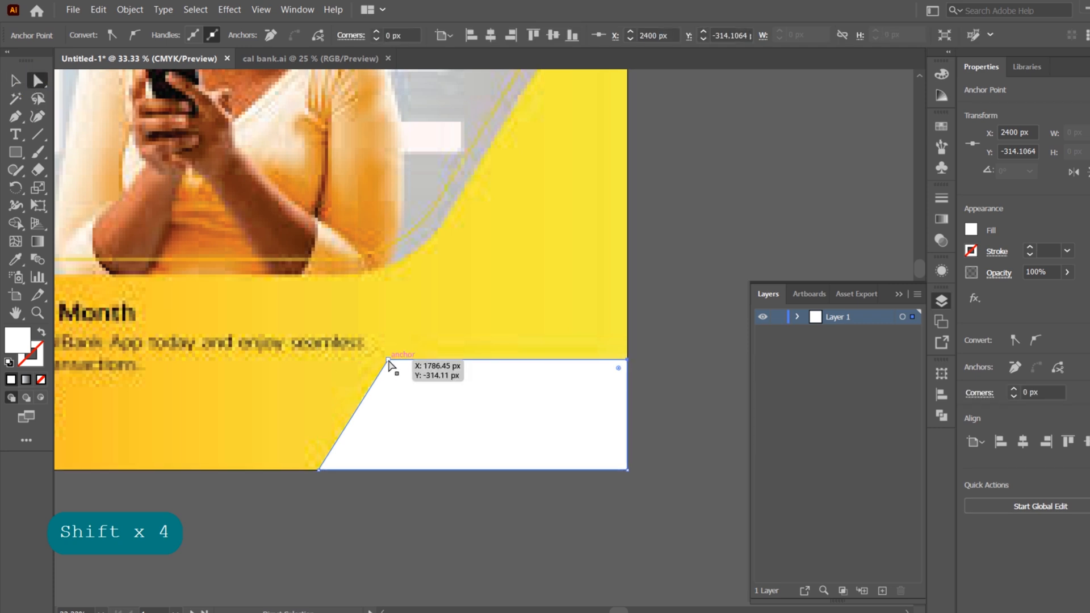
click(388, 361)
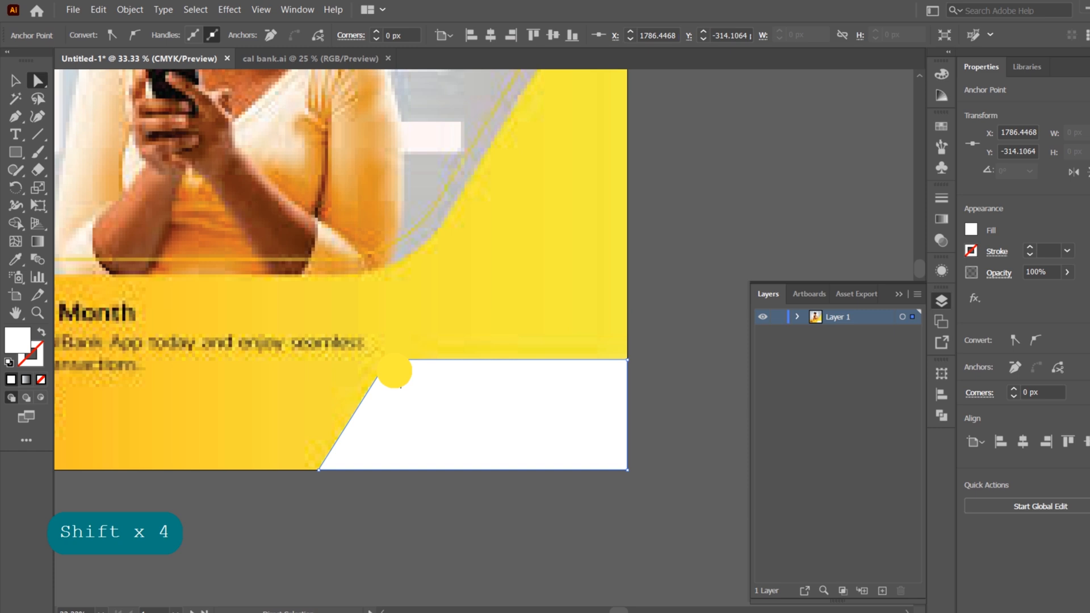
drag(394, 370, 449, 397)
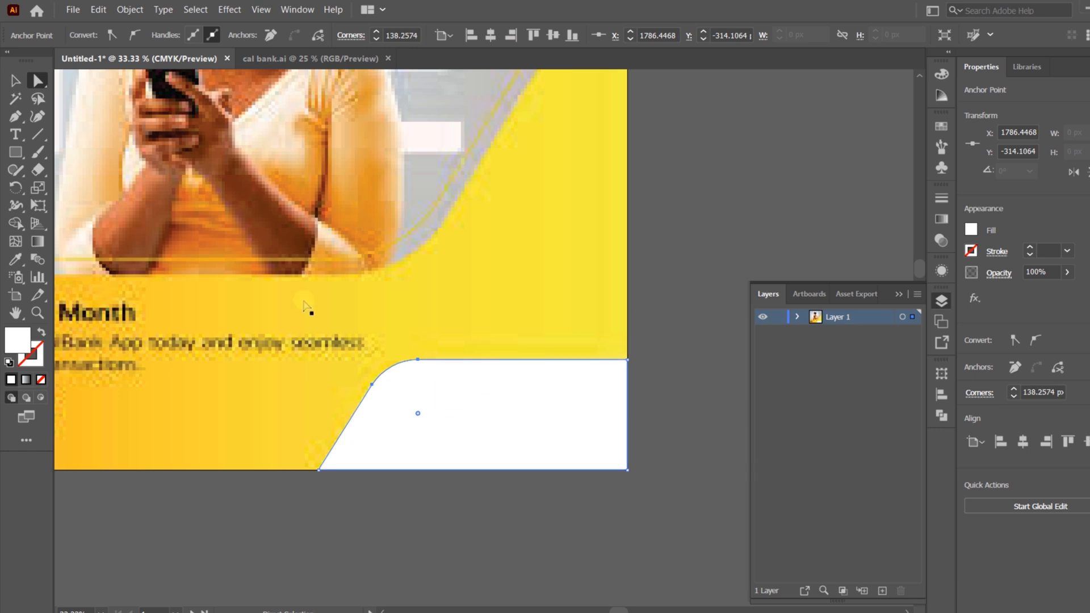
key(v)
click(382, 195)
click(372, 327)
Step: Bring the complete CalBank logo from the cal bank.ai document into the flyer and group its parts
key(space)
drag(238, 86, 290, 180)
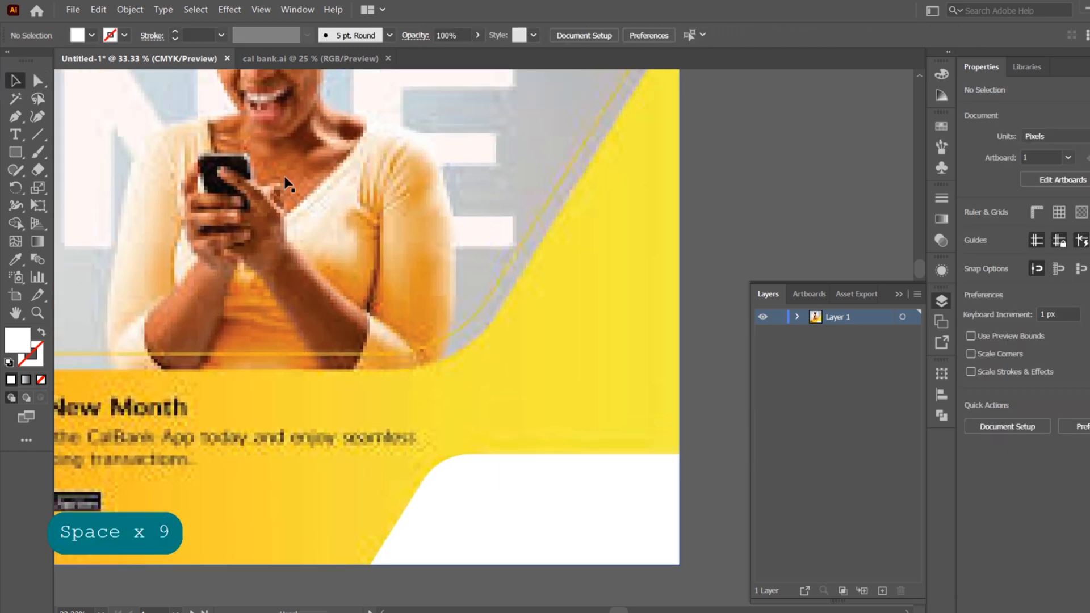
click(271, 58)
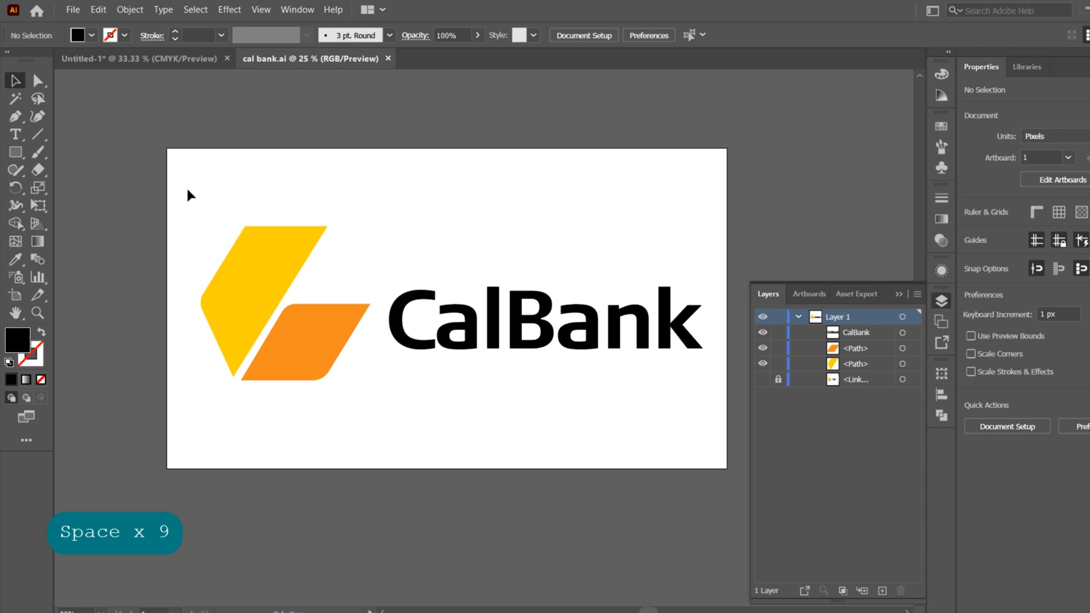
drag(187, 190, 648, 410)
drag(295, 340, 501, 467)
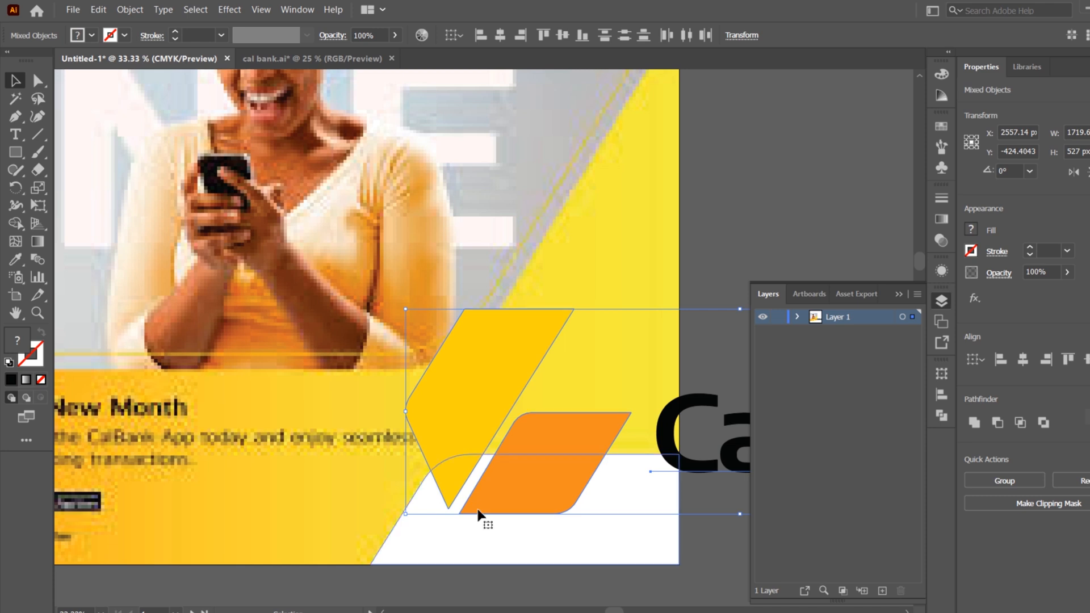
key(ctrl+g)
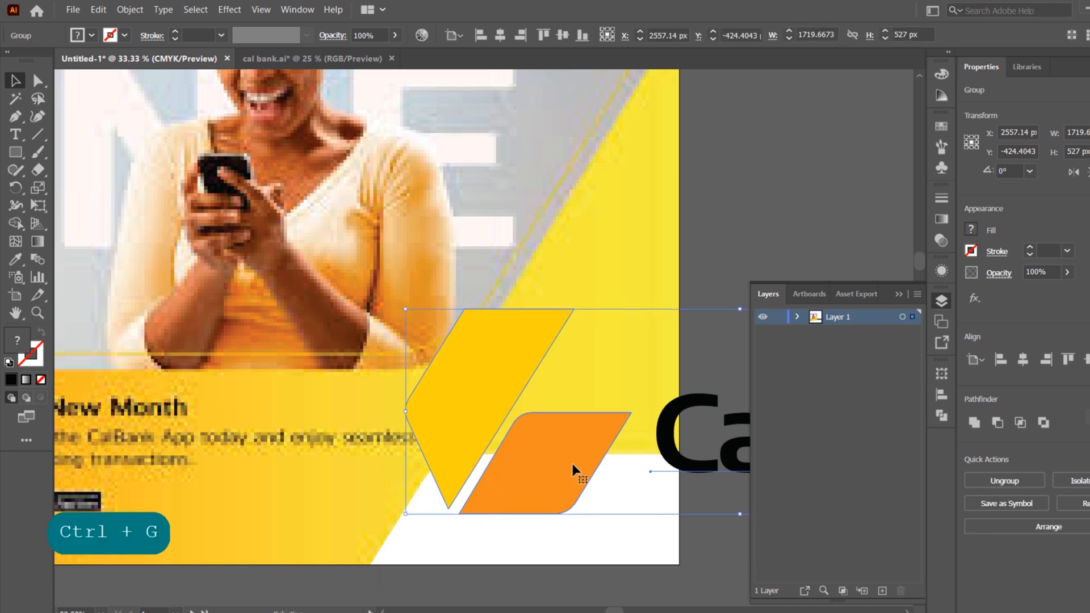
Step: Rename the logo group to "Cal Bank Logo" in the layer list
key(space)
drag(552, 430, 435, 416)
click(797, 318)
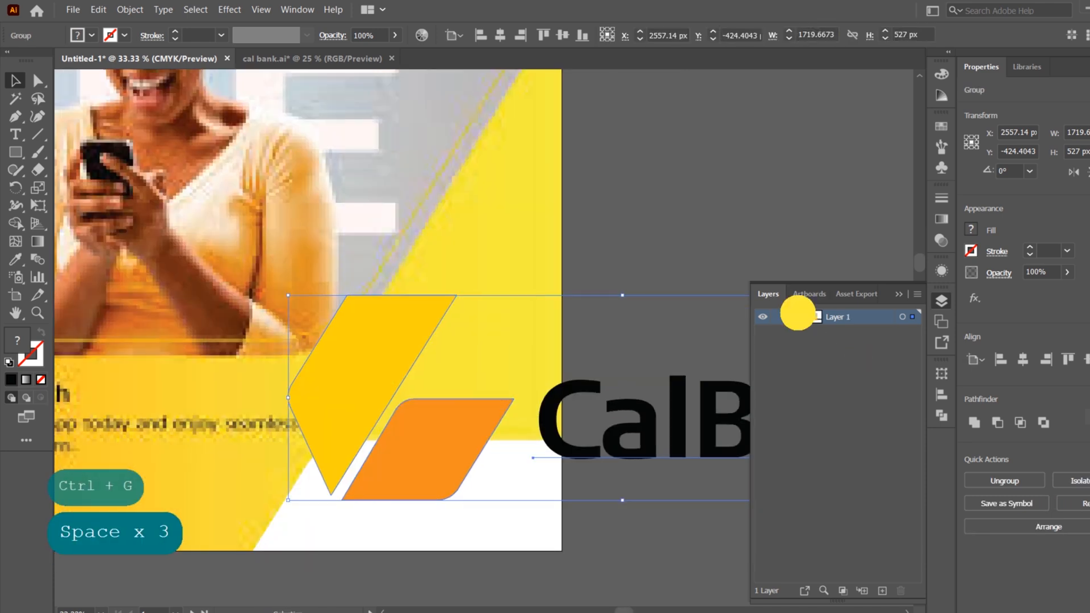
click(857, 336)
double_click(856, 334)
text(Cal Bank)
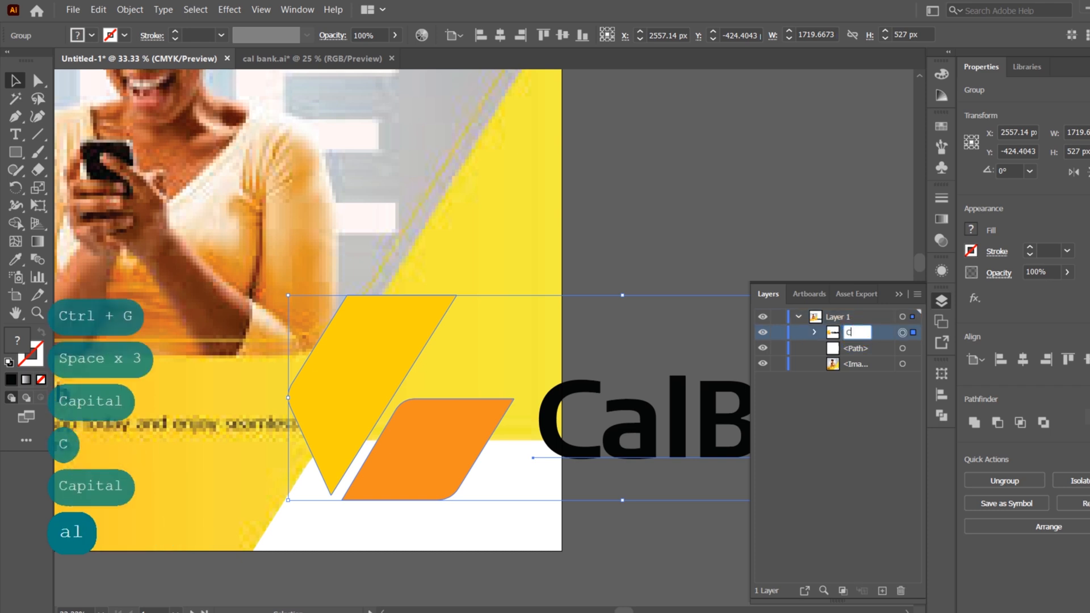
key(Caps_Lock)
text(L)
key(Caps_Lock)
text(ogo)
key(Return)
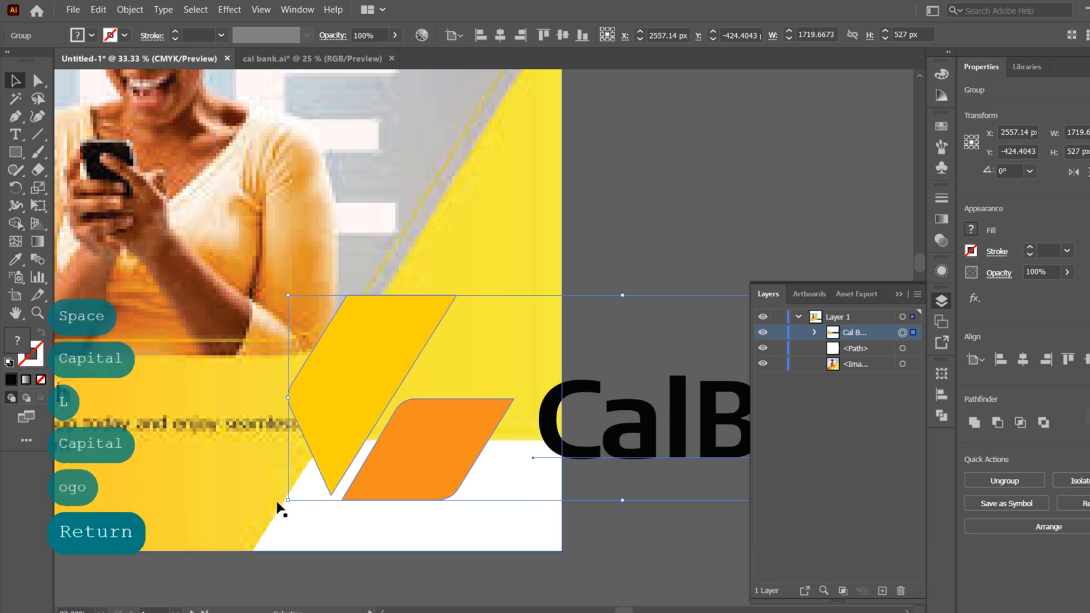
Step: Scale the logo proportionally to about 610 px wide and place it on the white panel
drag(288, 500, 418, 441)
drag(537, 424, 348, 517)
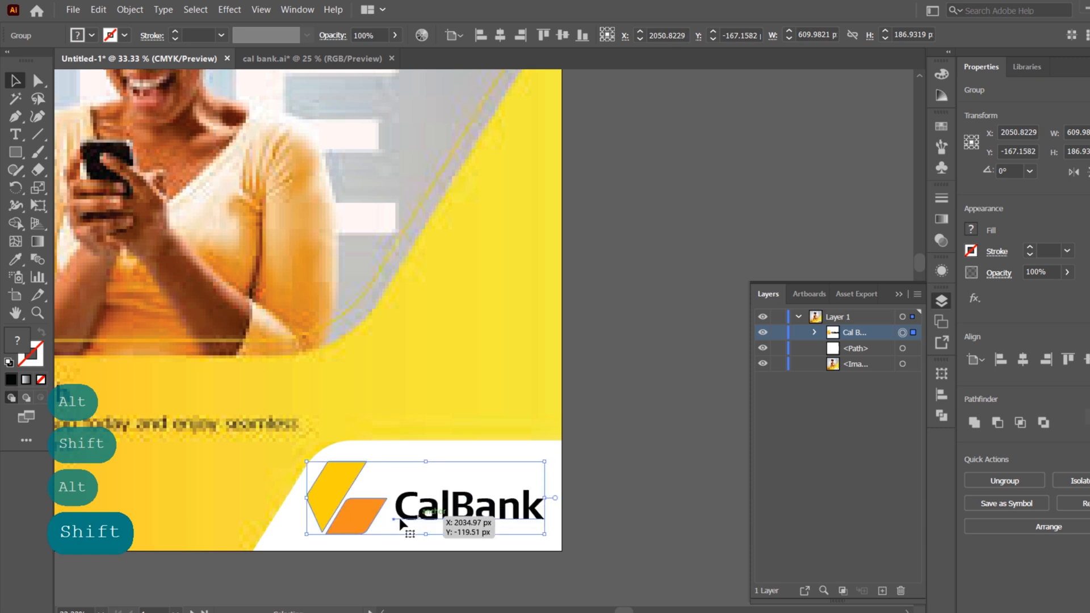
key(space)
drag(456, 496, 662, 461)
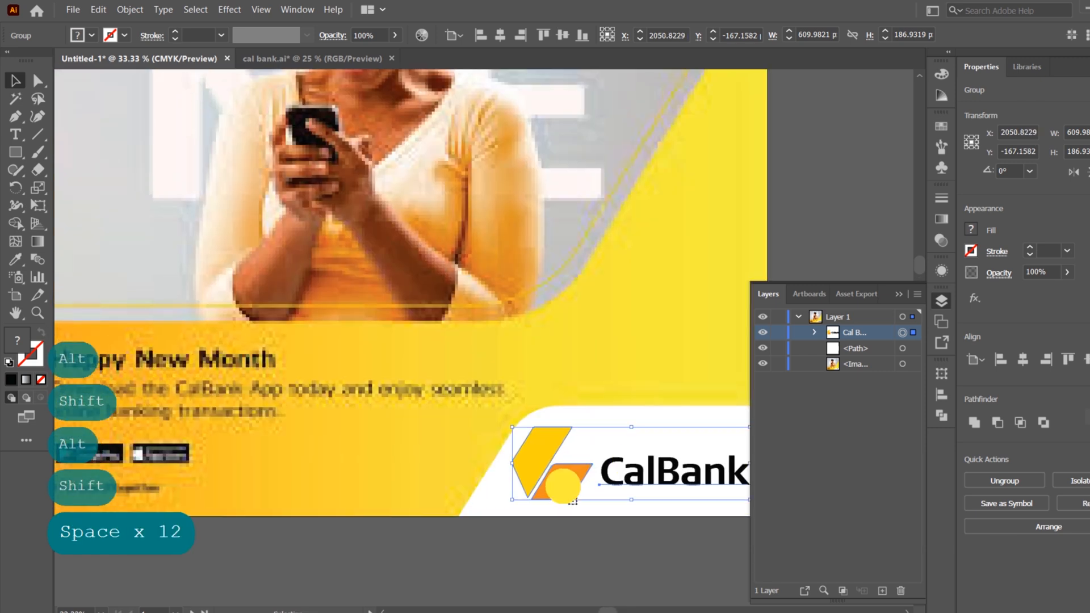
drag(556, 481, 482, 453)
key(space)
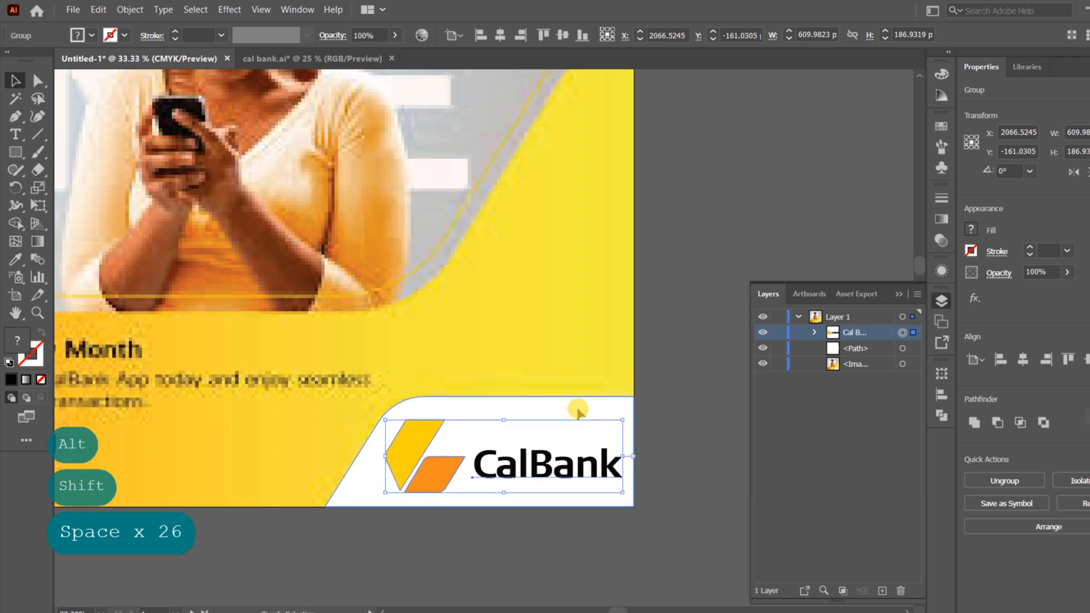
Step: Group the logo with the white panel, then undo the trial move of the group
shift+click(572, 411)
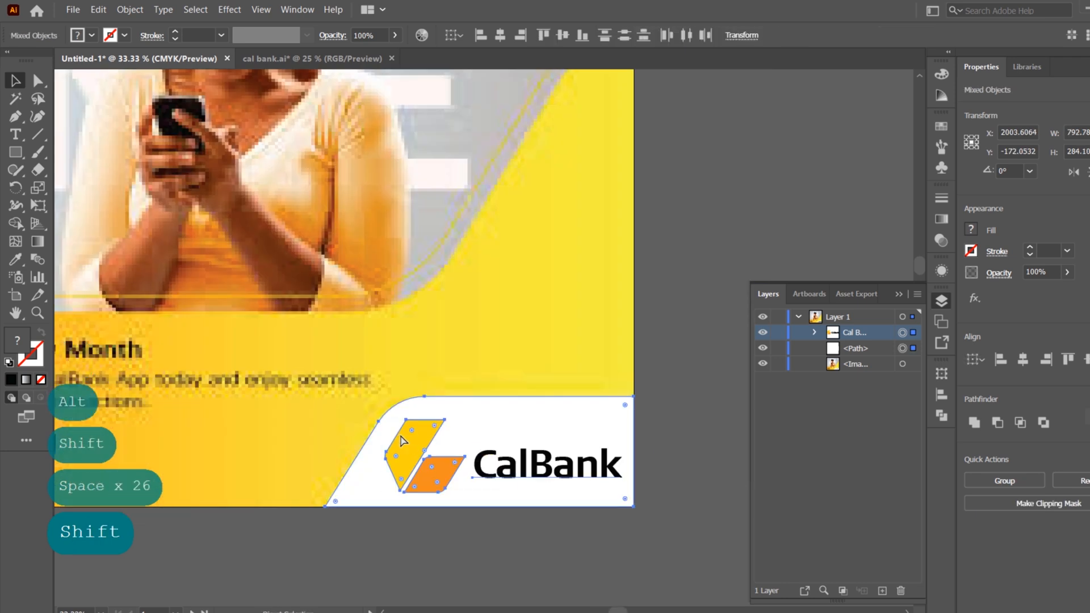
key(ctrl+g)
drag(407, 450, 570, 458)
key(ctrl+z)
key(ctrl+z)
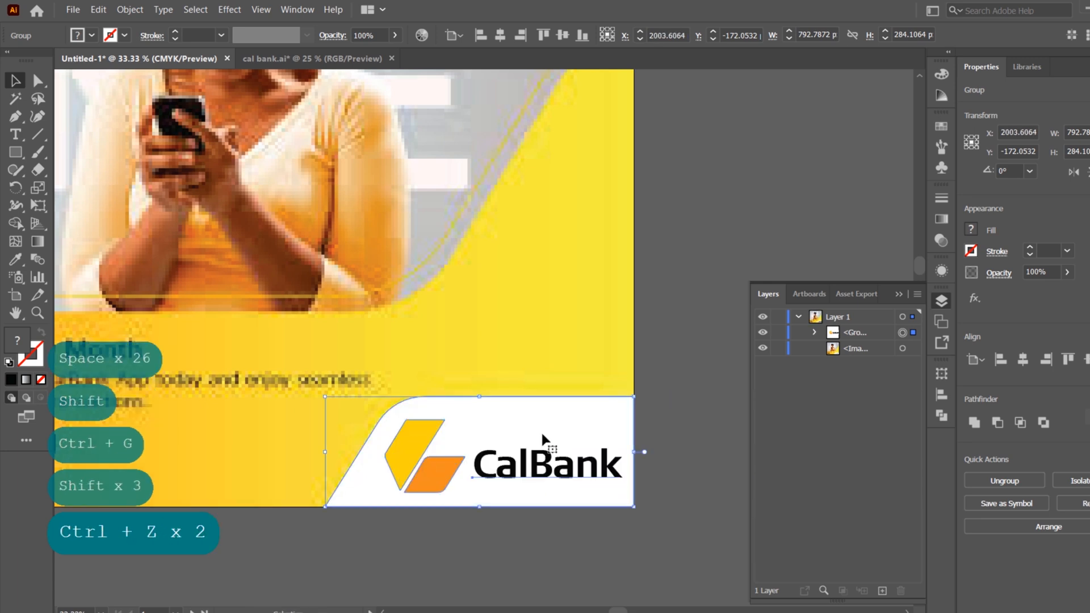
click(480, 526)
Step: Isolate the panel group, scale the logo inside it down slightly, recentre it on the white panel, and leave isolation
click(432, 473)
double_click(431, 471)
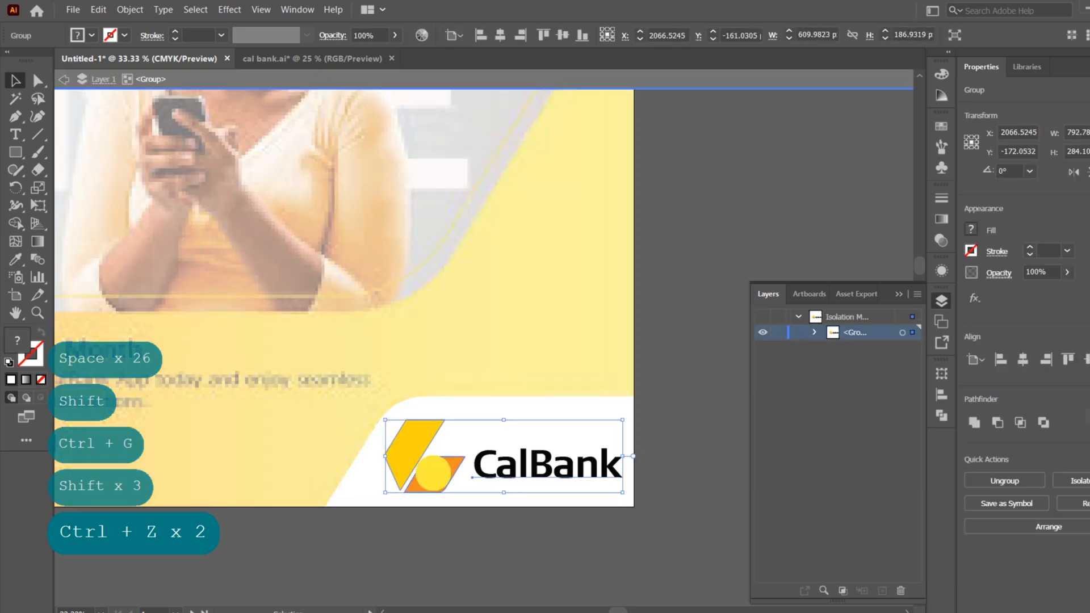
drag(613, 423, 605, 427)
drag(444, 476, 472, 452)
click(636, 421)
scroll(636, 421, down, 1)
key(Escape)
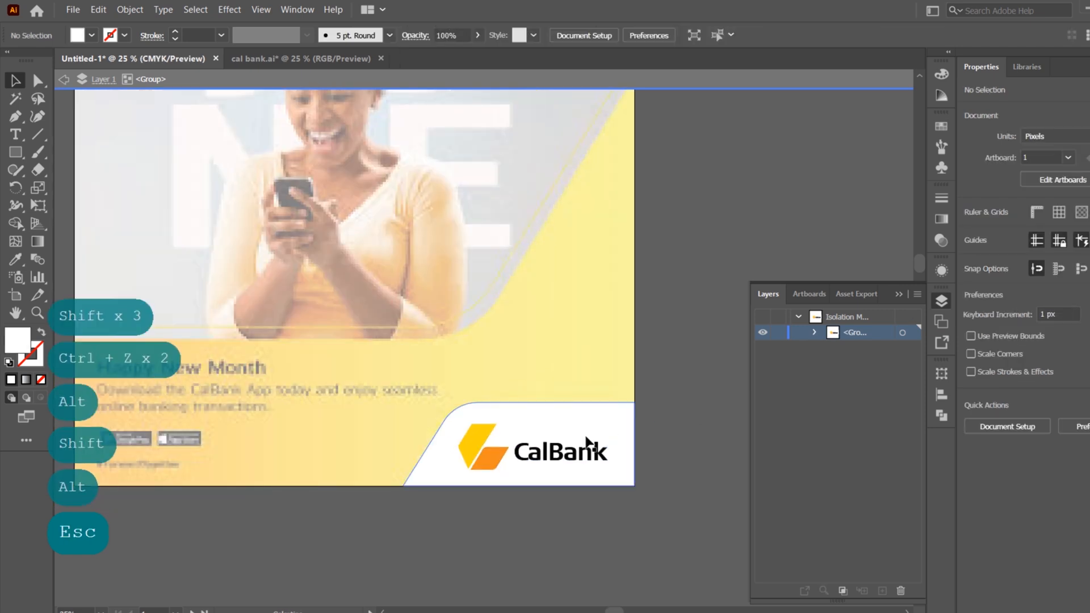
key(Escape)
key(Escape)
key(Escape)
drag(439, 398, 500, 451)
scroll(560, 433, down, 1)
scroll(601, 429, down, 1)
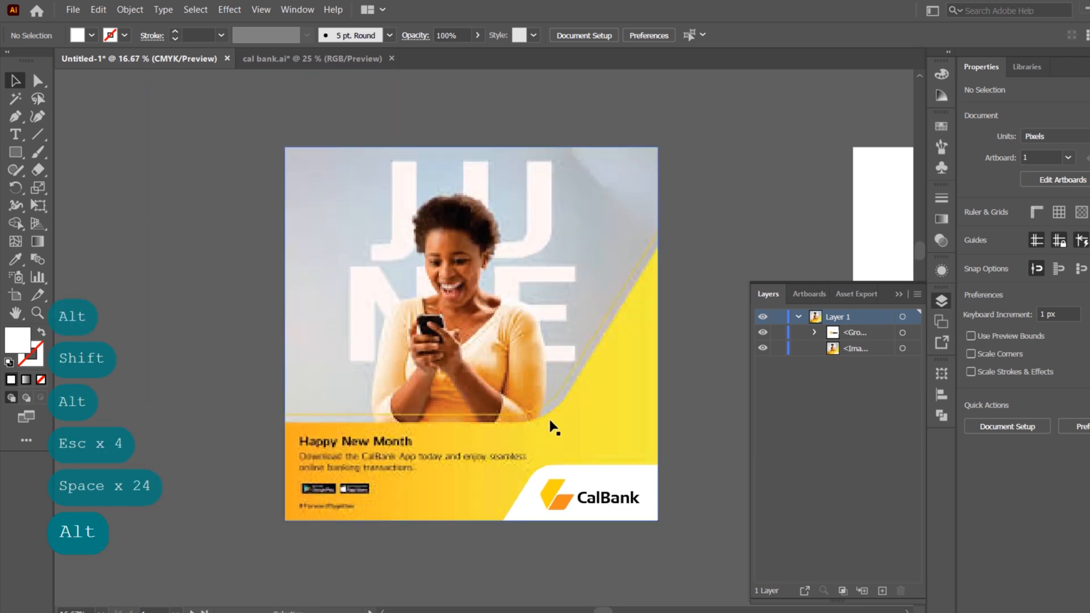
drag(586, 330, 585, 336)
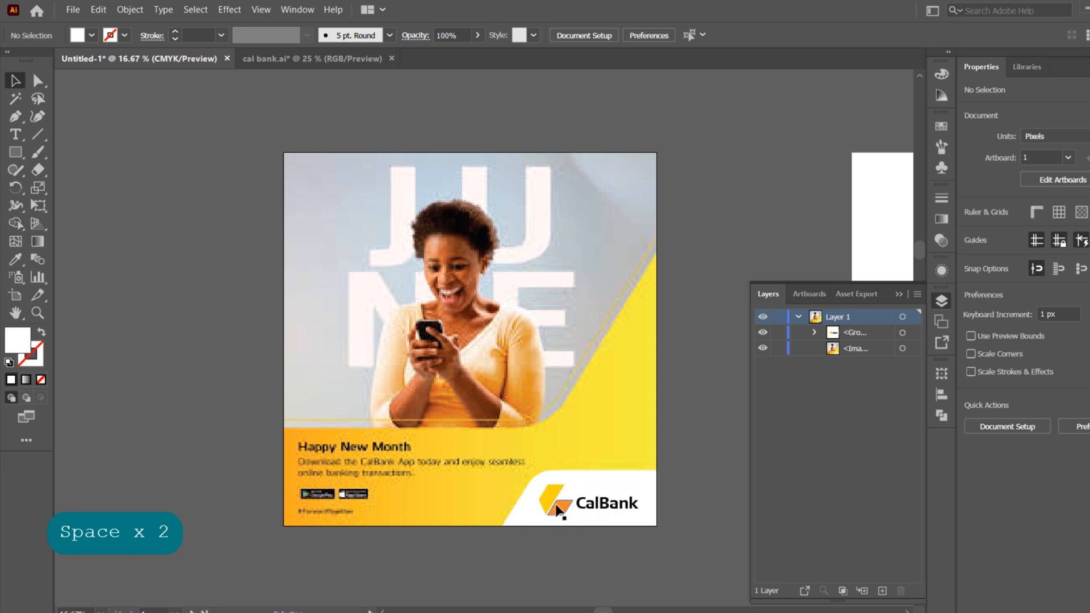
scroll(551, 505, up, 4)
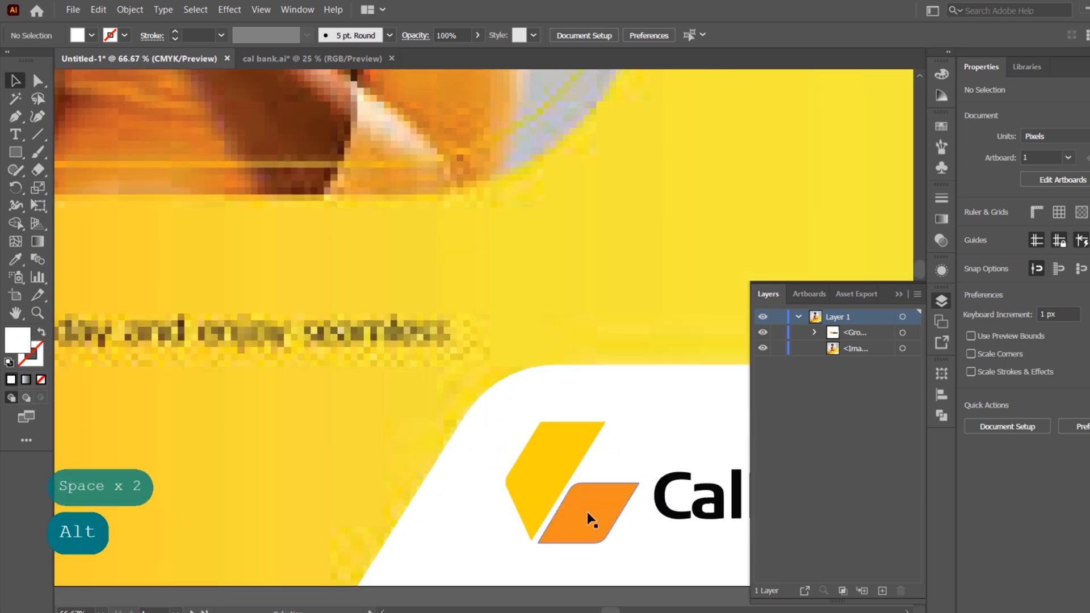
scroll(602, 520, down, 3)
key(alt)
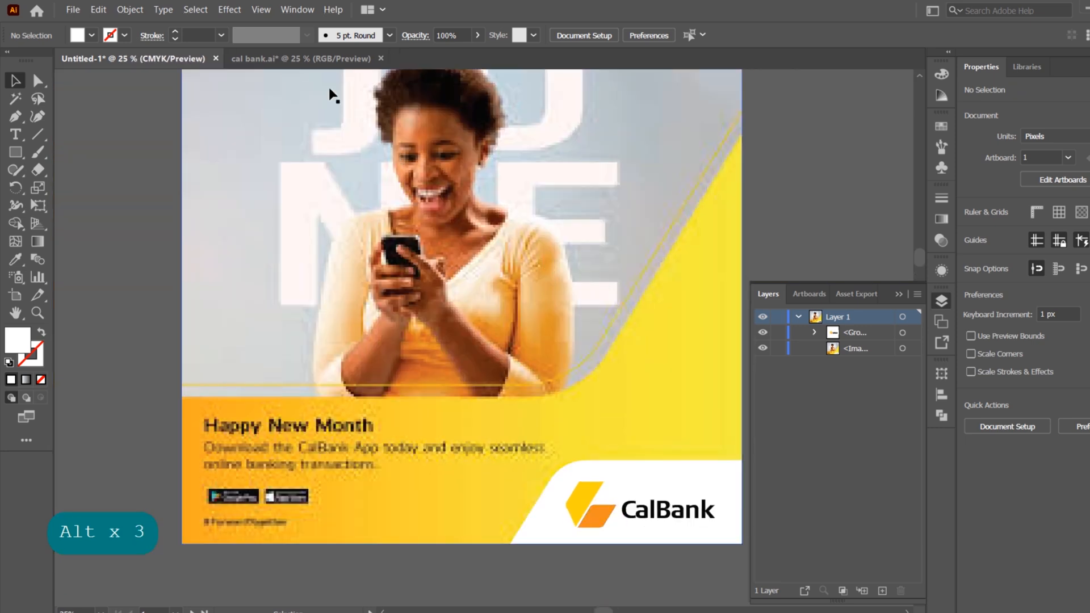
Step: Bring the logo's orange parallelogram from the cal bank.ai document onto the flyer as a separate shape
click(292, 59)
click(374, 325)
mouse_move(327, 332)
mouse_down()
mouse_move(431, 341)
mouse_move(126, 50)
mouse_move(321, 315)
mouse_up()
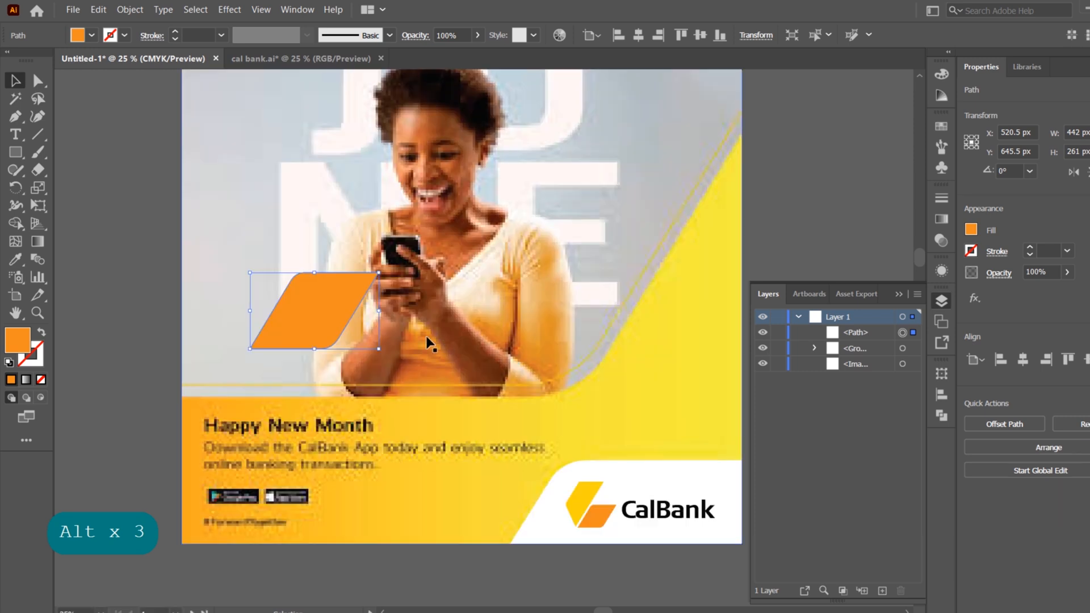
Step: Scale the orange parallelogram proportionally to about 3047 px wide and align its rounded lower-right corner with the photo area's curved edge
scroll(428, 338, down, 2)
key(space)
drag(400, 316, 504, 343)
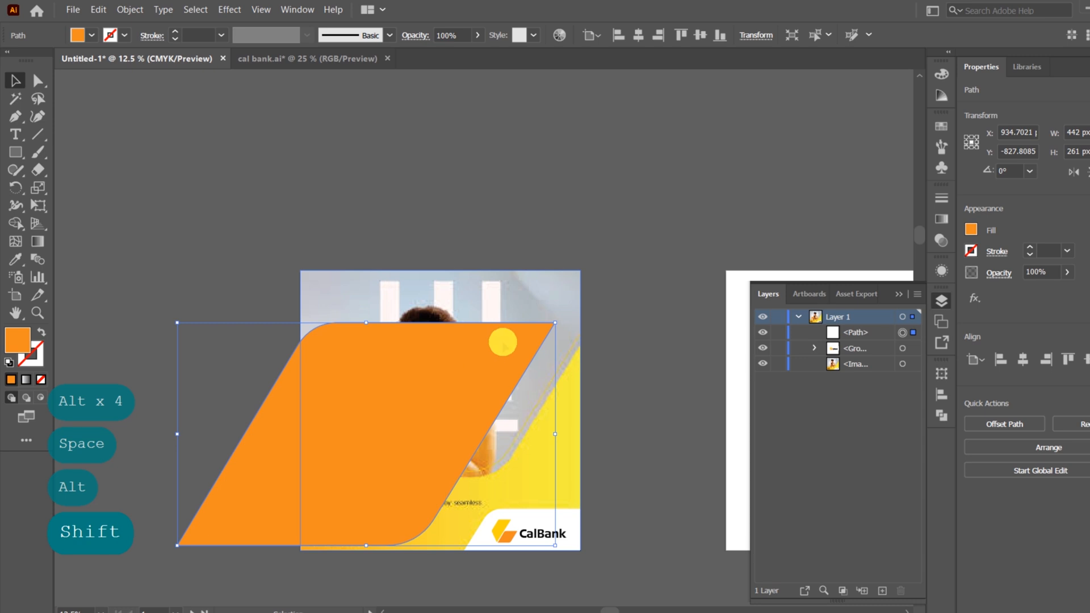
drag(441, 430, 503, 342)
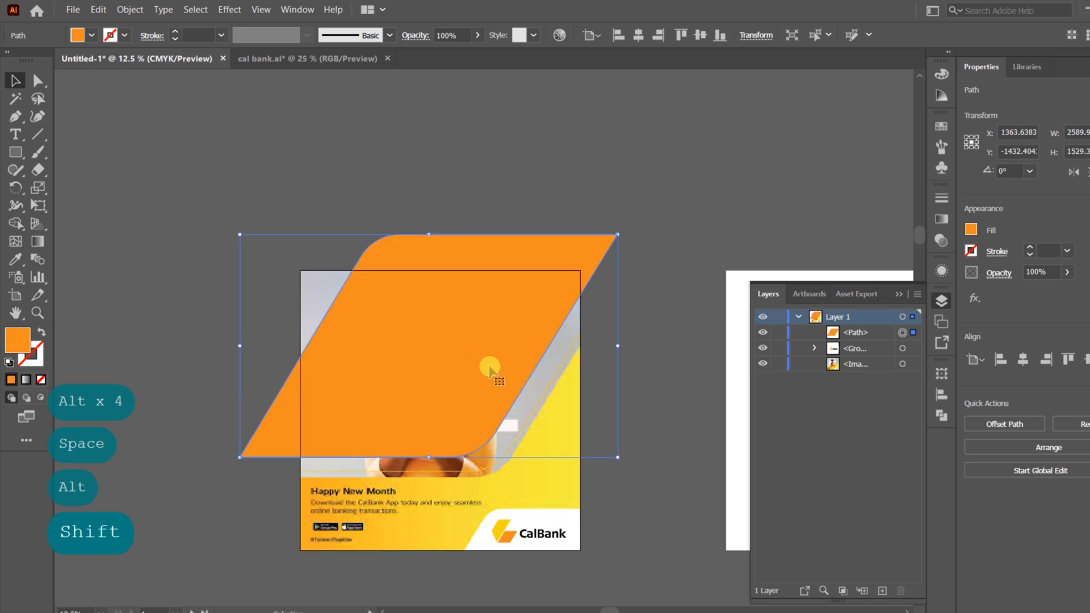
drag(617, 234, 654, 203)
drag(501, 324, 512, 319)
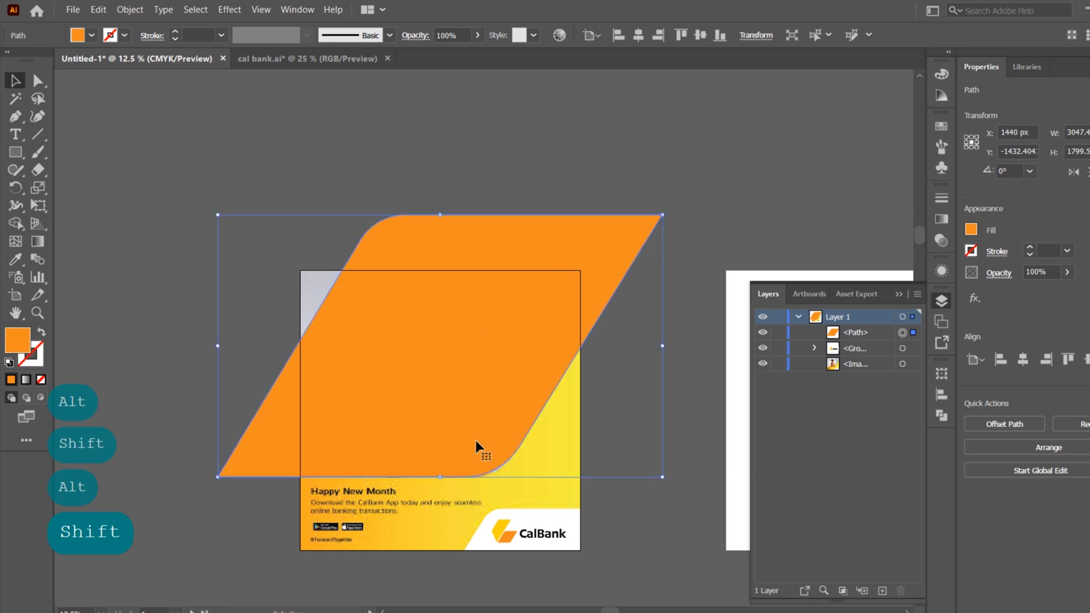
scroll(480, 452, up, 4)
drag(481, 455, 530, 427)
scroll(511, 448, down, 4)
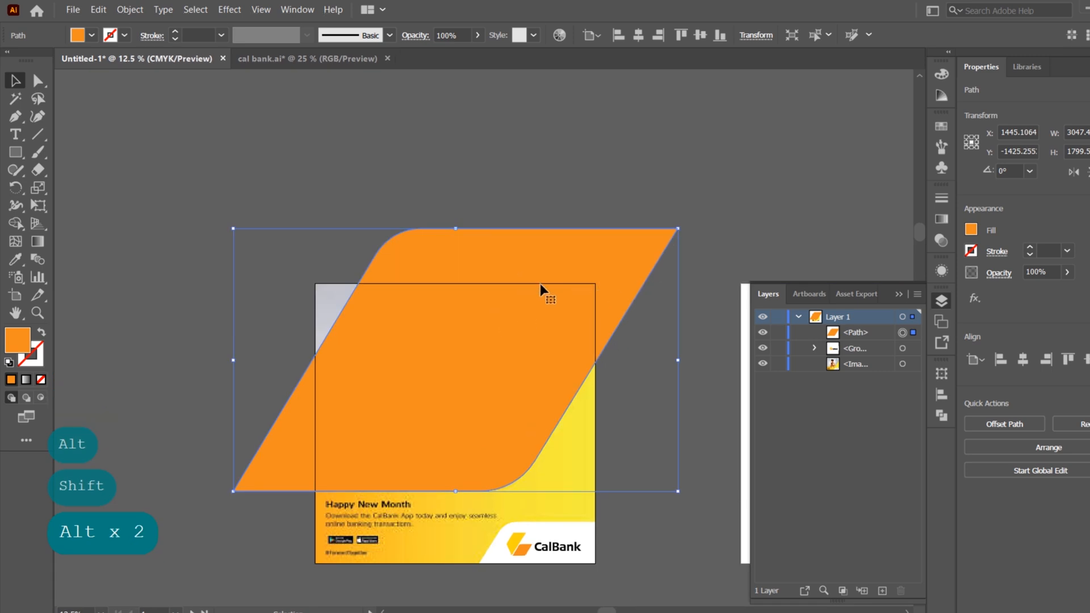
key(space)
drag(509, 442, 485, 331)
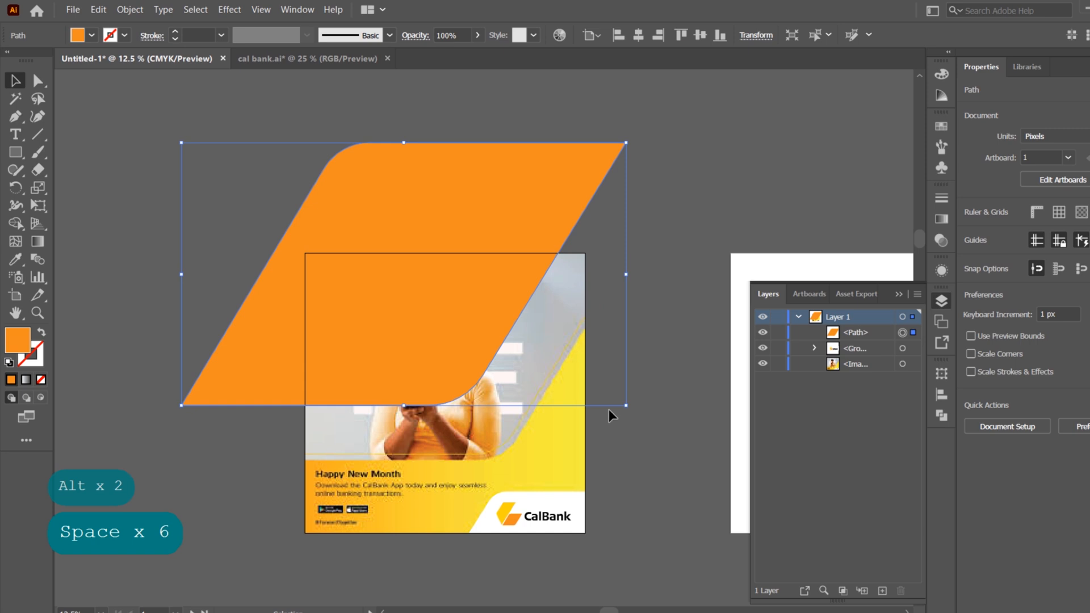
drag(626, 406, 721, 461)
drag(374, 394, 397, 395)
key(ctrl+z)
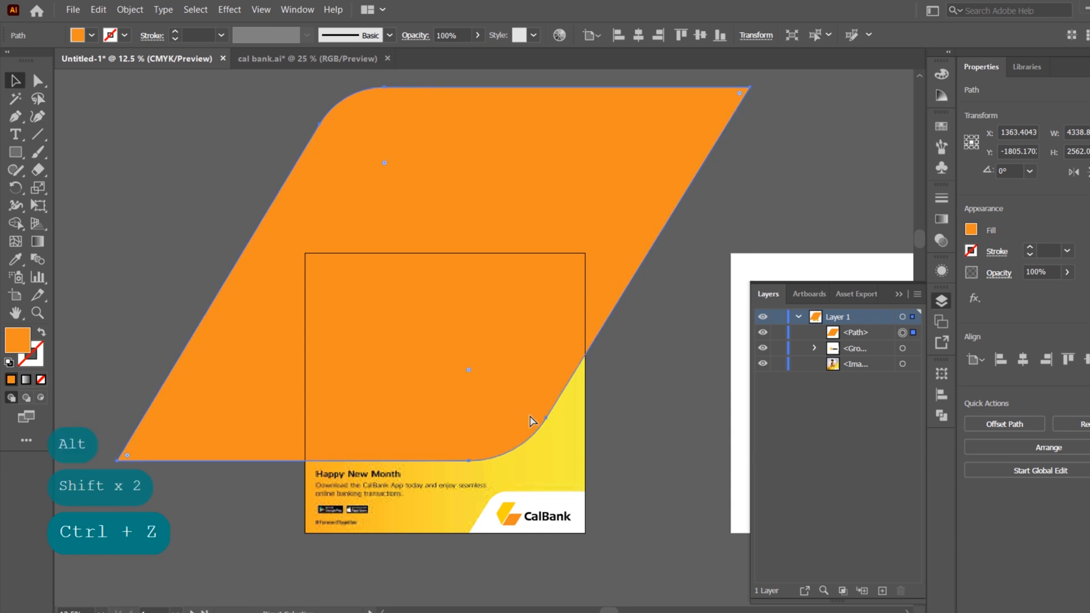
key(ctrl+z)
Step: Realign the orange parallelogram with the photo area's curved edge and move its upper-left curve anchor onto the artboard's top-left corner
drag(415, 376, 461, 430)
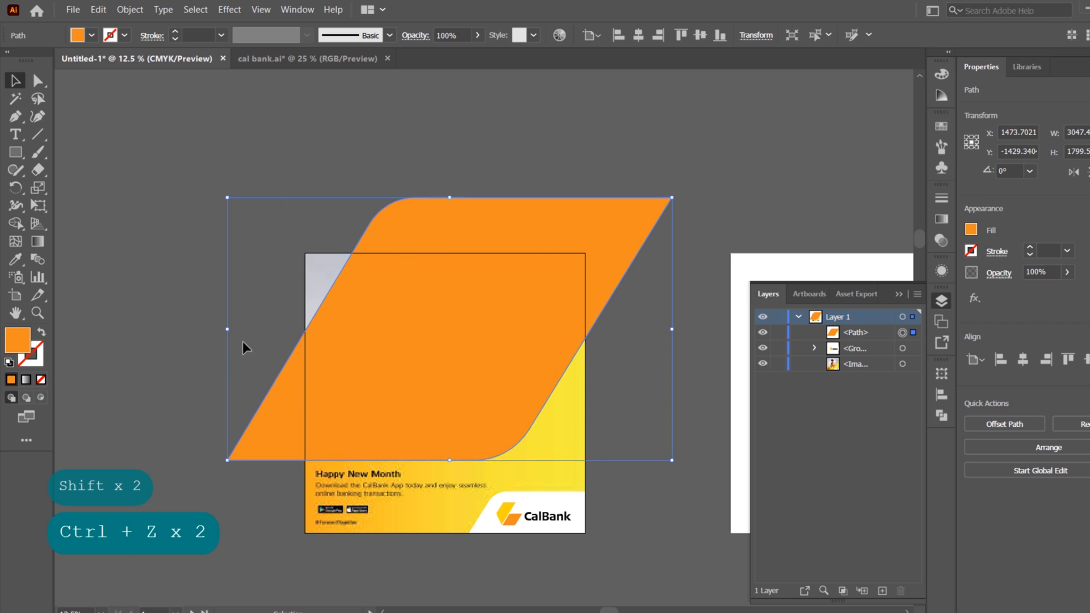
key(a)
drag(369, 223, 304, 252)
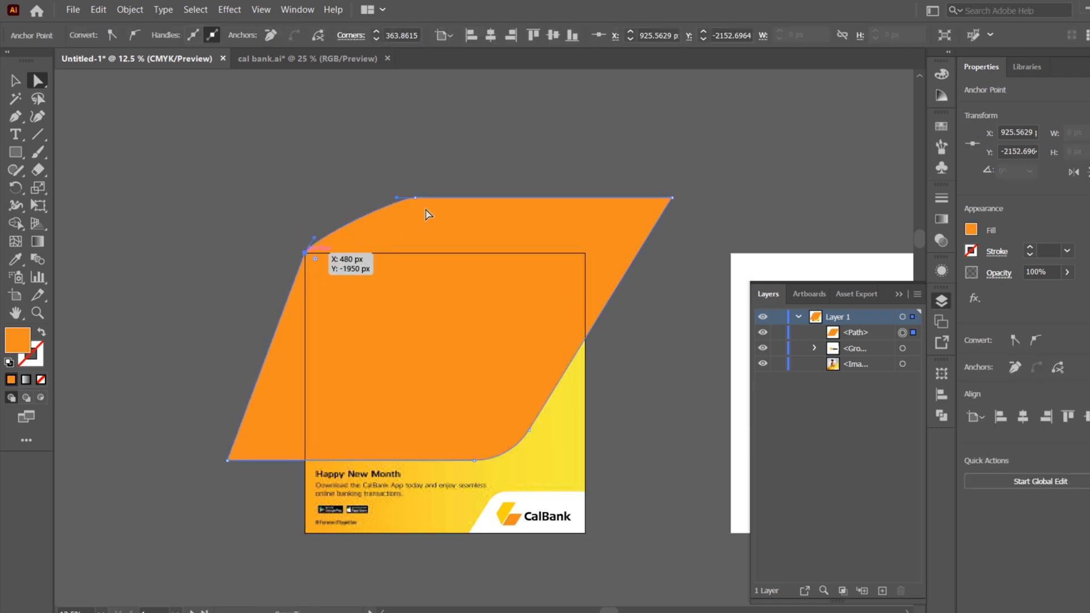
click(397, 197)
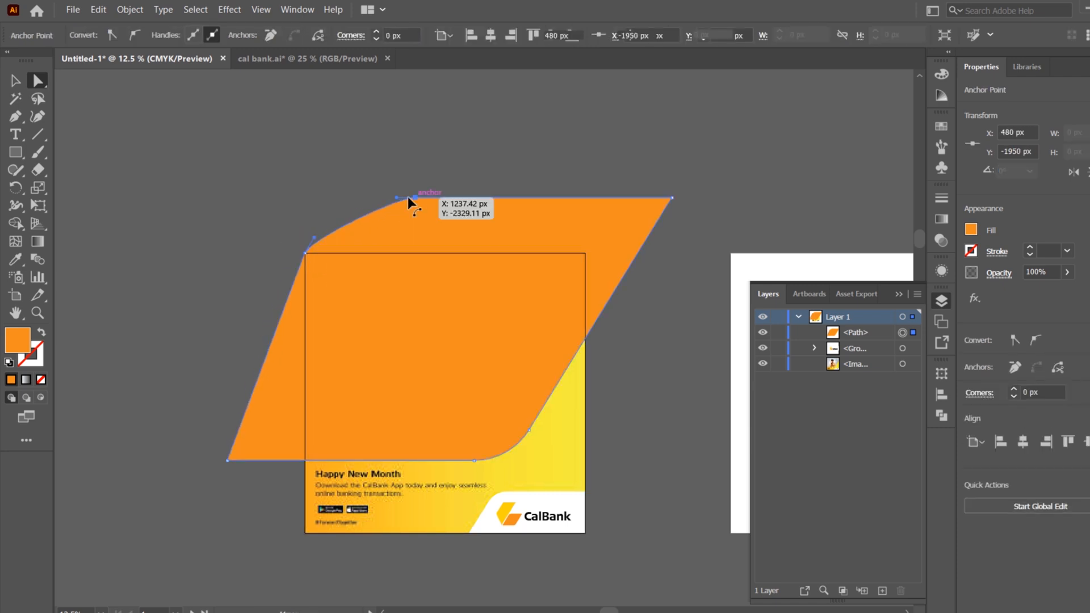
Step: Add an anchor where the shape's bottom edge meets the artboard's left edge and remove the lower-left corner anchor outside the artboard
click(24, 86)
click(297, 253)
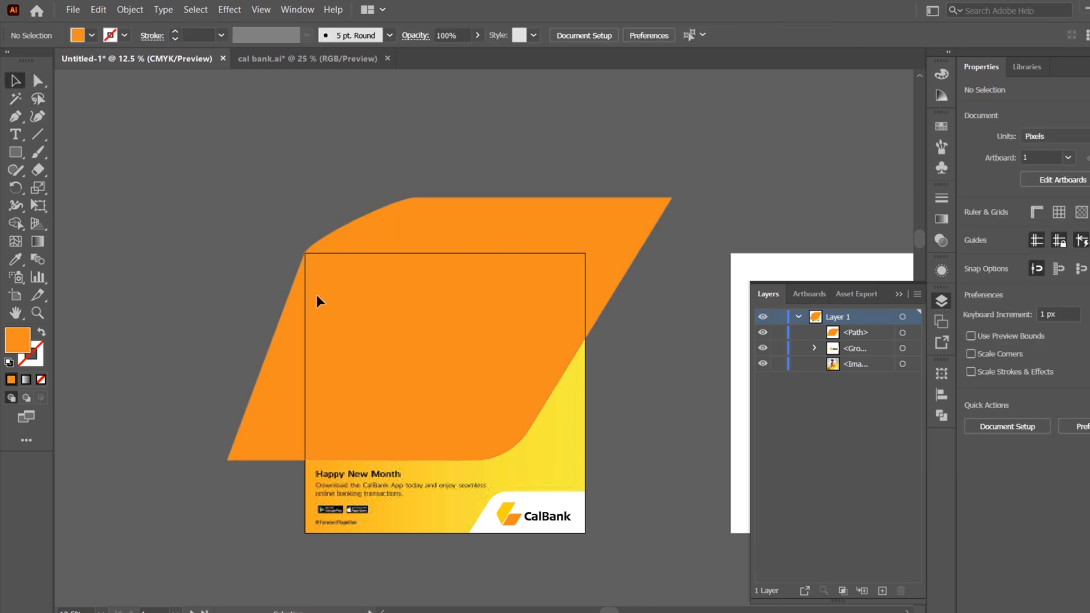
click(351, 436)
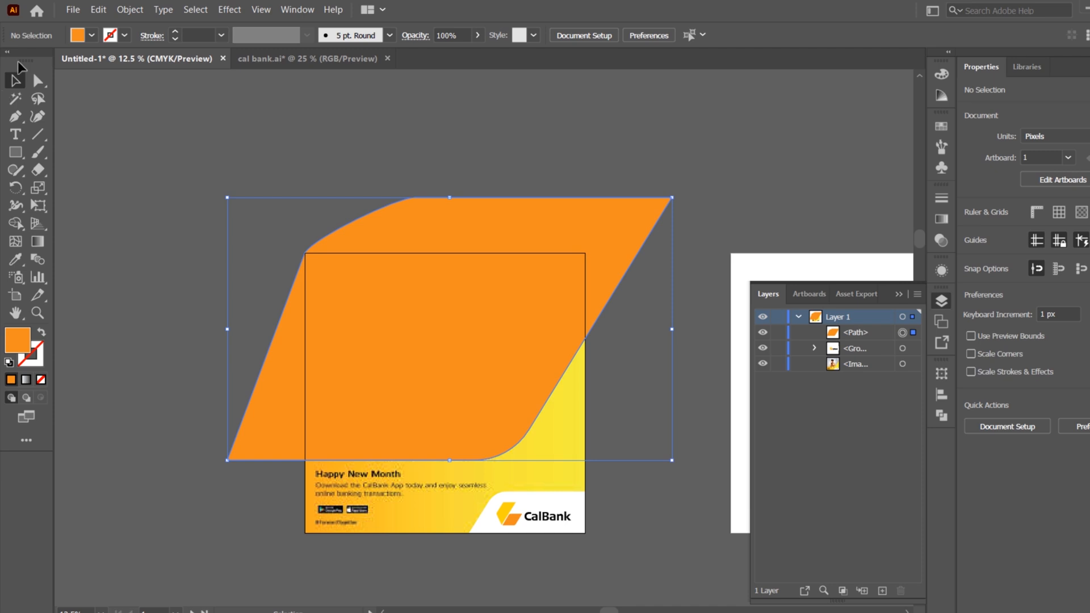
drag(14, 116, 75, 138)
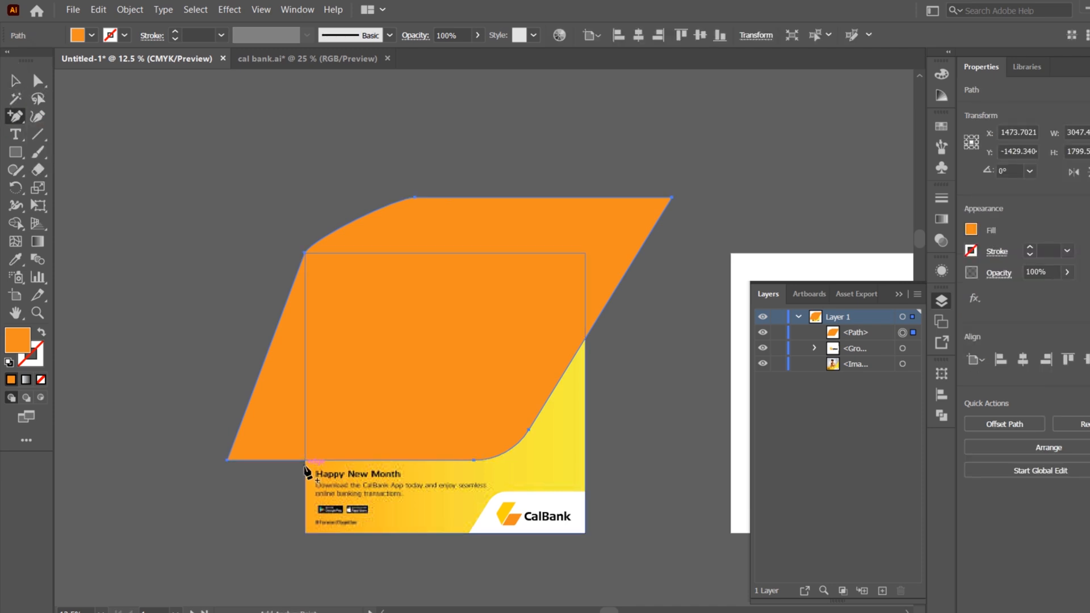
click(305, 460)
key(a)
click(229, 461)
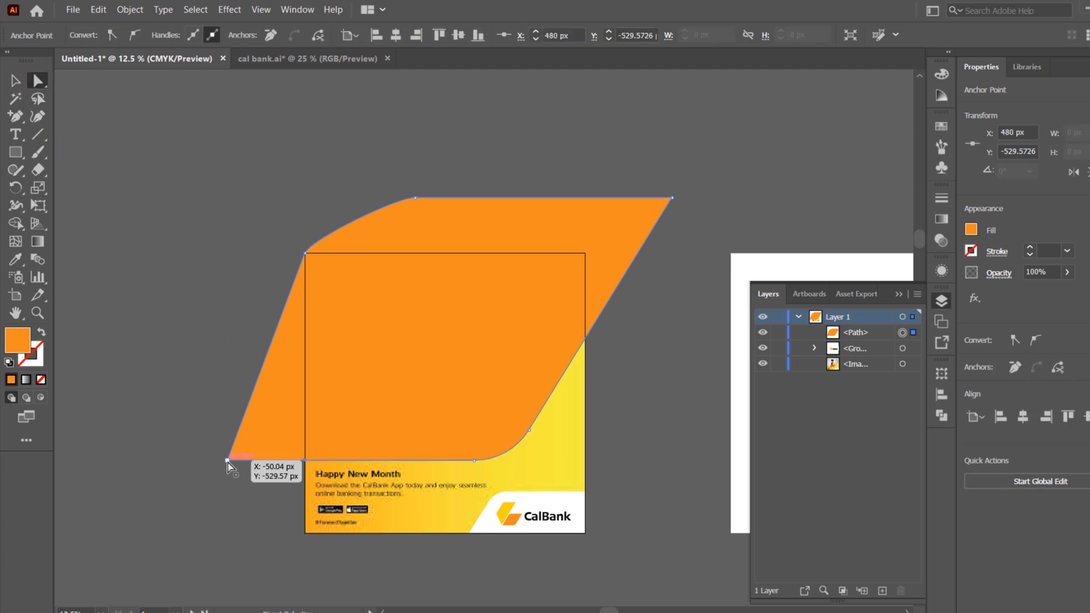
click(269, 35)
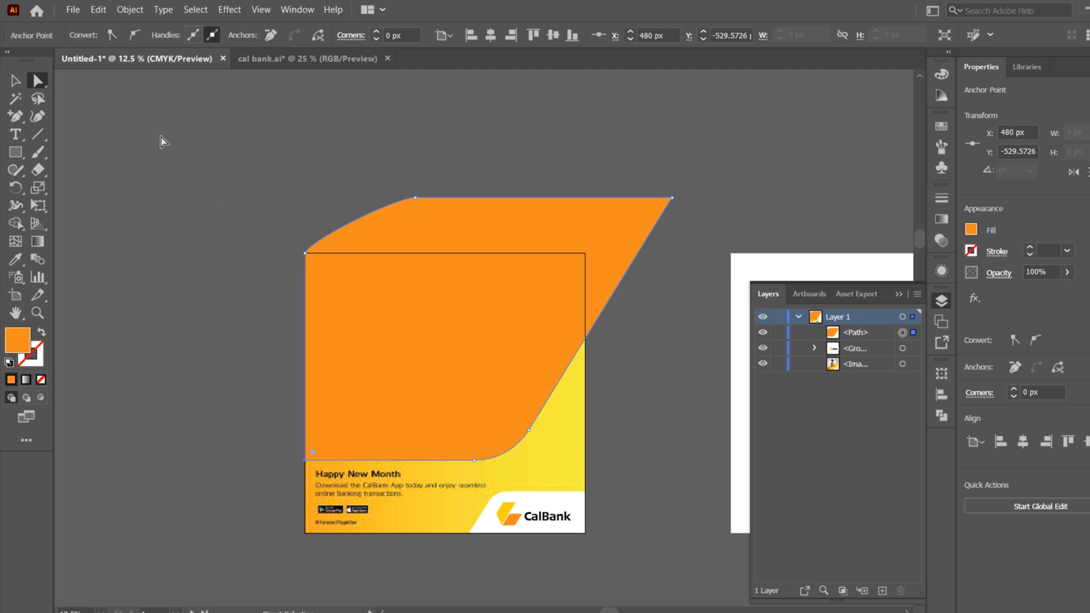
Step: Add anchors on the slanted and top edges in line with the artboard's right edge, and remove the upper-right anchor beyond it
click(15, 118)
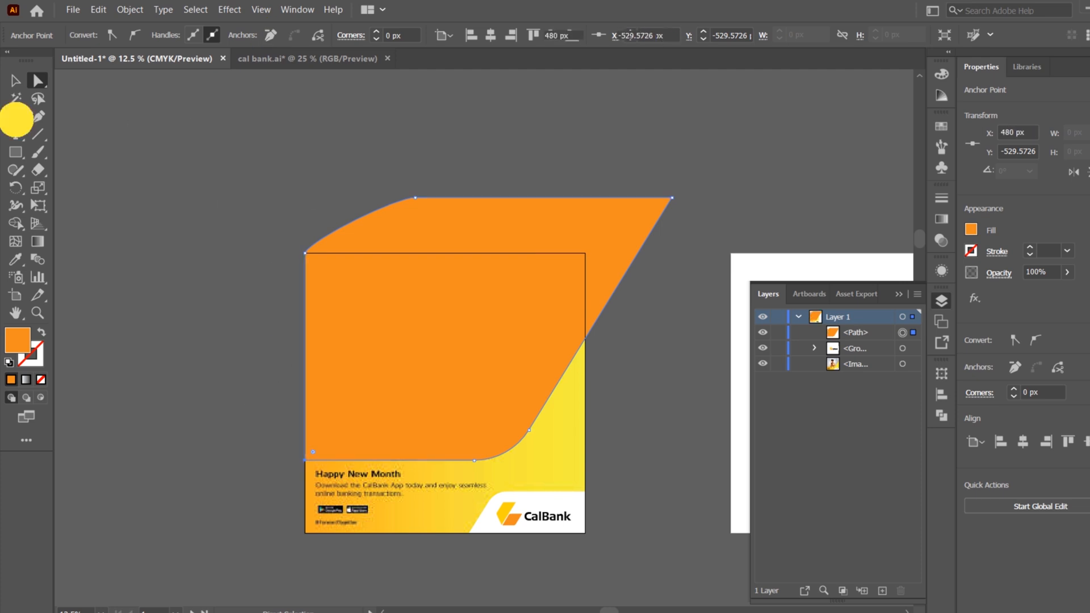
click(585, 339)
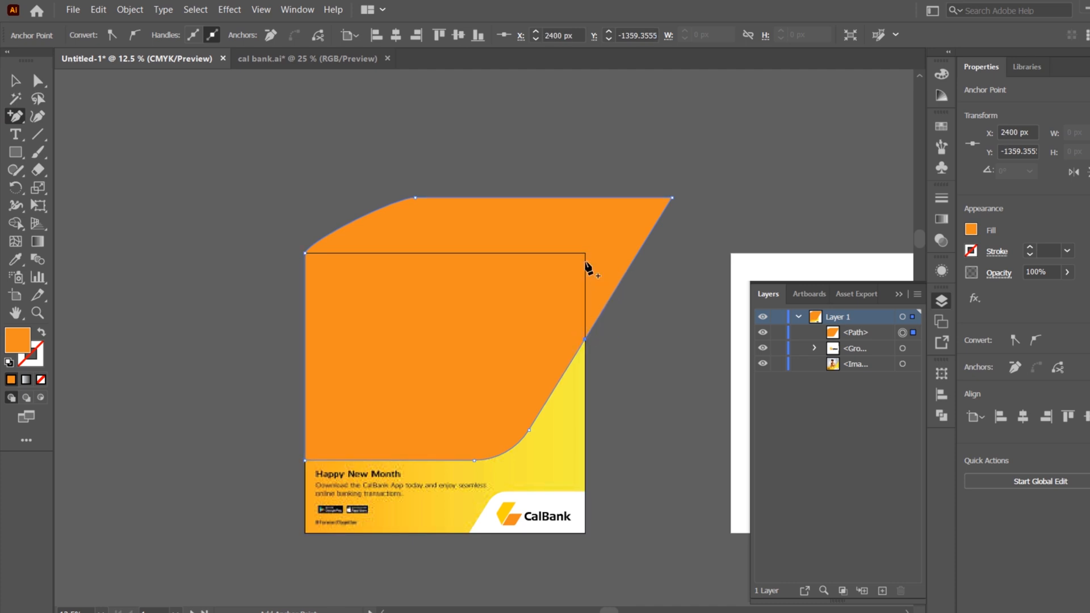
click(585, 197)
click(36, 81)
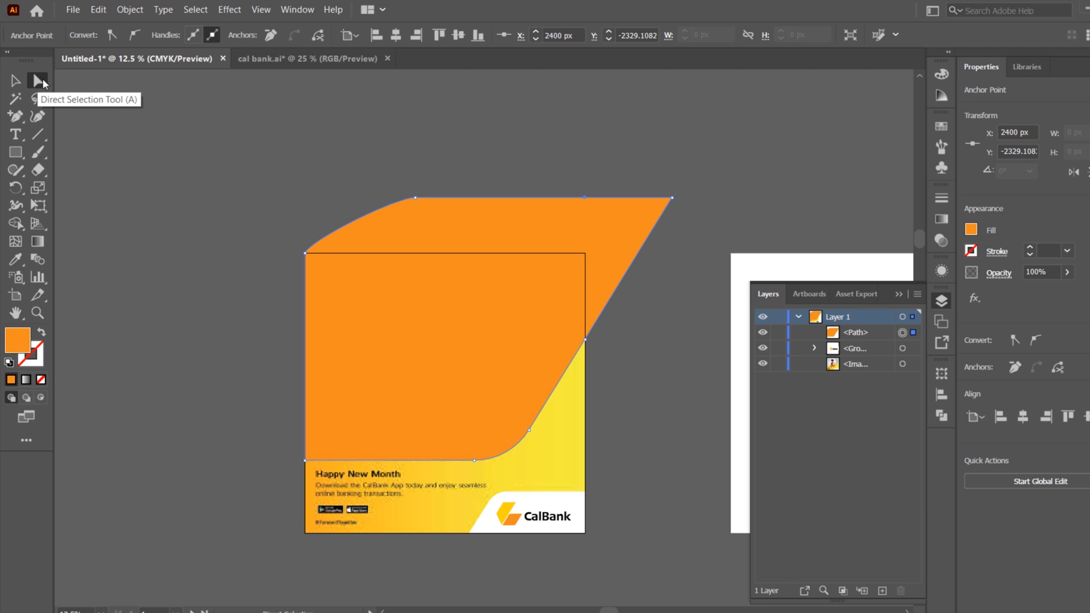
click(671, 198)
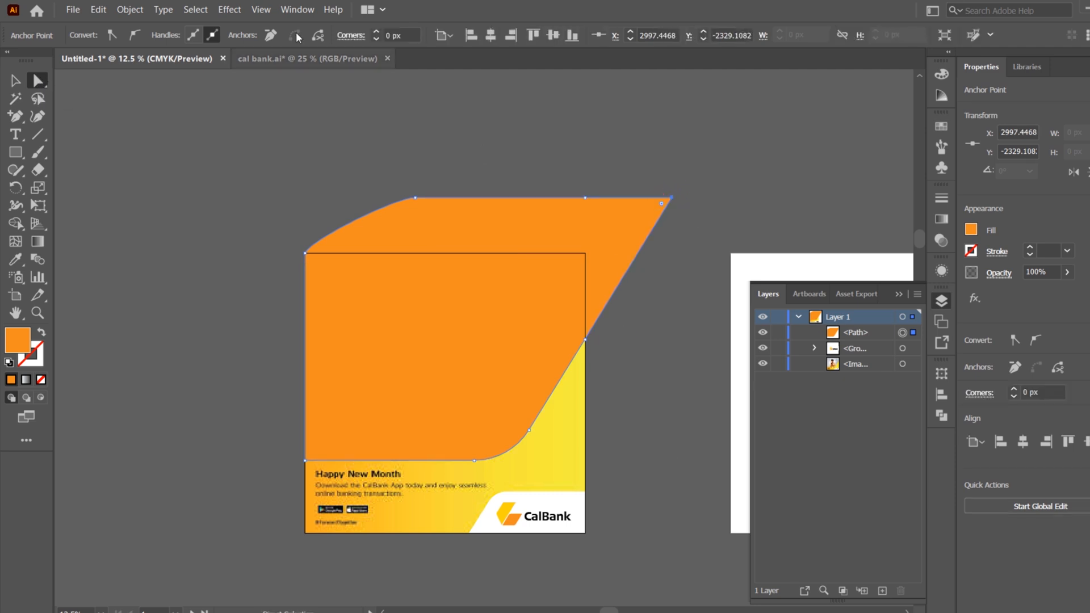
click(271, 33)
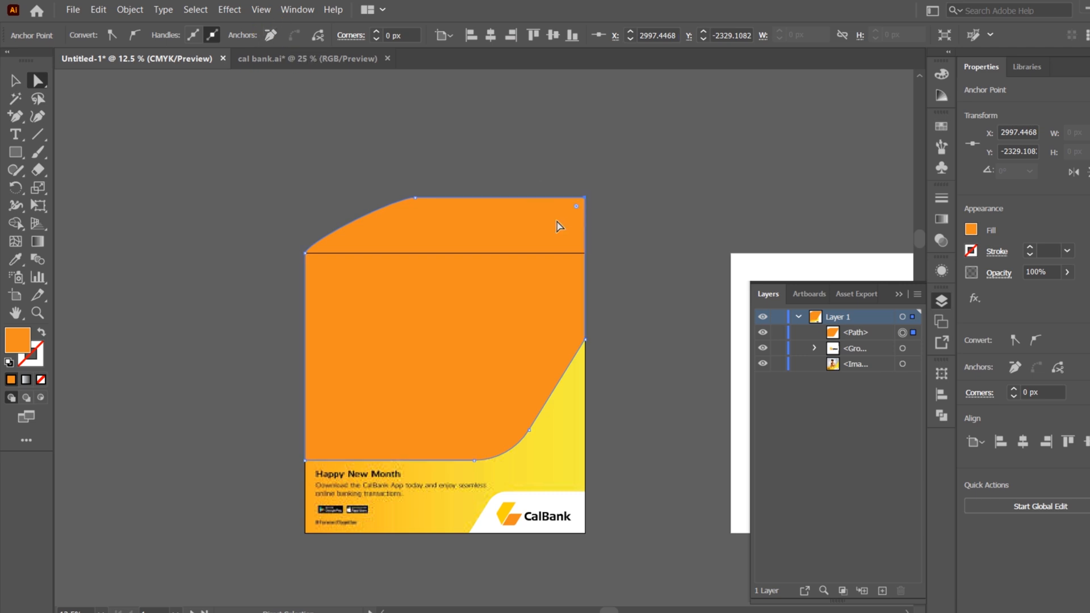
Step: Flatten the shape's top edge onto the artboard by moving its upper-right anchor to the corner and removing the curved top anchor and leftover handle
click(585, 198)
drag(585, 198, 584, 252)
shift+click(416, 197)
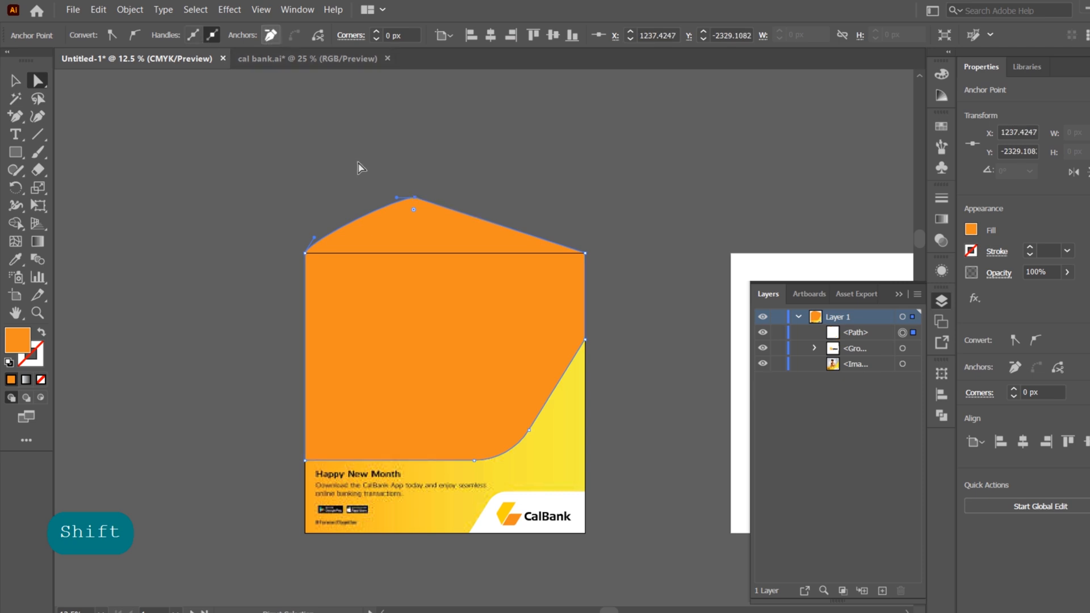
scroll(307, 250, down, 1)
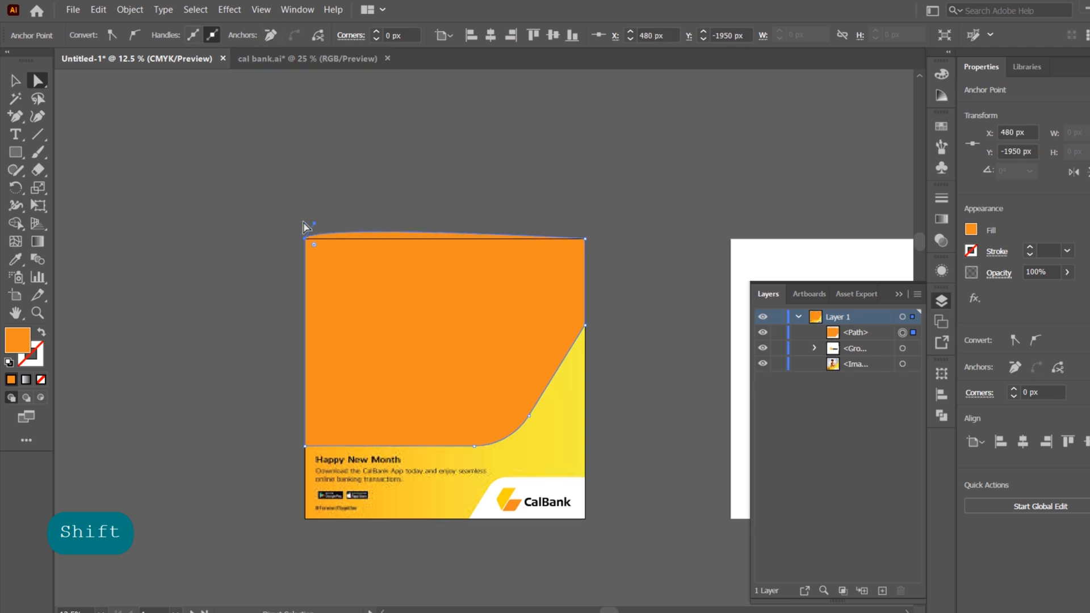
scroll(304, 227, up, 2)
drag(325, 223, 306, 255)
click(15, 81)
click(105, 124)
scroll(291, 230, down, 3)
drag(426, 339, 479, 347)
scroll(477, 342, up, 2)
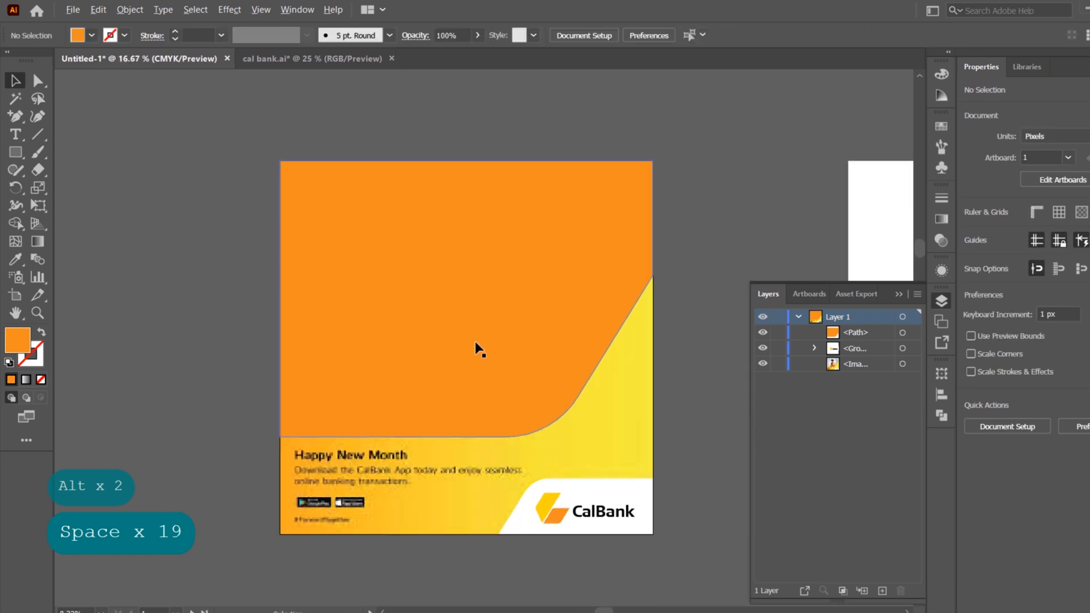
click(453, 293)
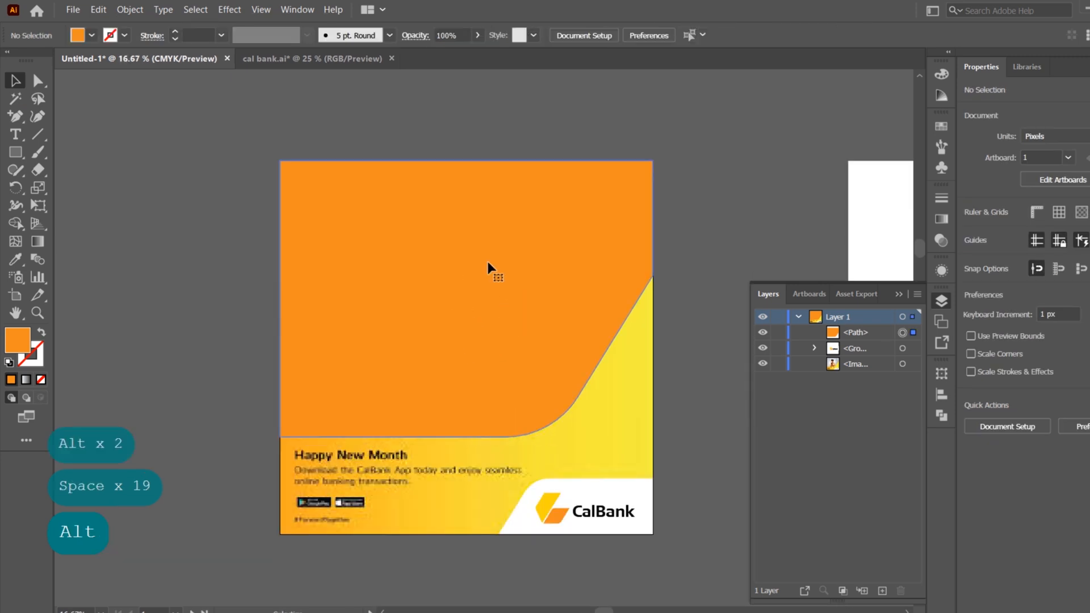
click(592, 196)
click(737, 184)
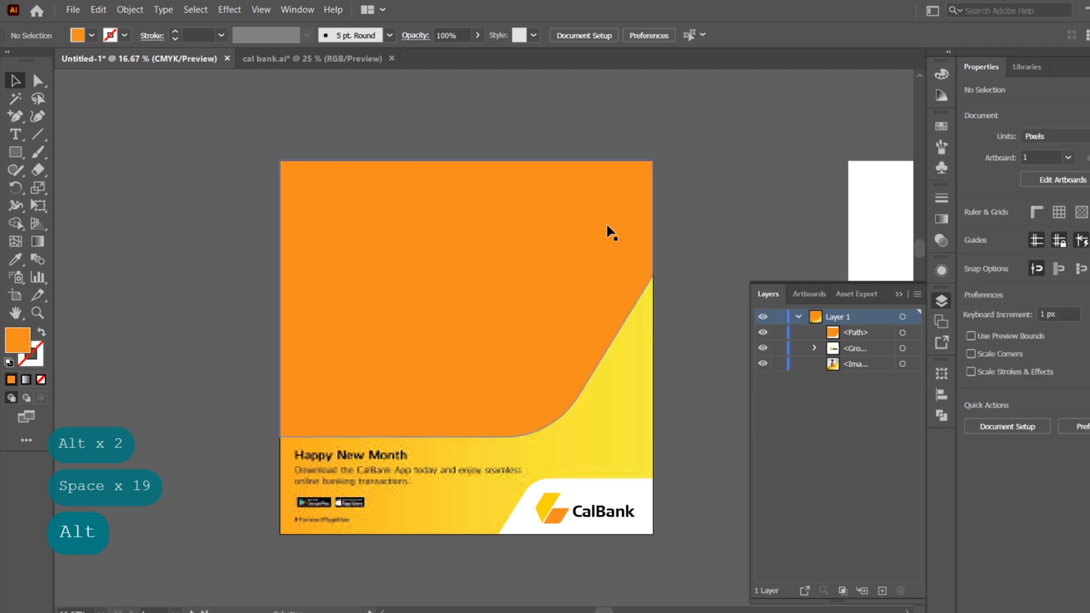
Step: Move the finished orange shape horizontally off the artboard to just left of the reference flyer, leaving a small gap
click(520, 215)
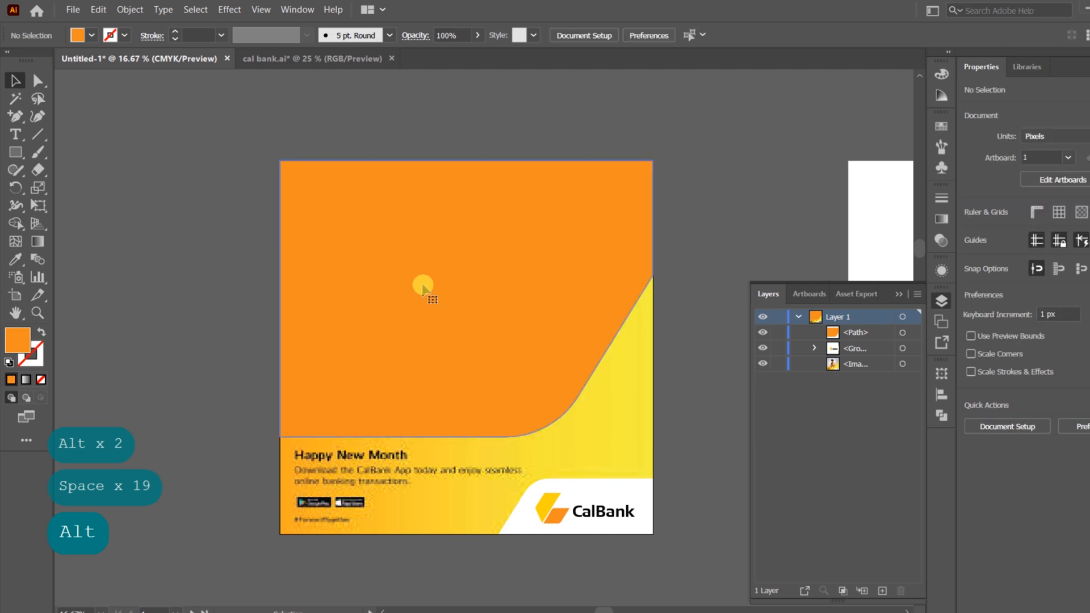
key(space)
drag(523, 309, 289, 261)
key(space)
key(space)
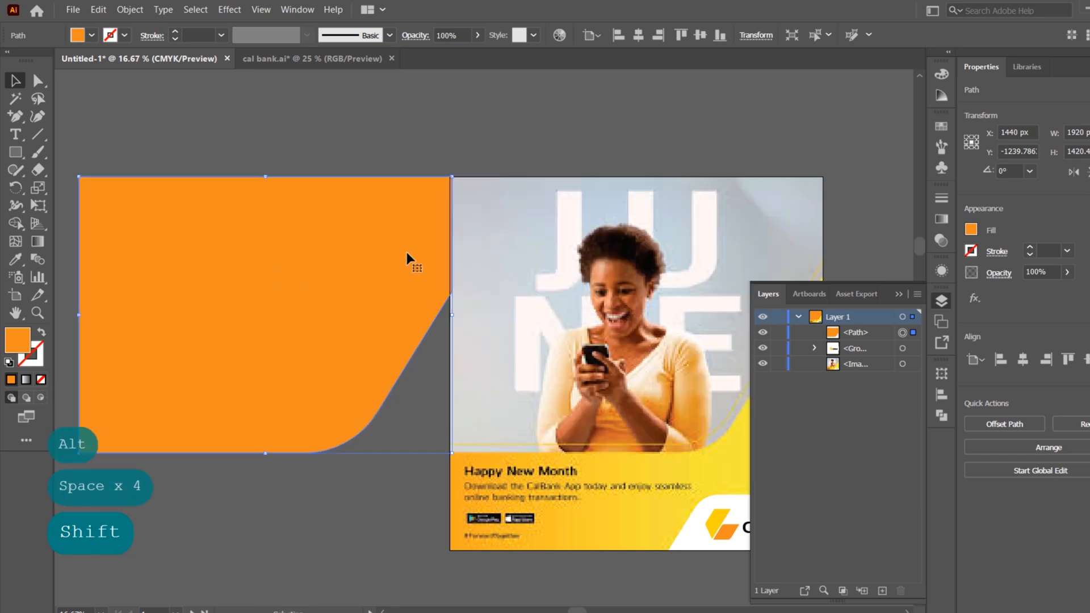
key(space)
drag(463, 265, 440, 261)
key(space)
drag(507, 341, 508, 302)
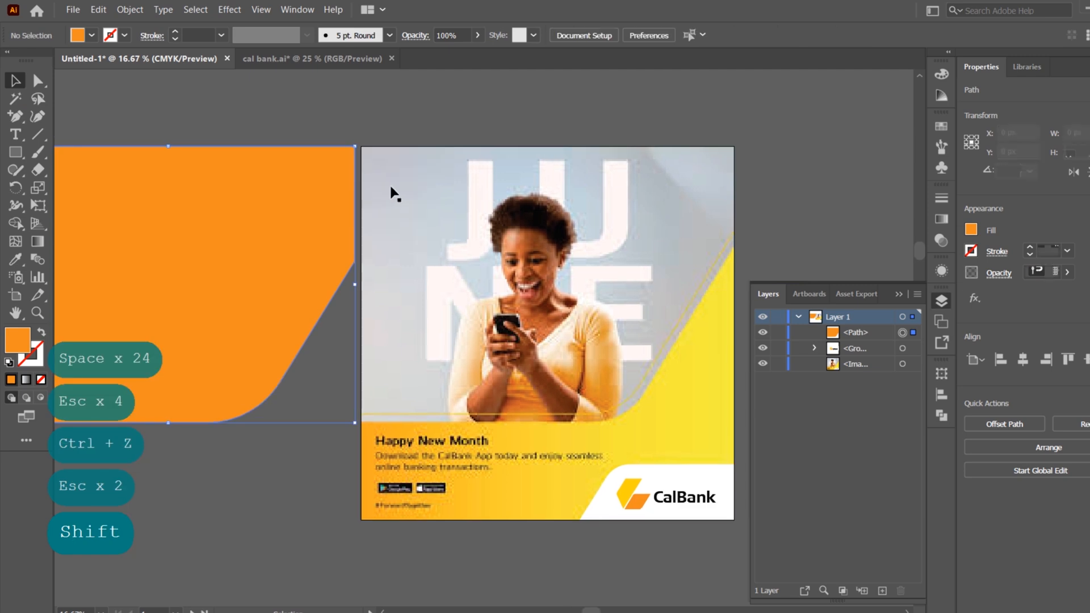
key(space)
drag(408, 198, 500, 166)
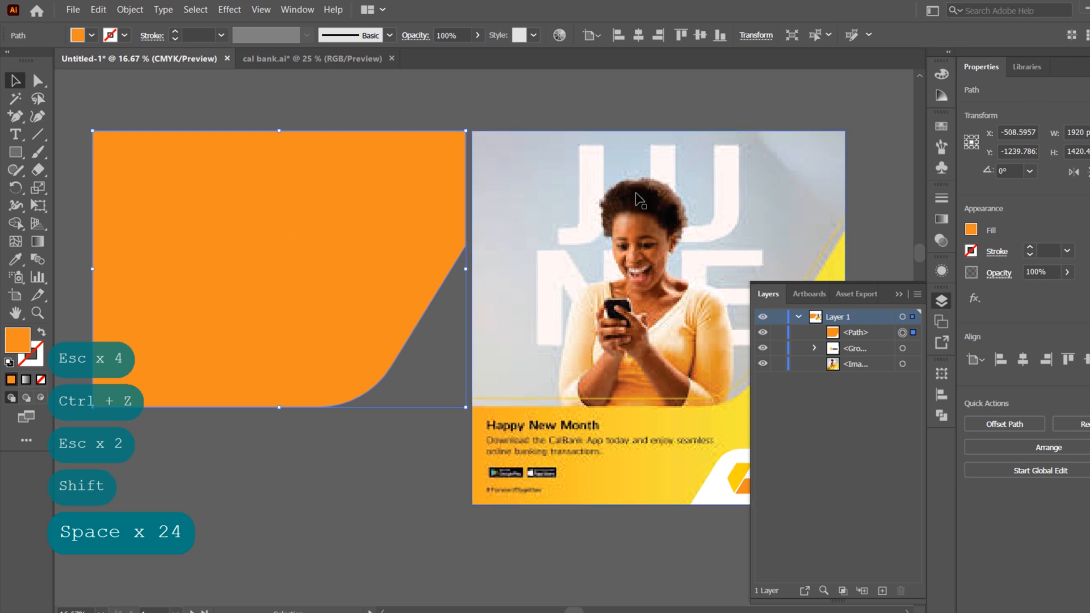
Step: Fill the frame shape with a linear white-to-black gradient and set its angle to 60°
click(207, 175)
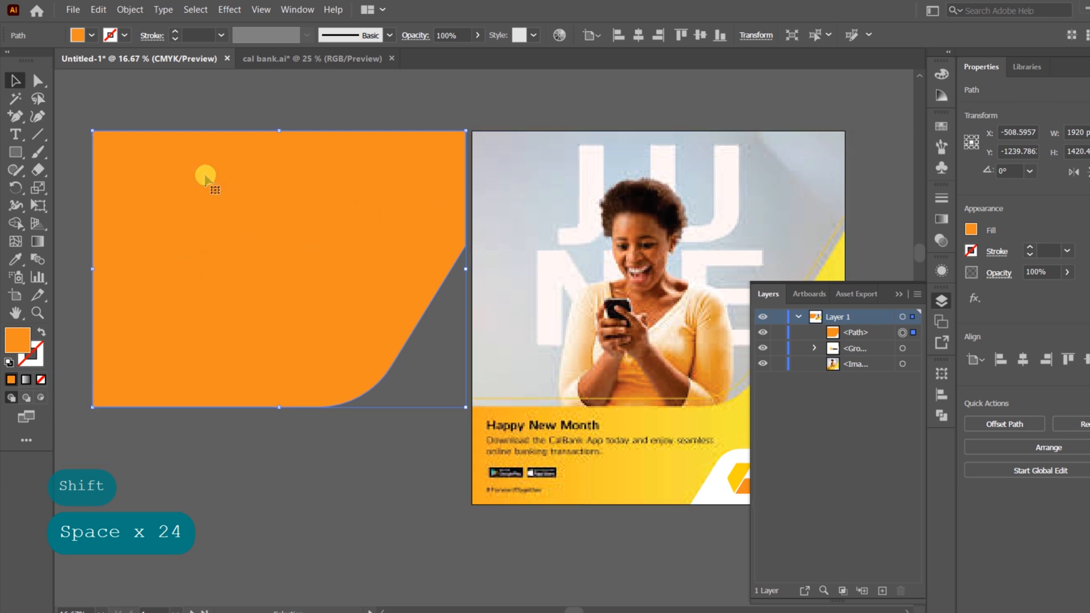
click(25, 380)
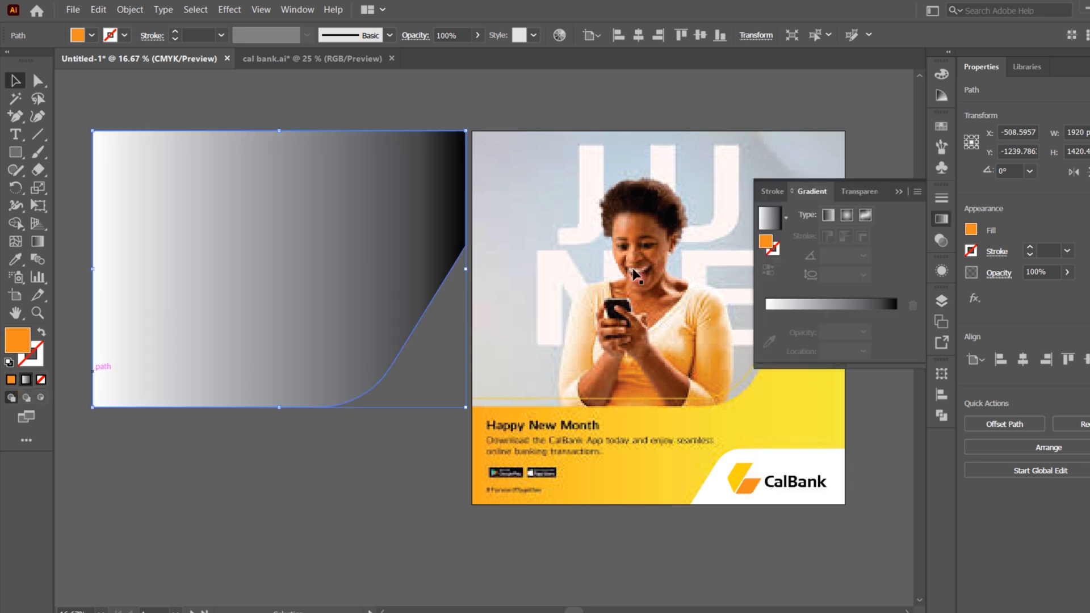
click(863, 273)
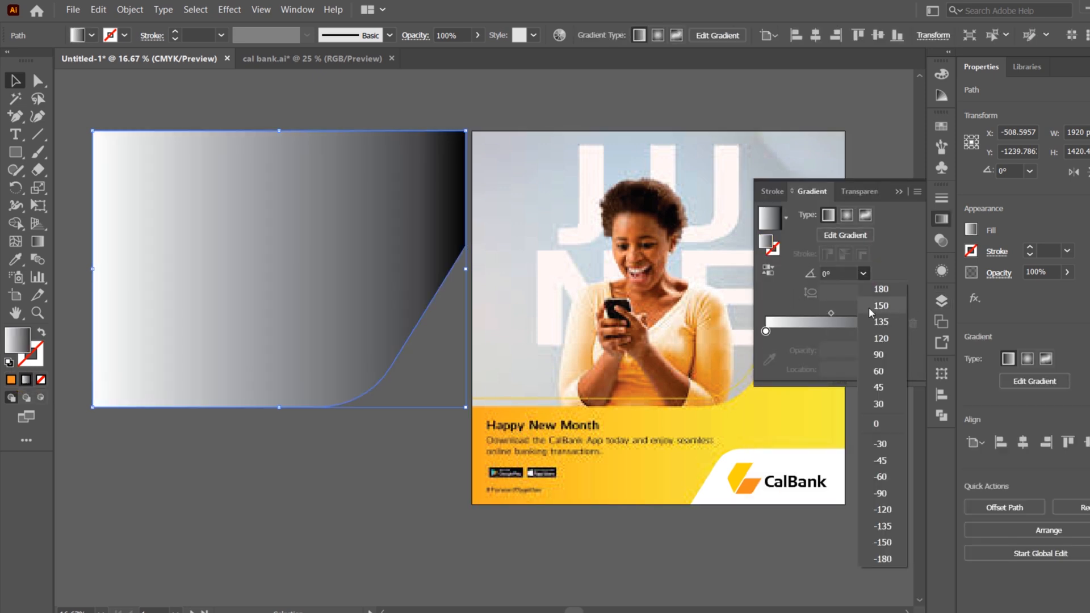
click(881, 306)
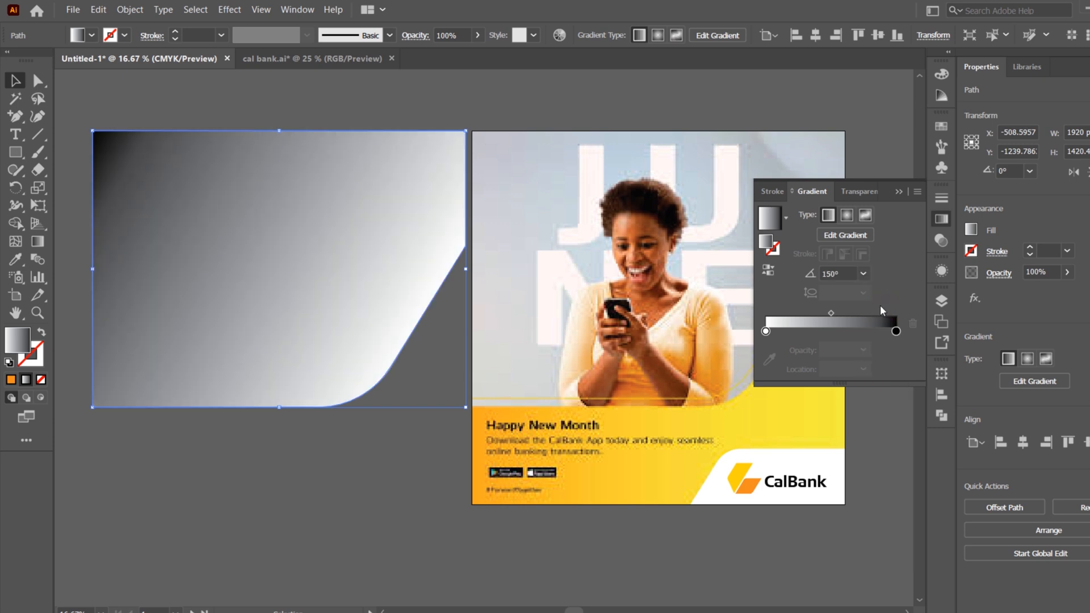
click(861, 274)
click(875, 370)
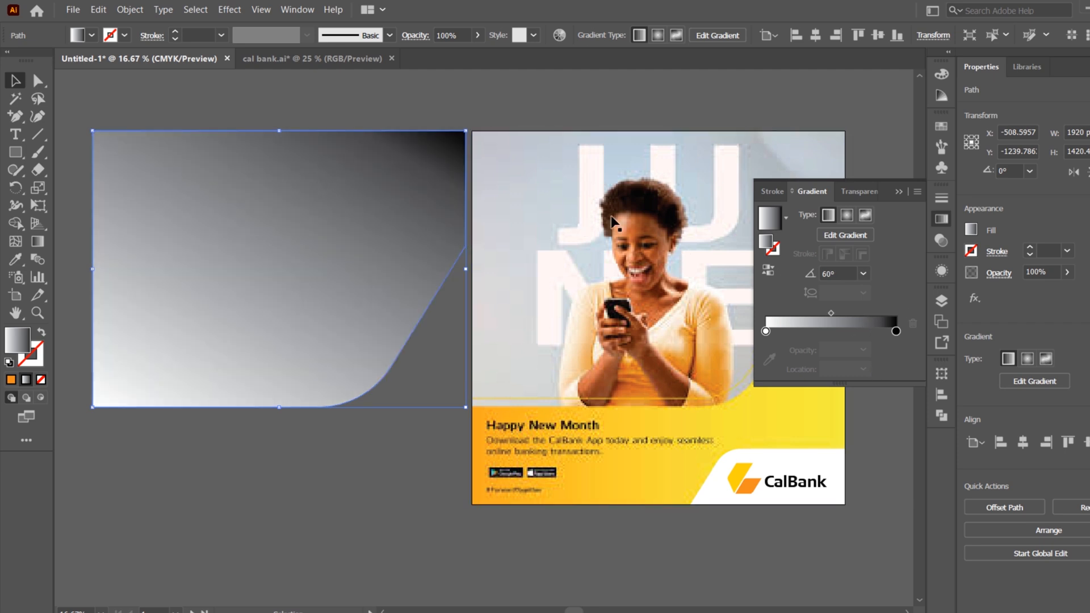
Step: Set the gradient's starting stop to the light grey sampled from the lower-left of the reference photo's background
click(765, 332)
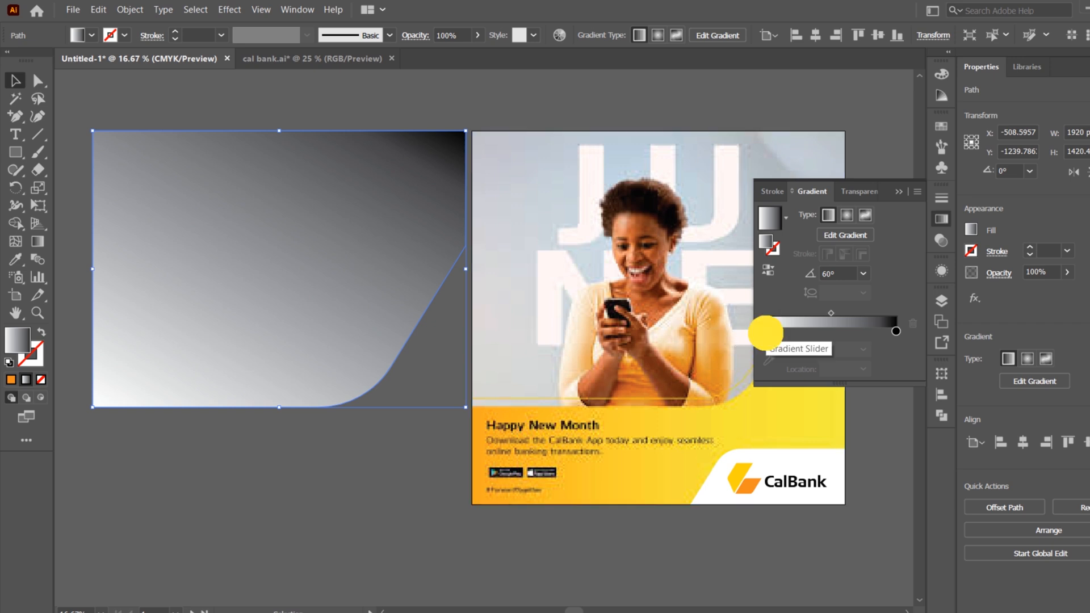
click(770, 360)
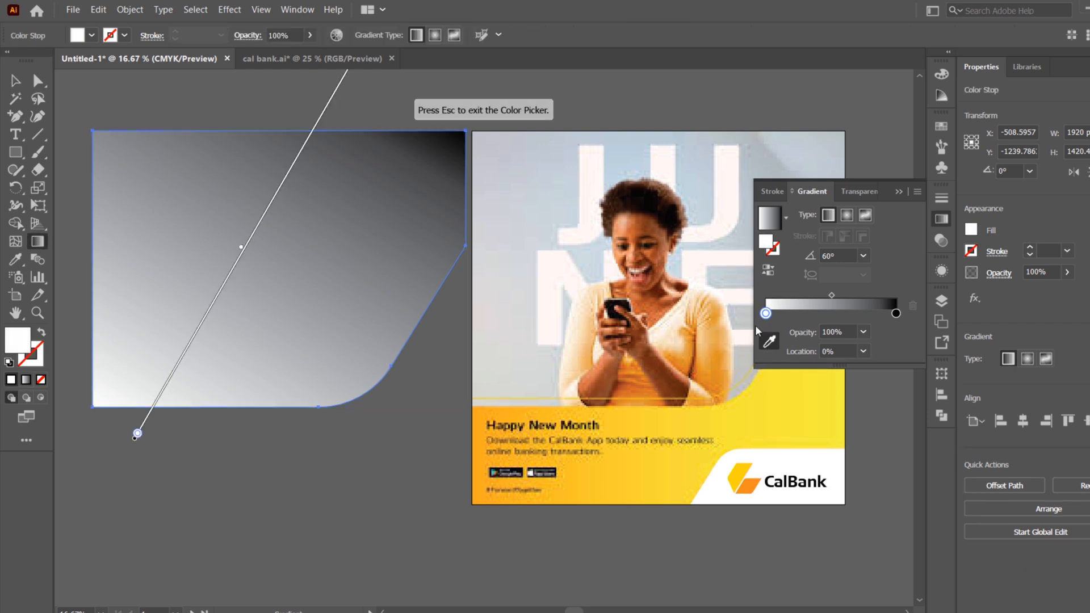
click(483, 388)
click(477, 382)
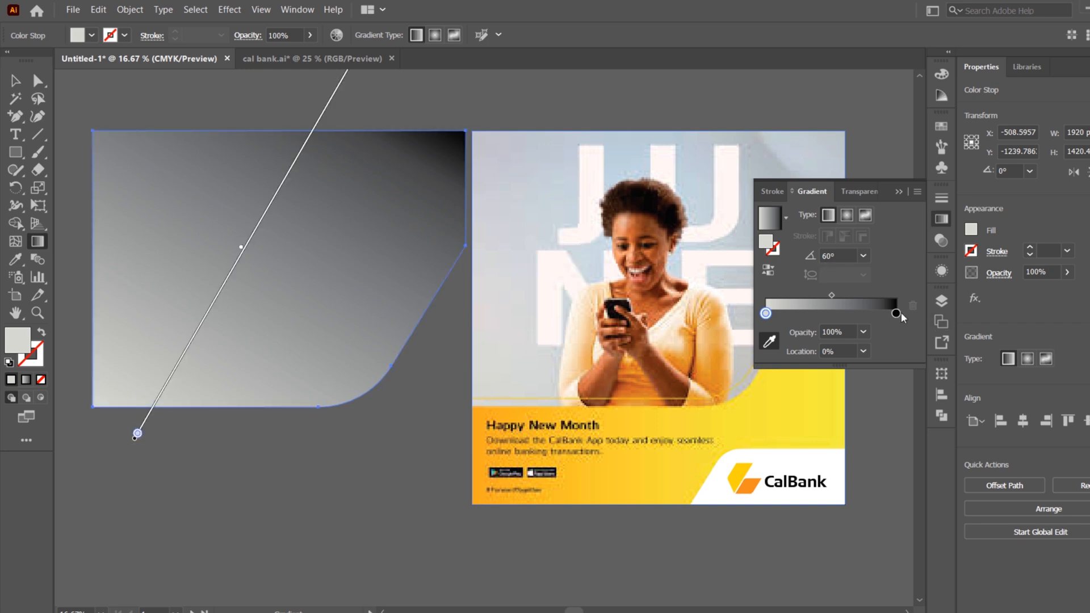
Step: Set the gradient's end stop to the pale blue-grey sampled from the upper-right of the reference photo's background
click(895, 313)
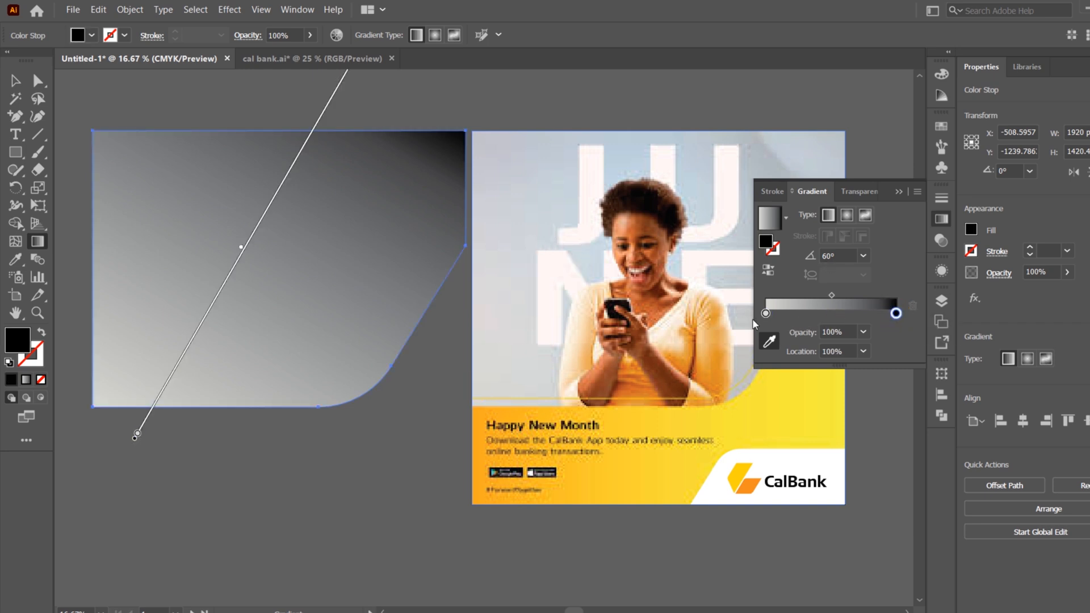
click(800, 146)
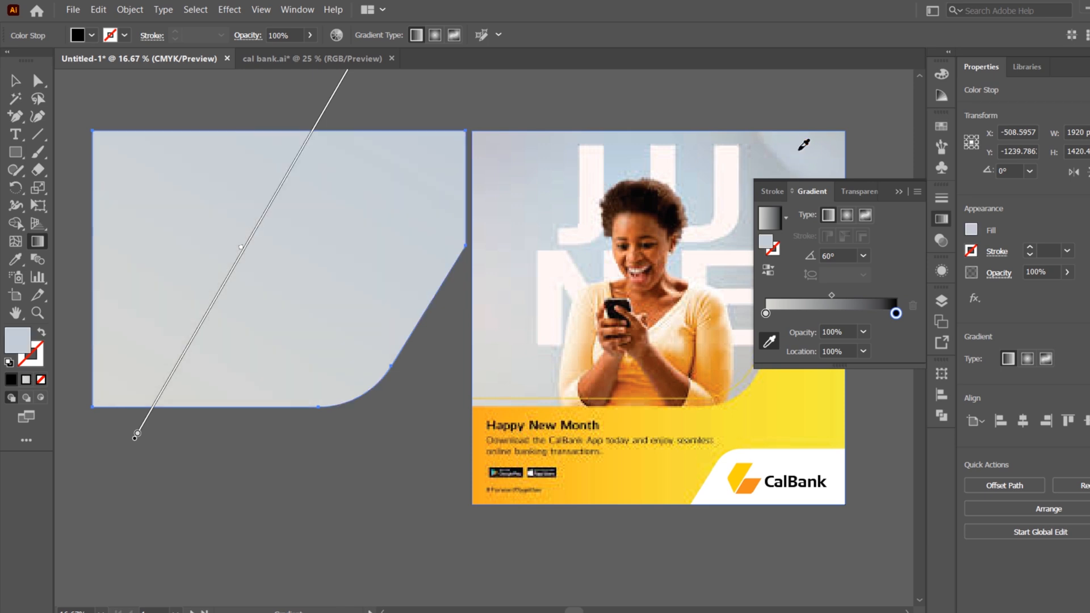
click(753, 154)
click(800, 154)
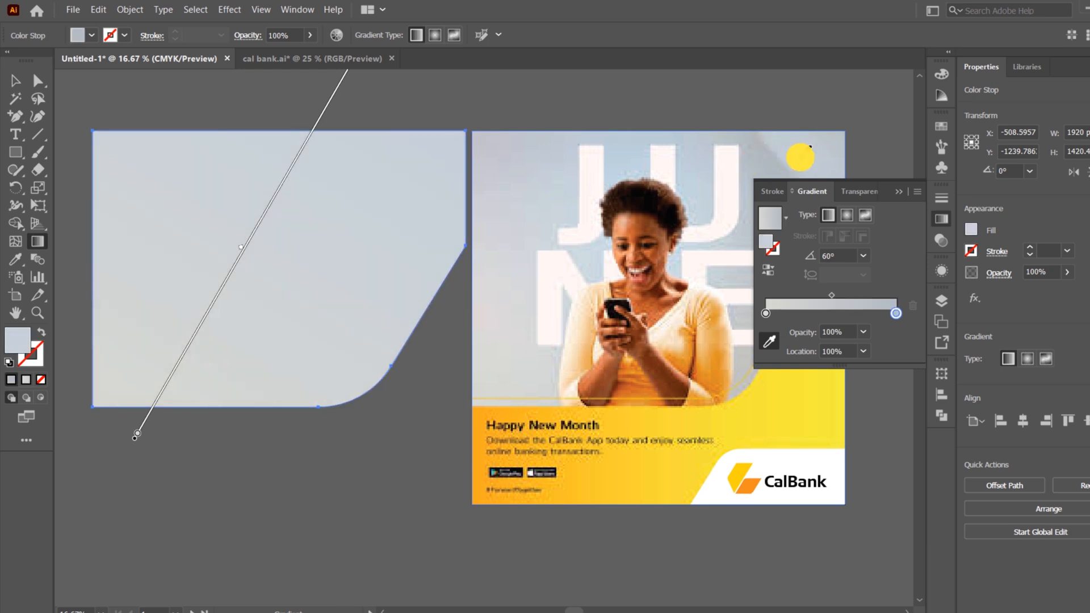
Step: Try overlaying the grey-blue gradient frame shape on the reference flyer's photo area
click(15, 81)
click(170, 87)
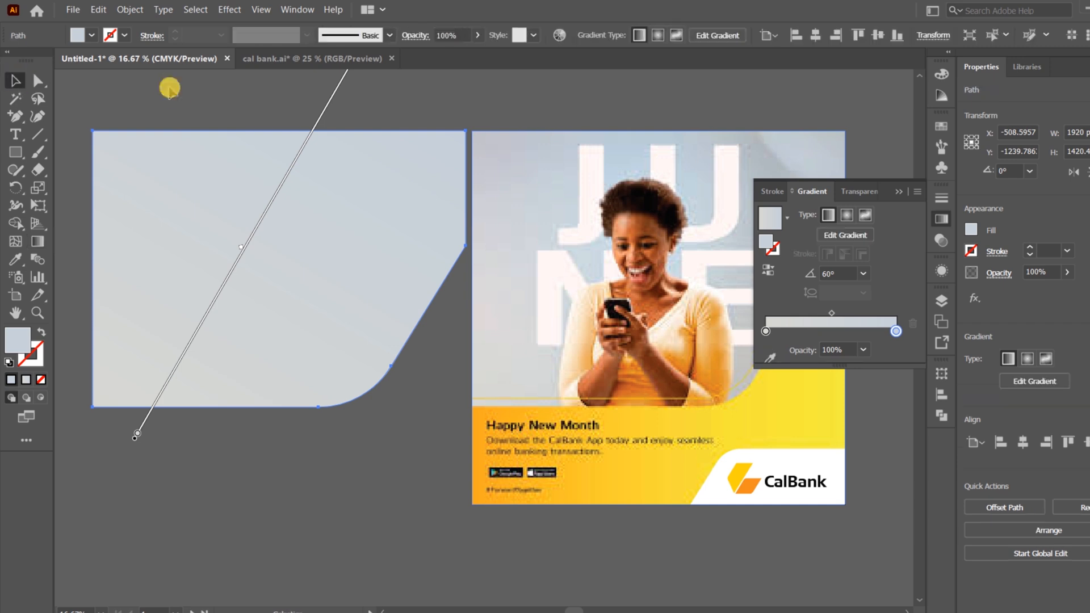
click(216, 192)
key(space)
drag(412, 173, 348, 191)
drag(179, 225, 537, 234)
drag(649, 210, 401, 202)
key(ctrl+z)
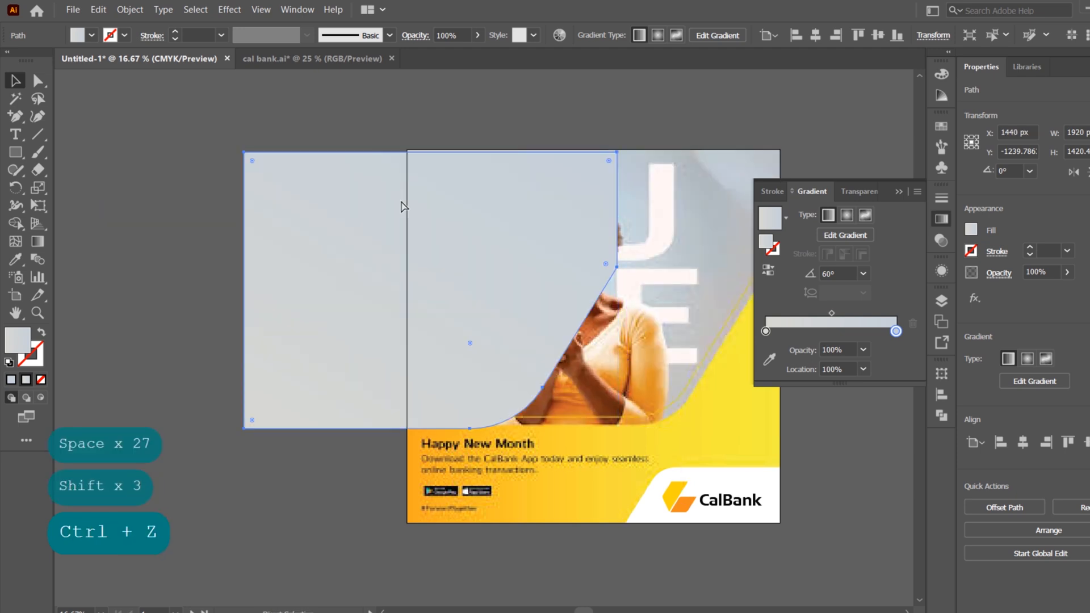
key(ctrl+z)
key(ctrl+z)
click(408, 100)
key(space)
drag(353, 235, 341, 215)
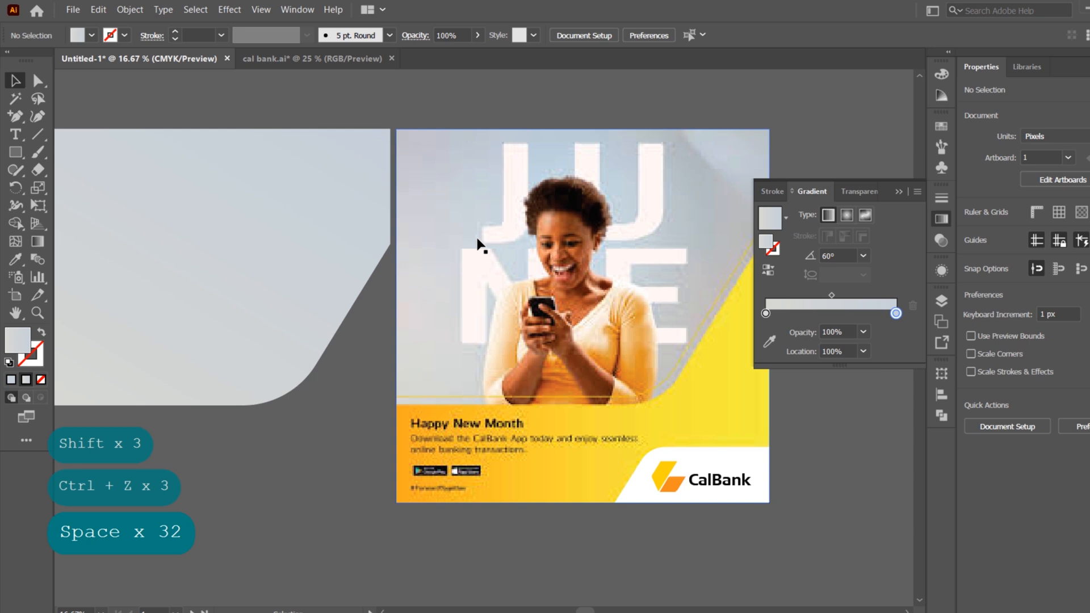
click(395, 94)
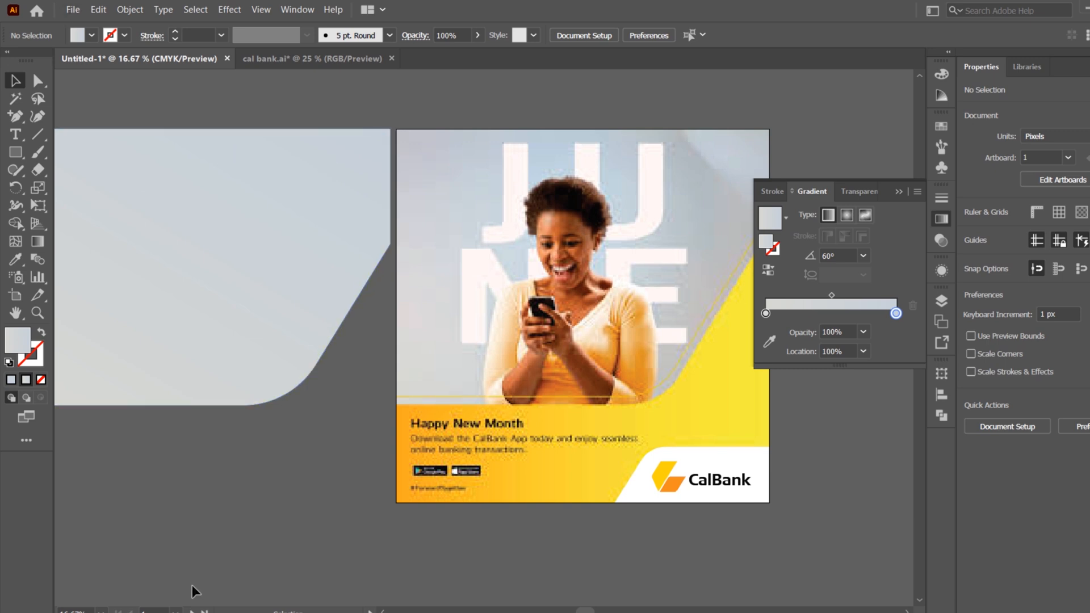
Step: Bring the first seated-man photo from the Downloads folder into the flyer document as a linked image
click(177, 600)
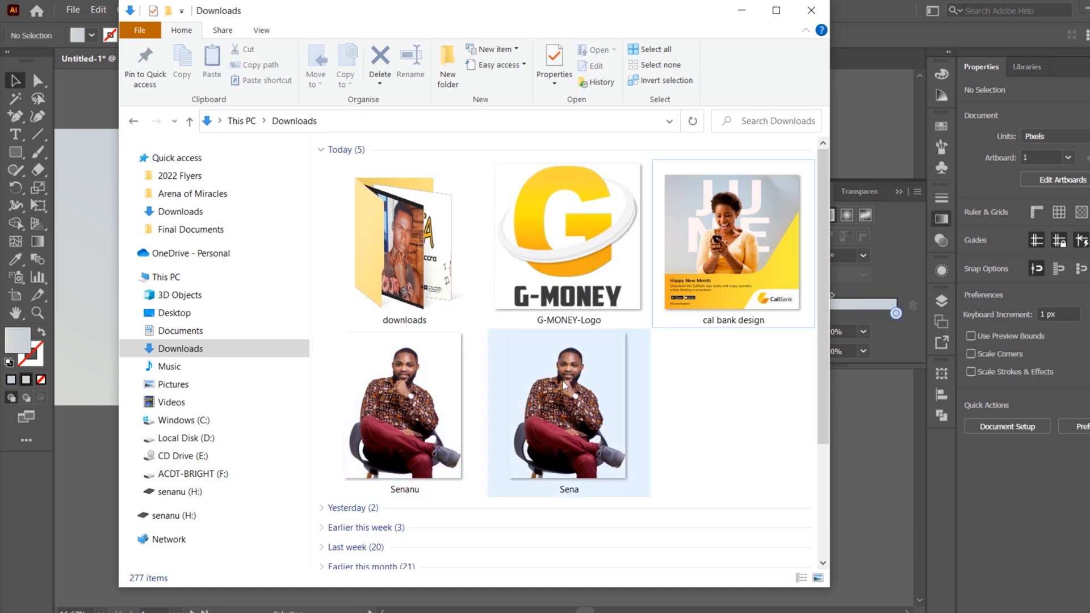
click(404, 423)
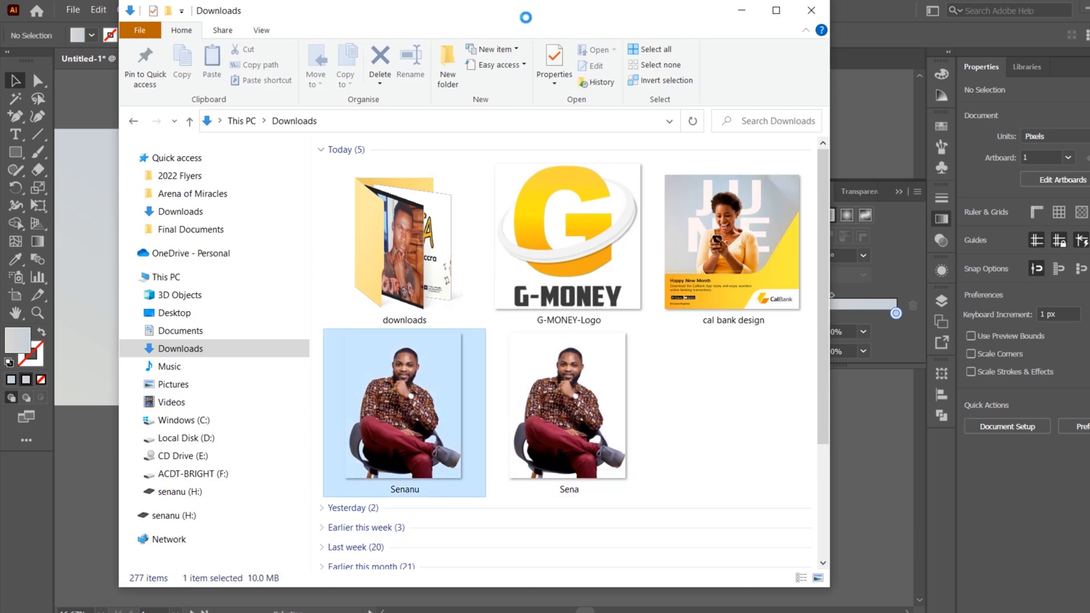
drag(548, 21, 325, 33)
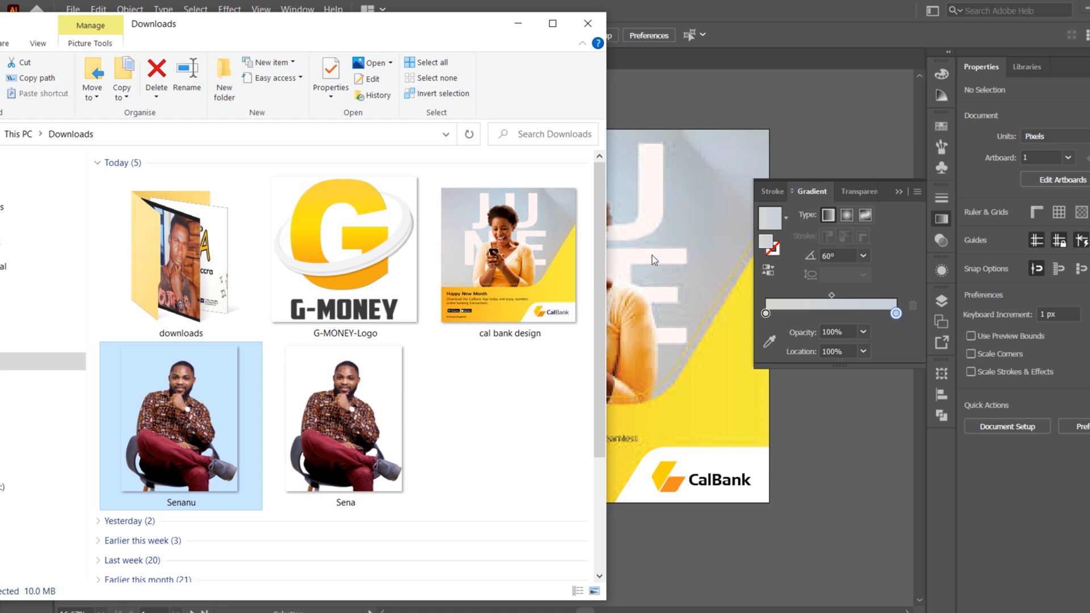
click(518, 25)
Step: Scale the placed man's photo down proportionally from its centre to about 1180 by 1475 px over the flyer
scroll(653, 229, down, 2)
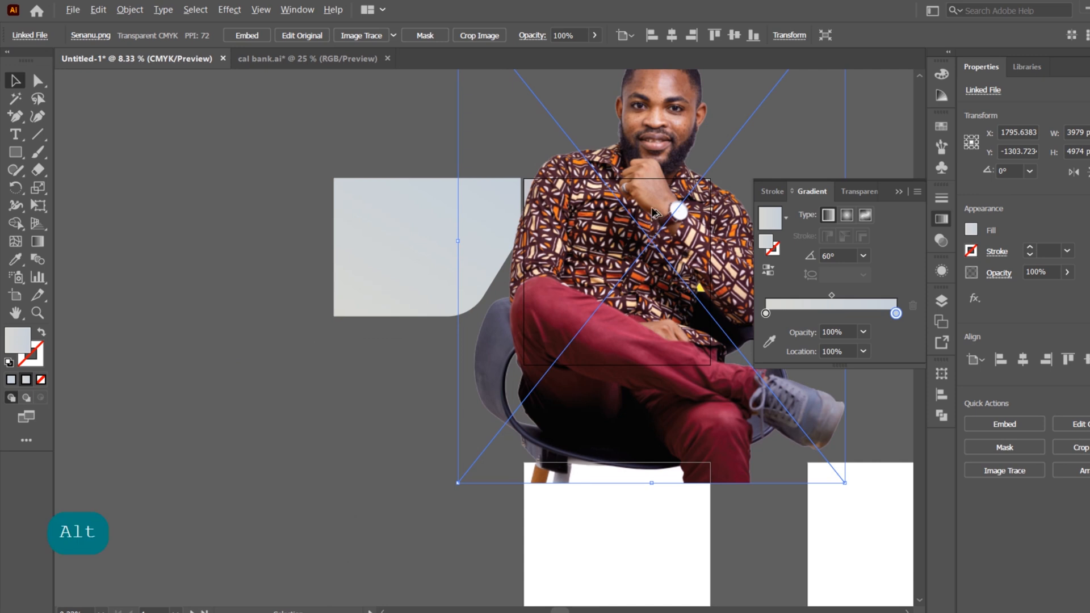
scroll(651, 212, down, 1)
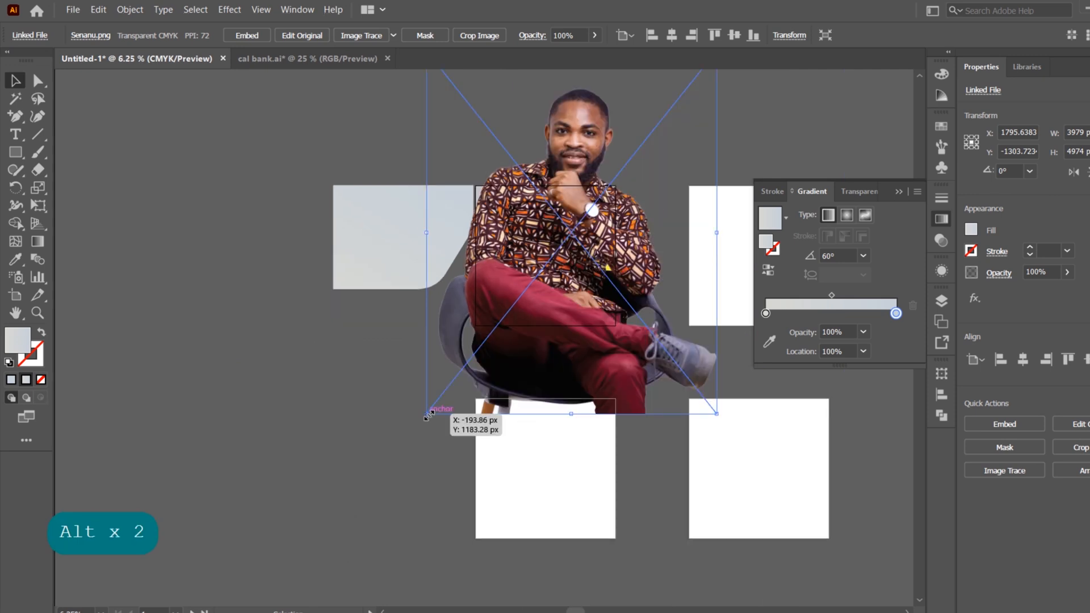
drag(426, 415, 549, 372)
scroll(549, 283, up, 3)
scroll(546, 280, up, 1)
drag(608, 404, 579, 463)
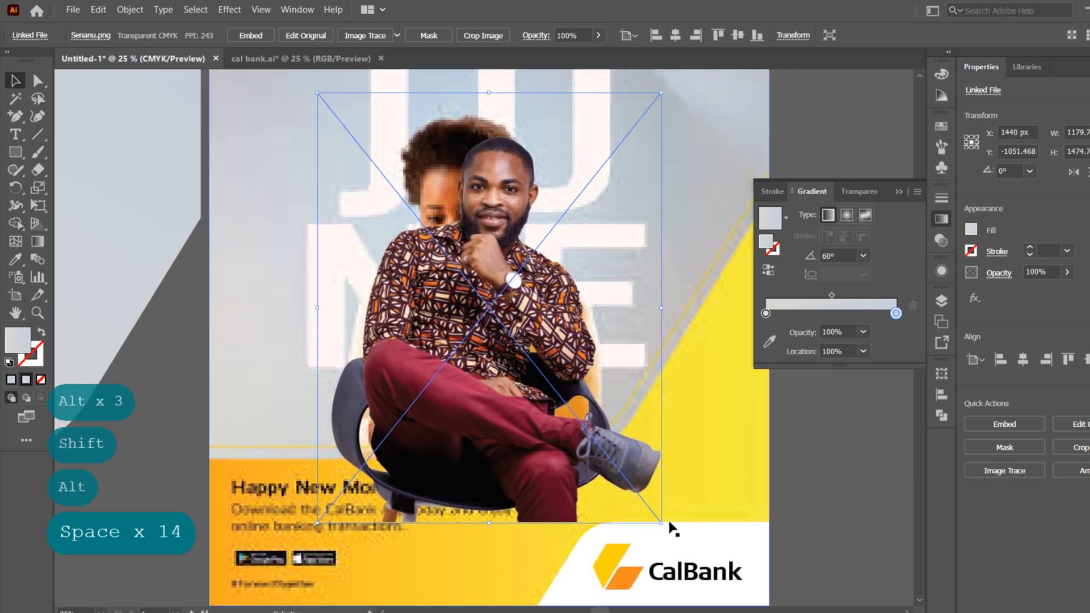
Step: Enlarge the man's photo proportionally to about 1381 by 1726 px and position it over the woman in the reference
drag(660, 523, 703, 561)
drag(555, 458, 552, 404)
scroll(550, 405, down, 1)
drag(538, 348, 475, 333)
click(466, 126)
click(441, 123)
click(460, 264)
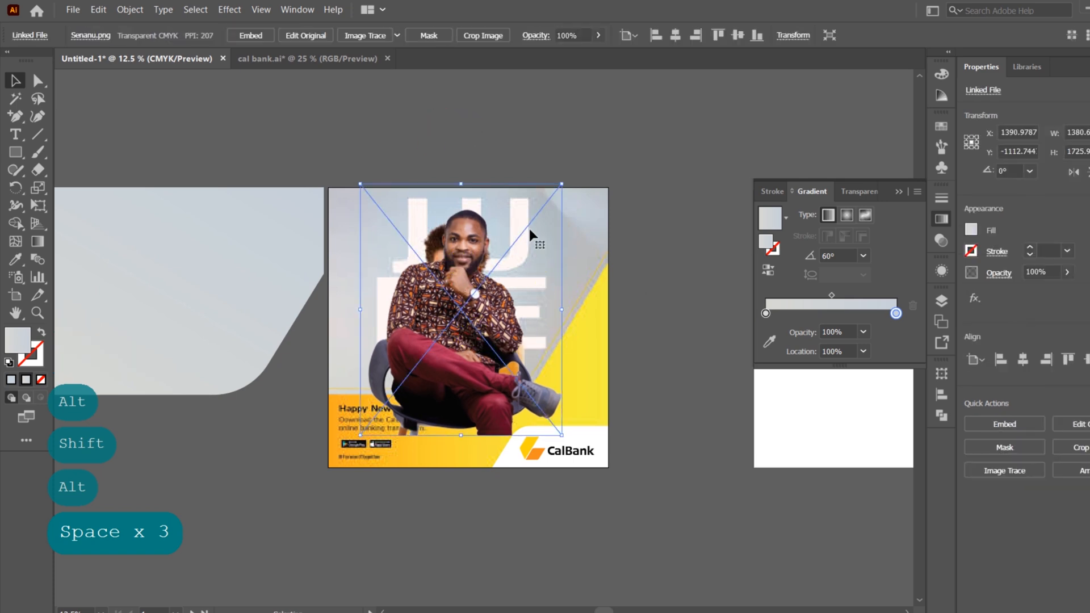
Step: Move the man's photo horizontally off the flyer to just beyond its right edge, leaving a small gap
drag(469, 316, 690, 316)
mouse_move(518, 309)
mouse_down()
mouse_move(590, 343)
mouse_move(511, 323)
mouse_up()
scroll(560, 324, up, 2)
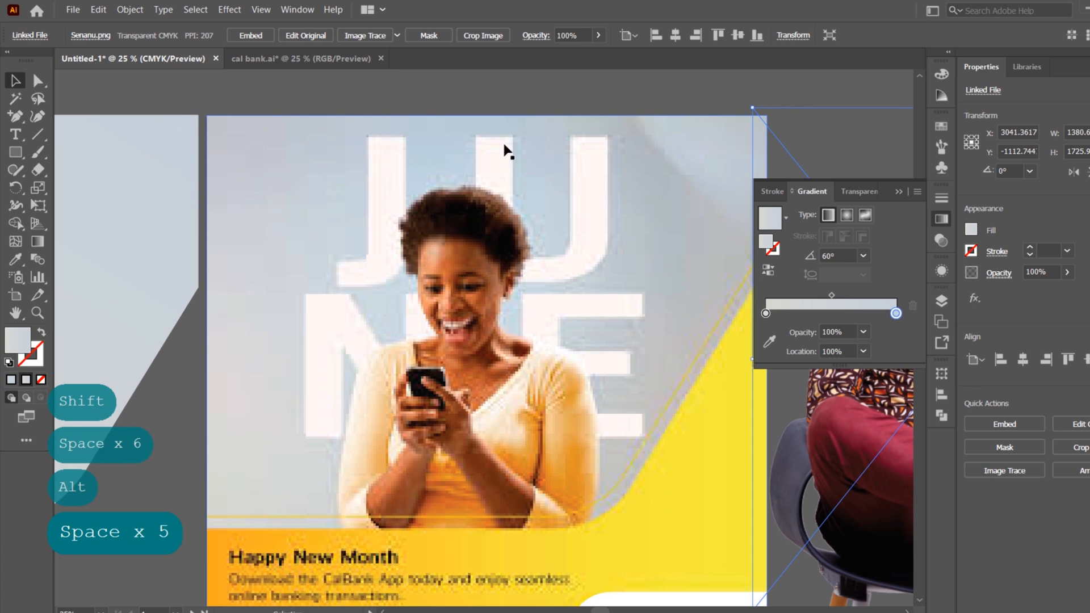
drag(443, 337, 340, 265)
scroll(537, 295, down, 1)
drag(543, 359, 591, 348)
drag(624, 298, 706, 313)
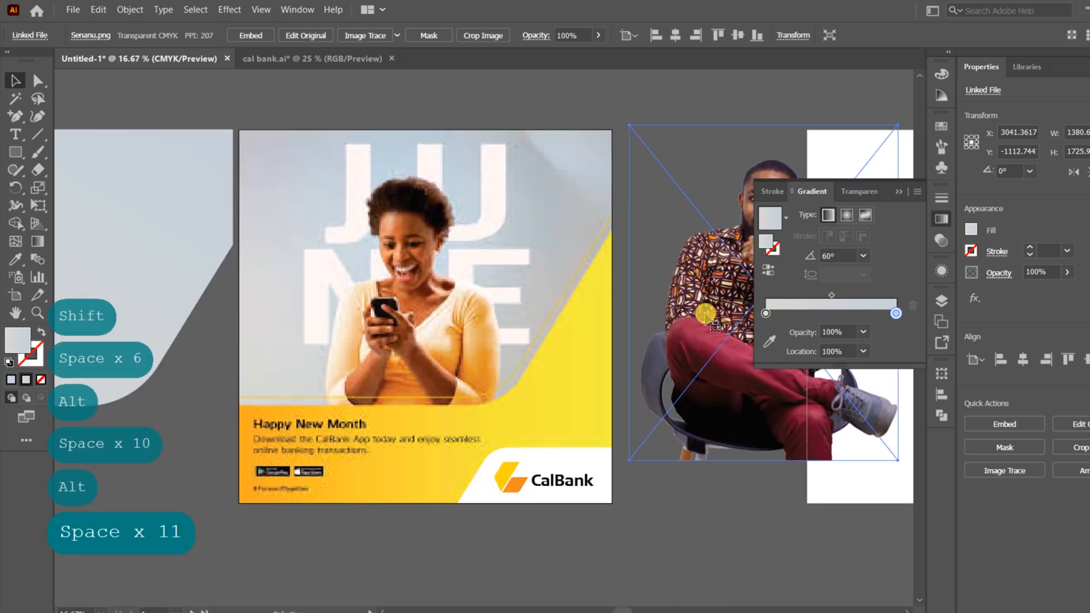
mouse_move(519, 316)
mouse_down()
mouse_move(588, 349)
mouse_move(598, 381)
mouse_up()
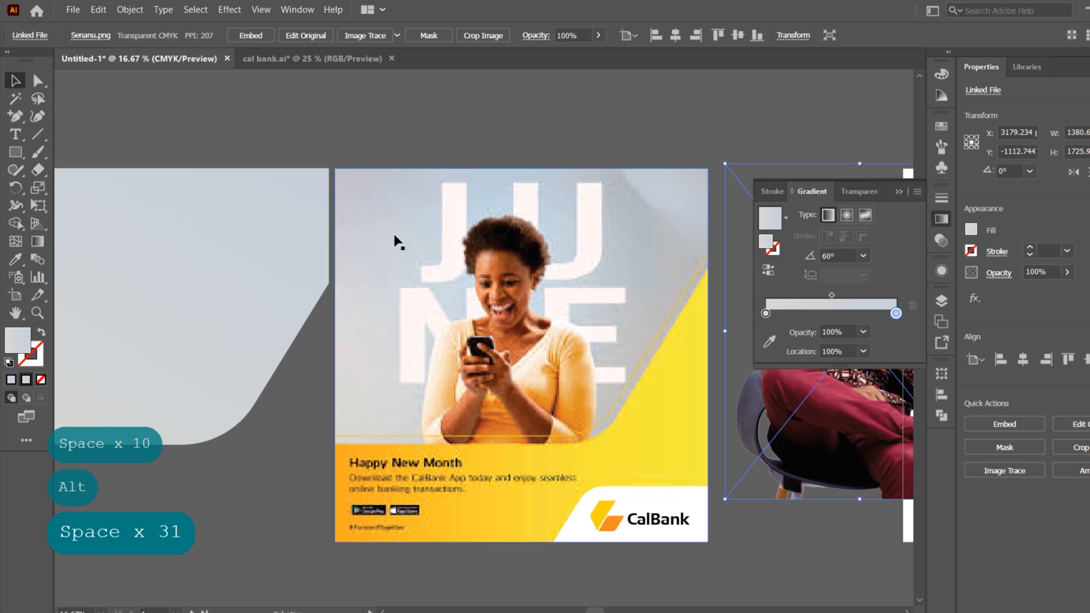
Step: Add the uppercase text JU above the reference flyer and scale it to about 543 pt
click(17, 133)
click(365, 134)
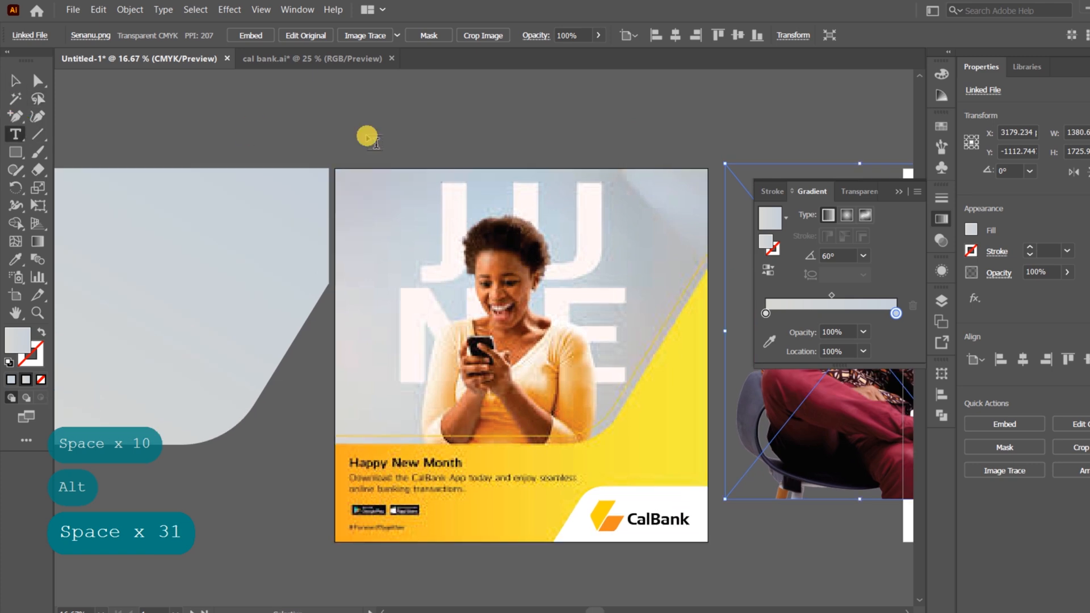
key(Caps_Lock)
text(J)
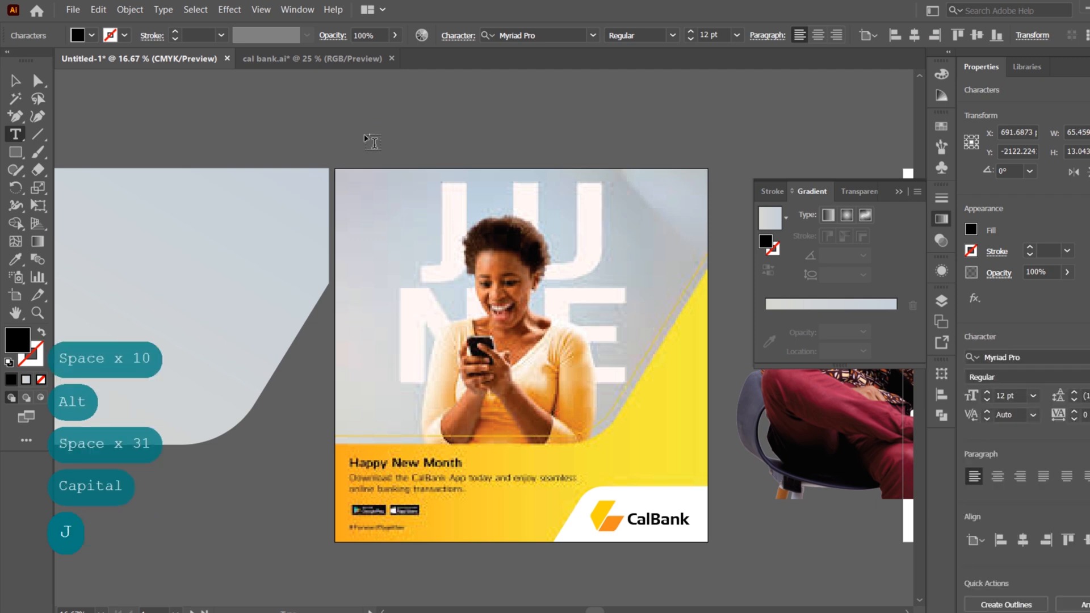
key(Escape)
click(374, 139)
drag(374, 139, 653, 348)
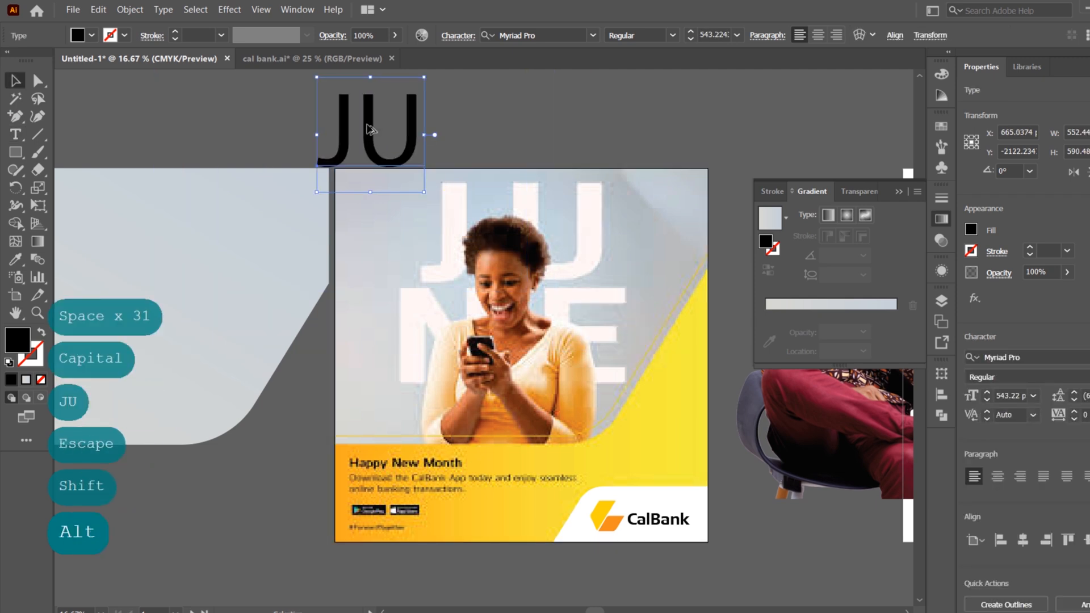
Step: Duplicate the JU text directly below the original and change the copy's wording to NE
drag(368, 126, 370, 222)
triple_click(370, 222)
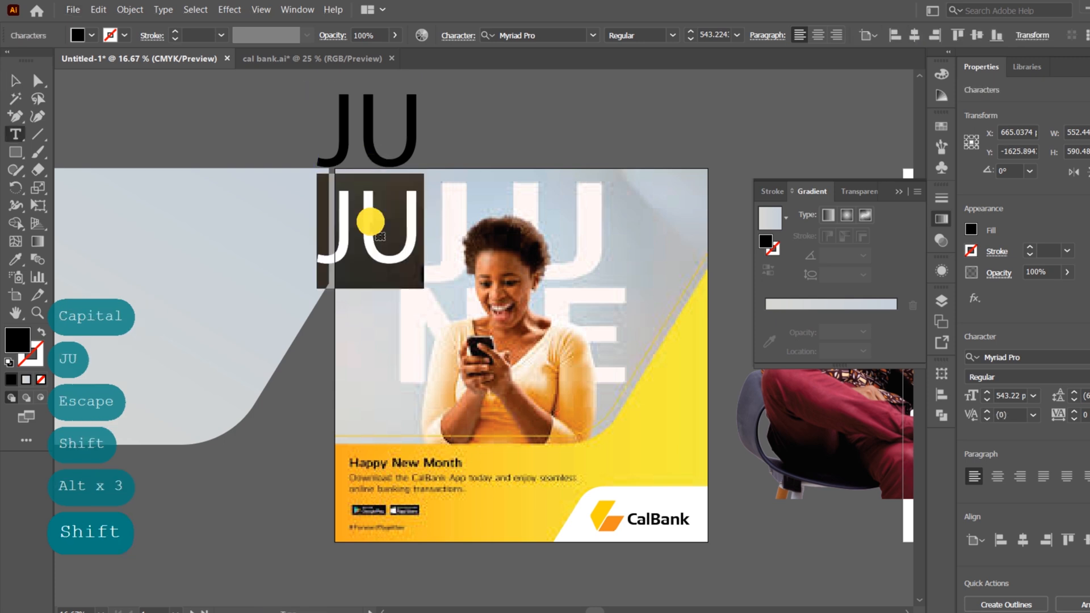
key(Caps_Lock)
text(N)
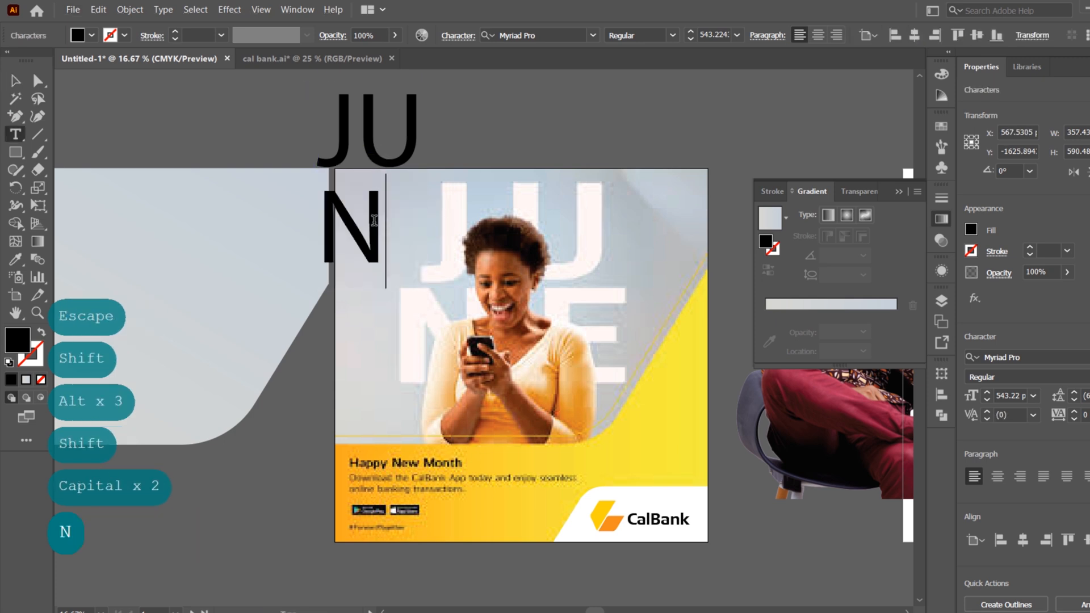
text(E)
key(Escape)
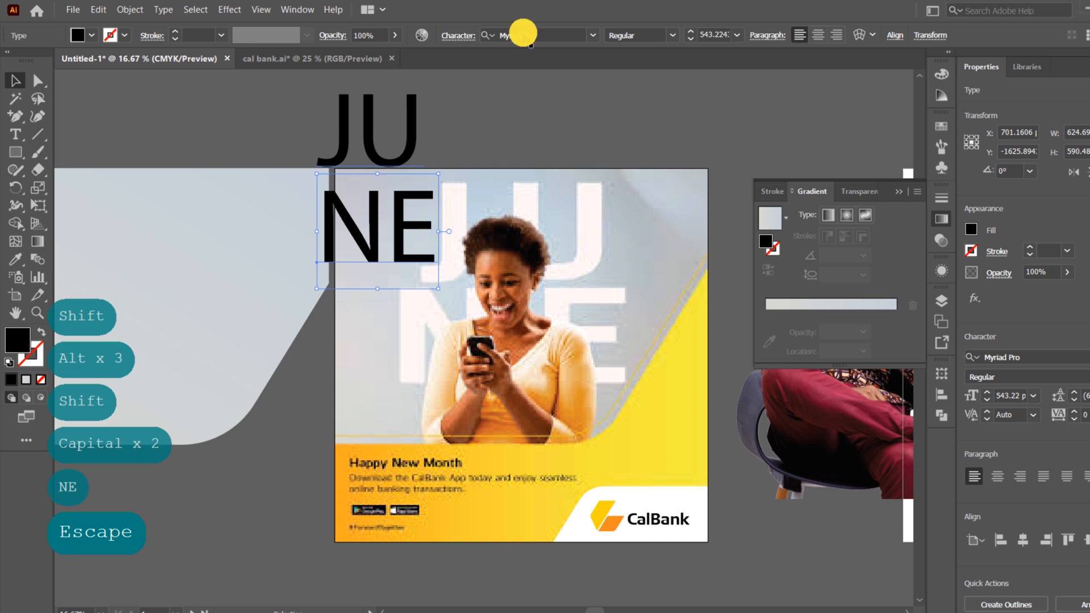
Step: Try the Impact font on the JU text
click(559, 30)
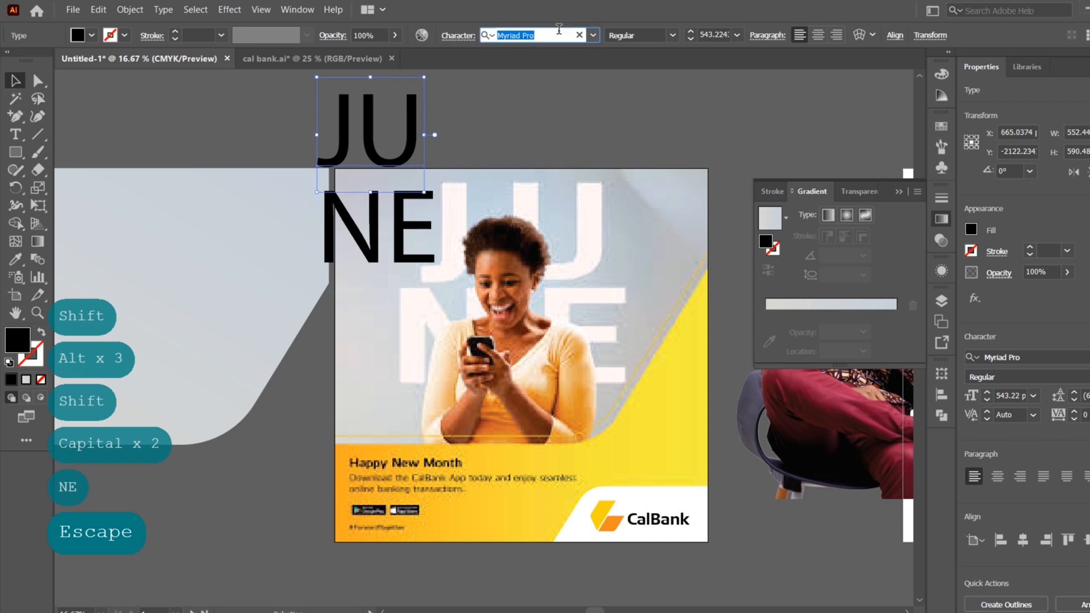
text(imp)
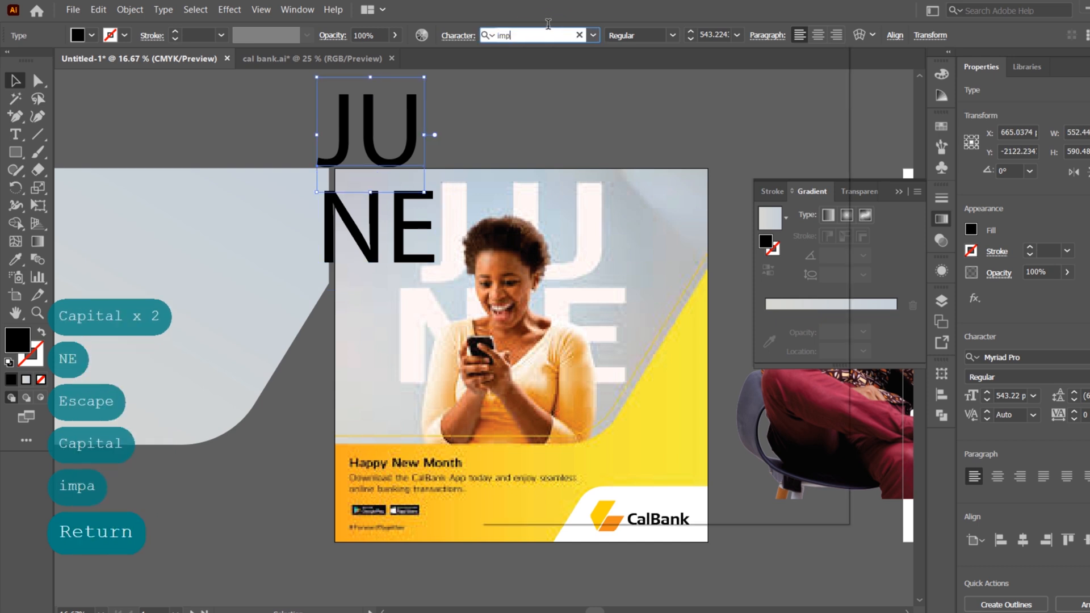
text(a)
key(Return)
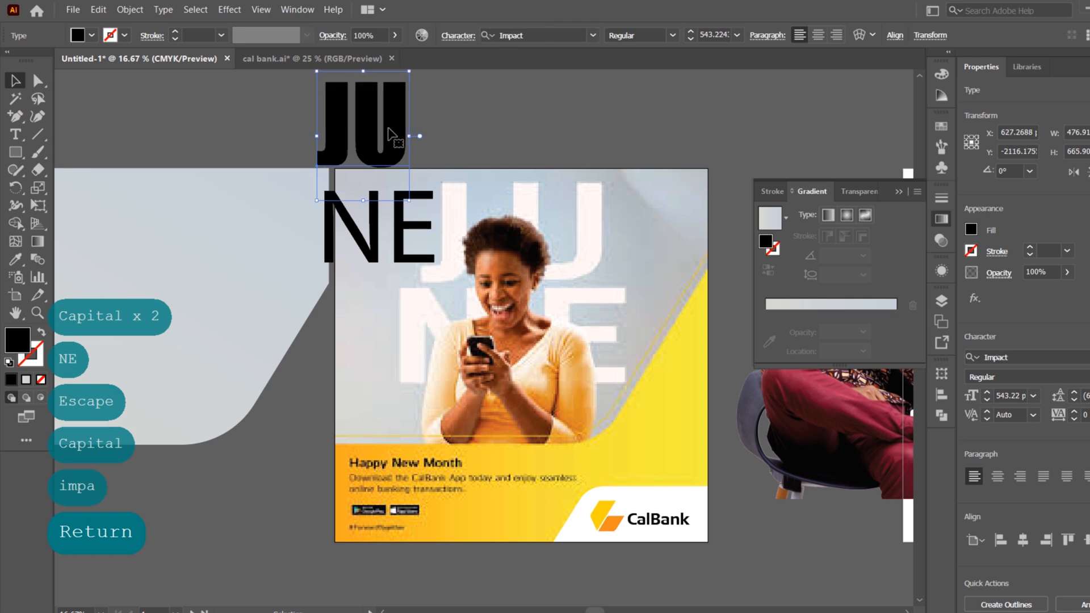
Step: Set the JU text's font to Nexa Bold and apply the same formatting to the NE text
click(534, 34)
text(n)
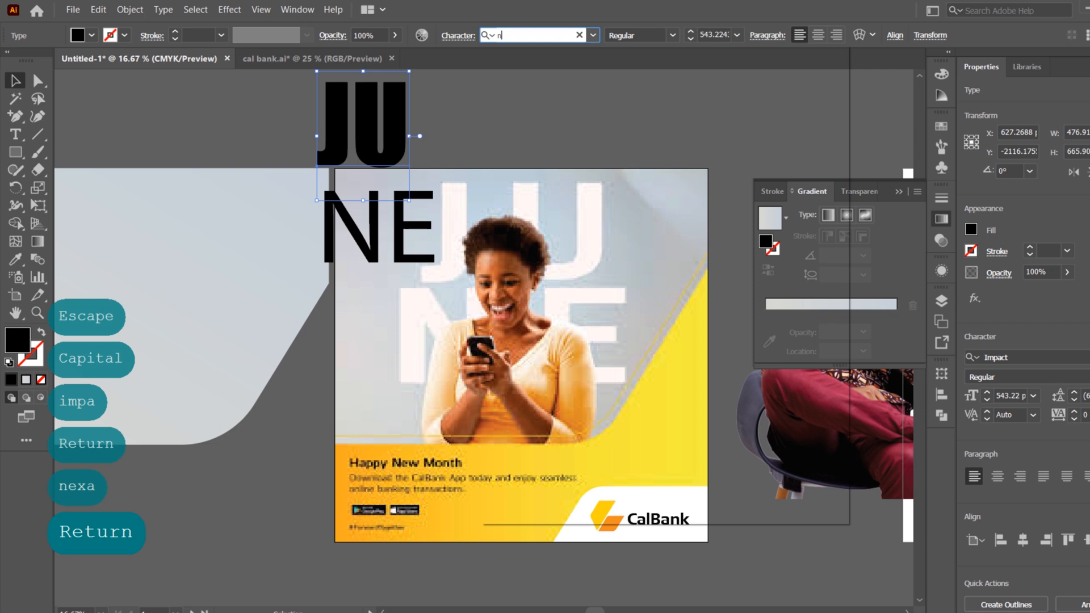
text(exa Bold)
key(Return)
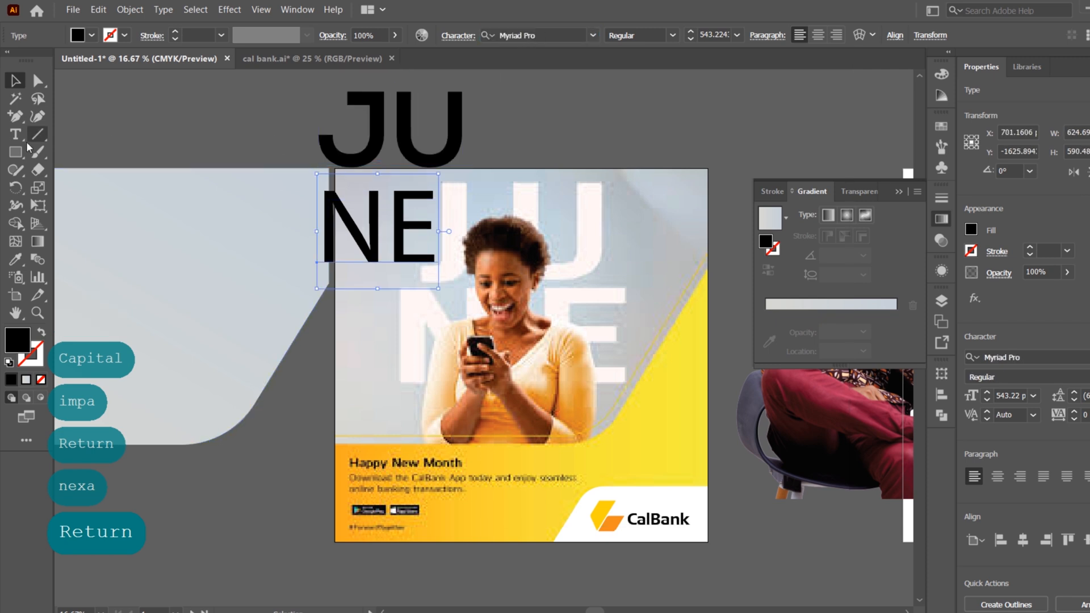
click(16, 259)
click(321, 132)
click(385, 120)
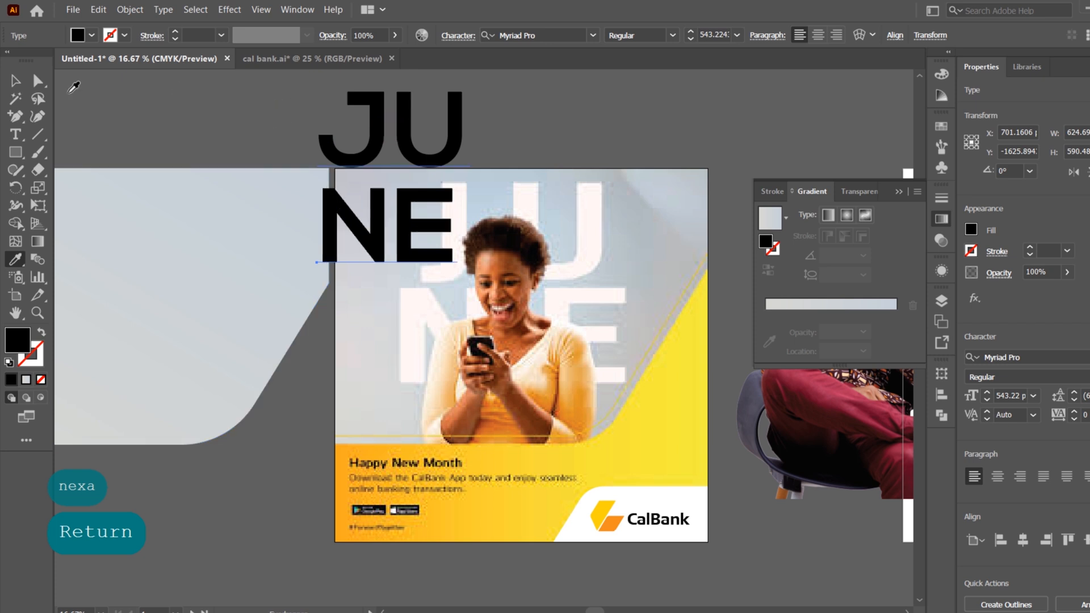
Step: Enlarge the JU and NE texts together to about 663 pt and position them over the reference's JUNE lettering
click(15, 80)
click(386, 227)
shift+click(375, 122)
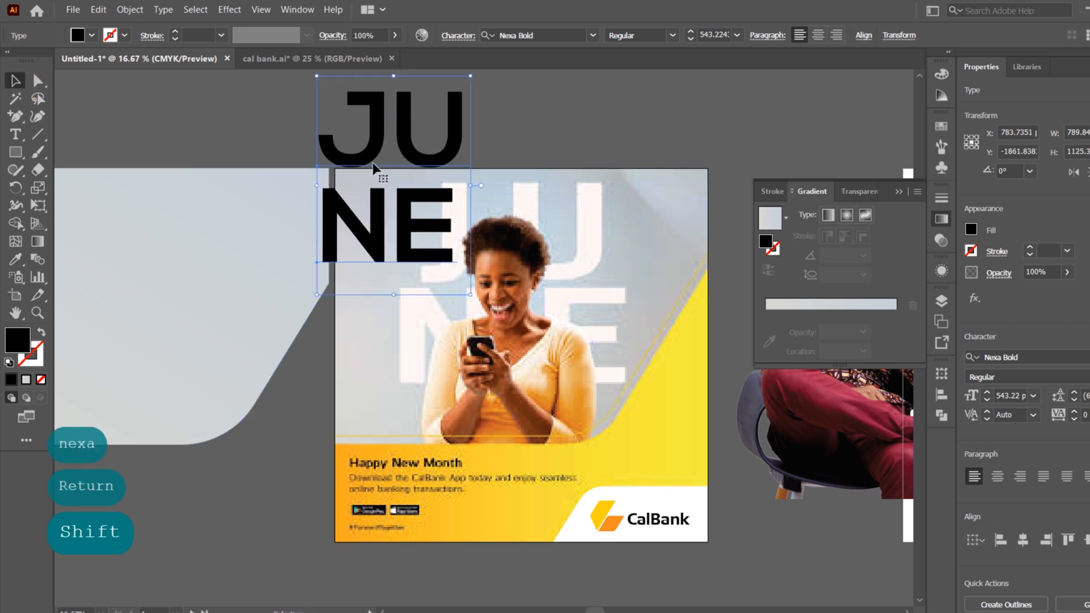
drag(468, 293, 511, 319)
drag(407, 135, 523, 250)
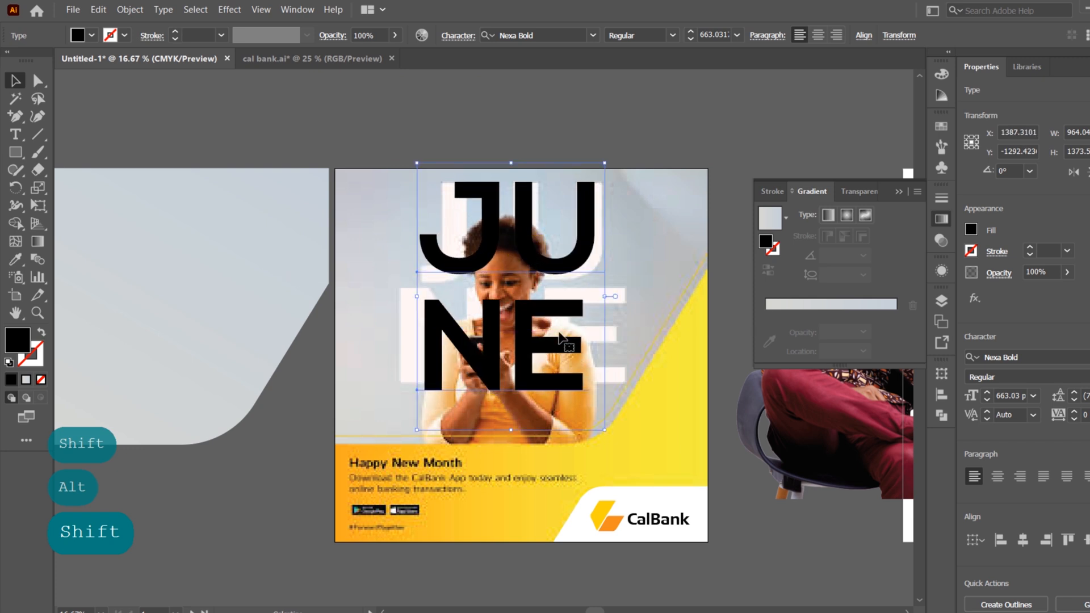
click(599, 116)
Step: Raise the NE text slightly to the reference lettering's baseline and set its tracking to 400
click(538, 358)
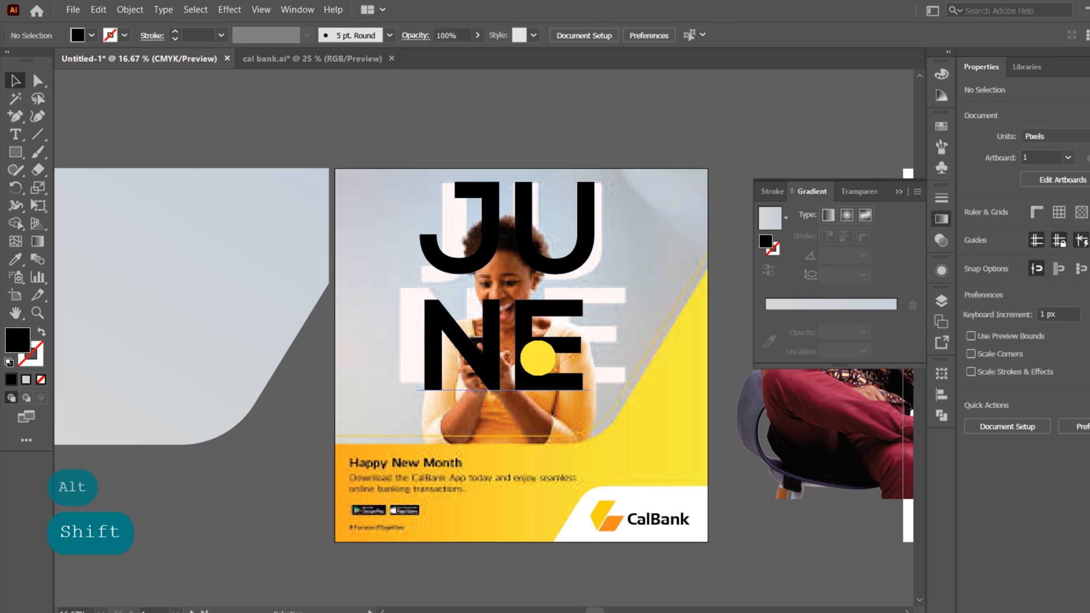
drag(521, 353, 522, 347)
click(1089, 415)
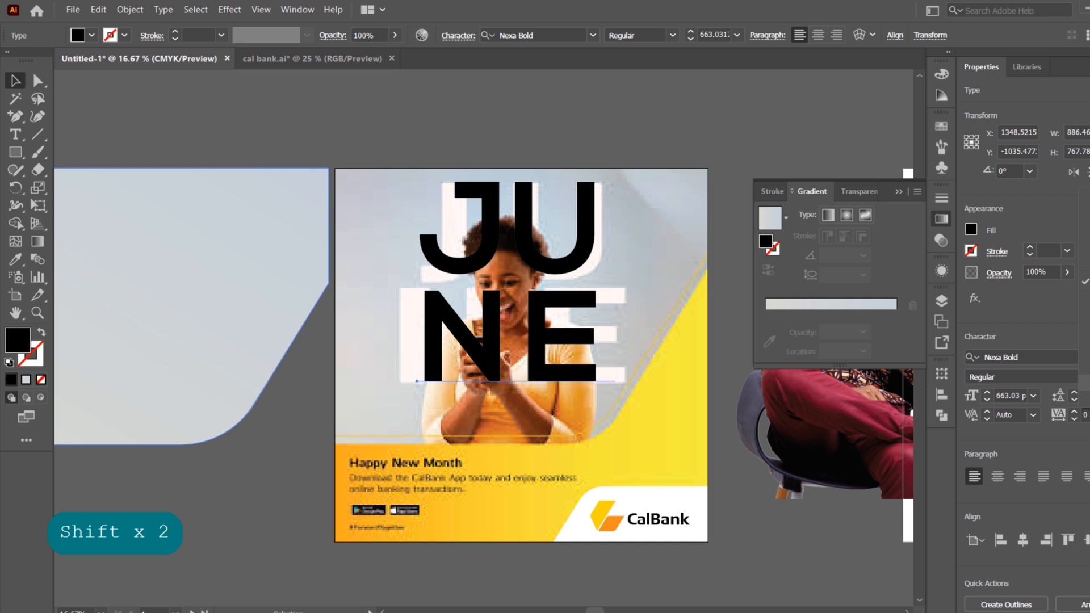
click(1086, 417)
drag(1089, 416, 1031, 416)
text(40)
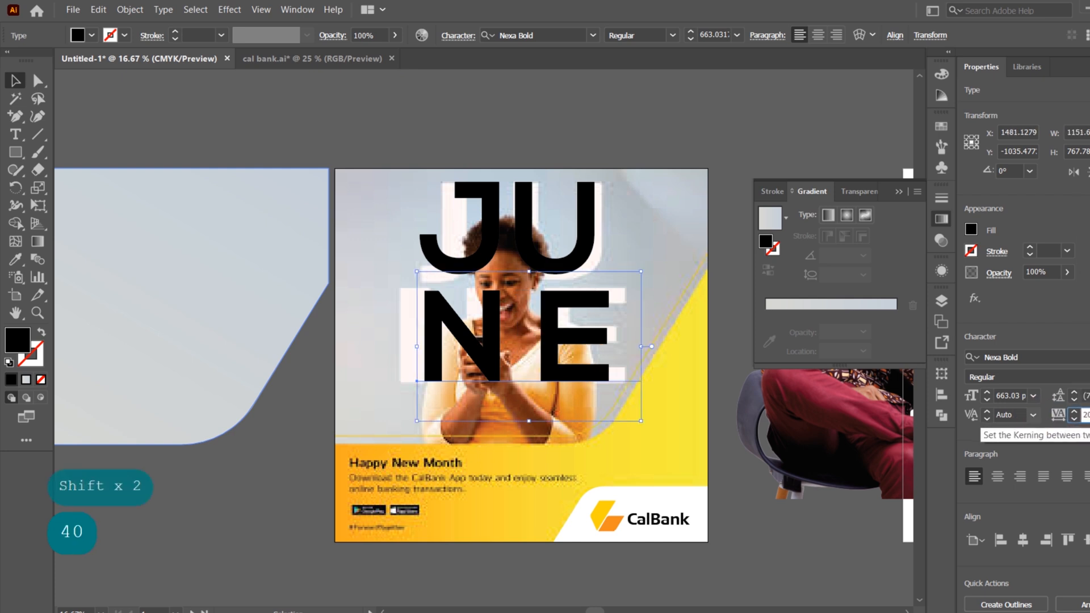
key(BackSpace)
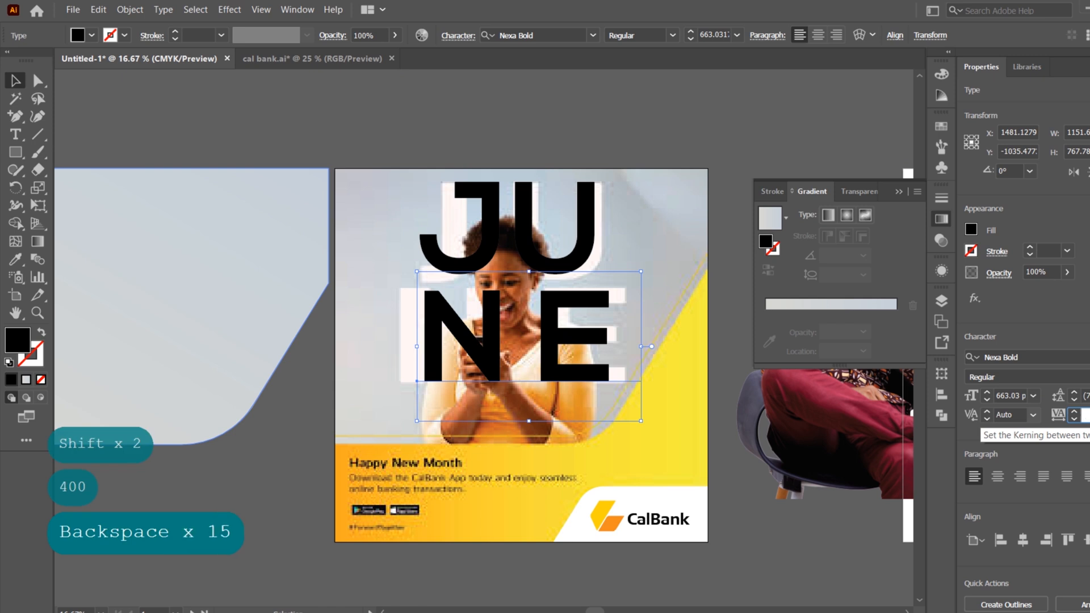
text(400)
key(Return)
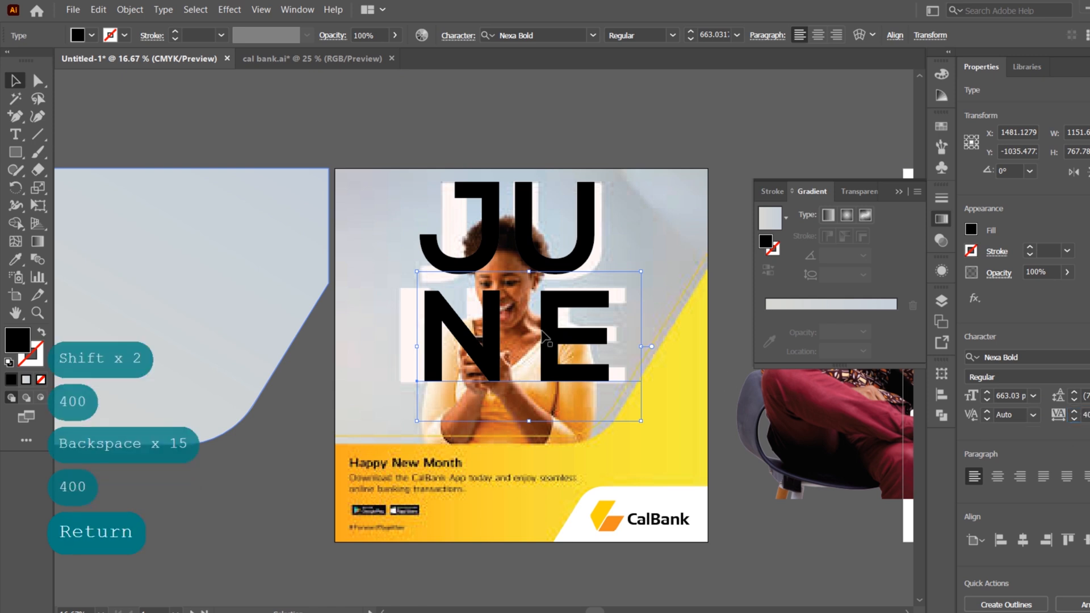
Step: Shift the NE text about 107 px left over the reference letters and nudge the JU text into line
drag(567, 335, 545, 335)
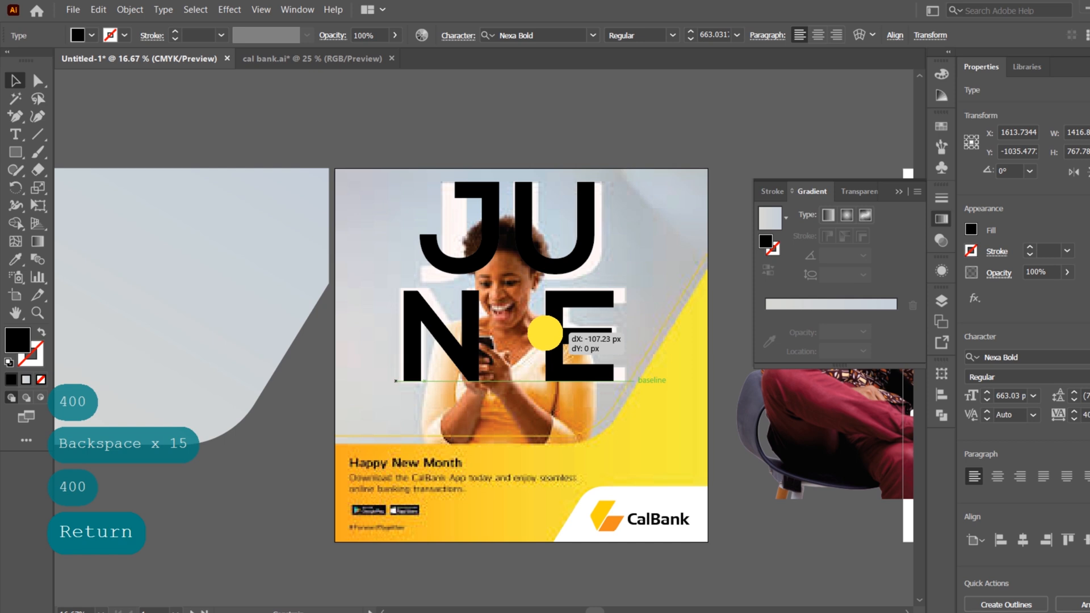
shift+click(527, 204)
drag(526, 204, 547, 117)
click(547, 117)
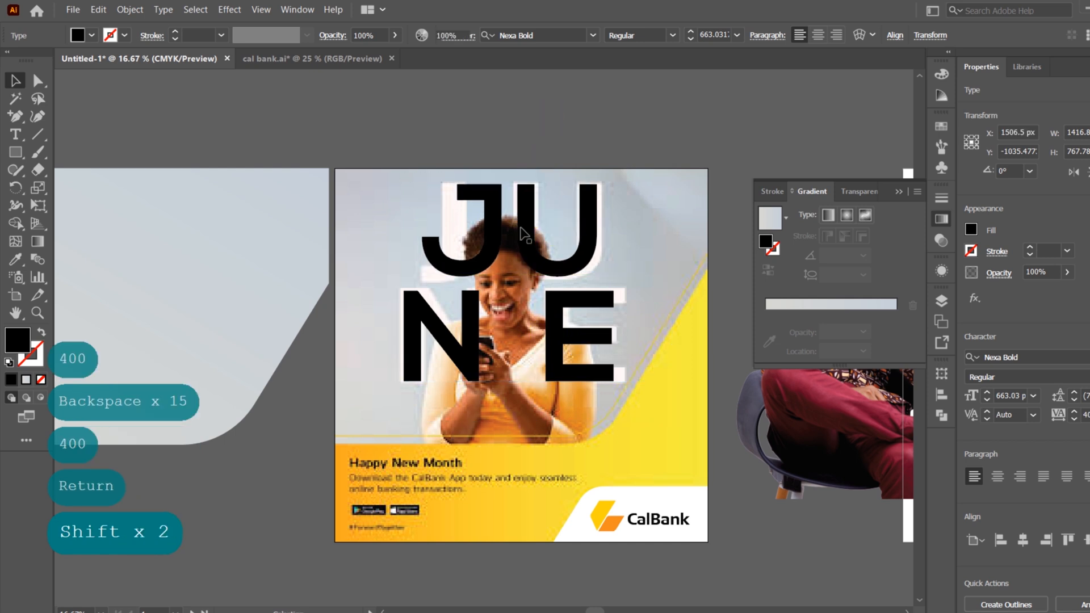
Step: Change the fill of both the JU and NE texts to white
click(529, 235)
shift+click(548, 337)
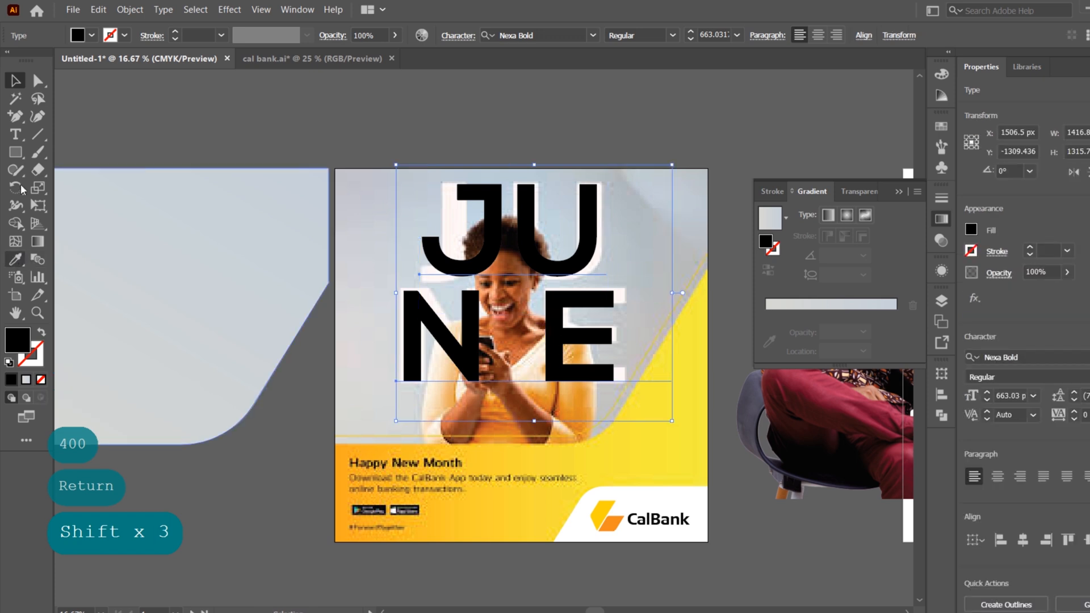
click(77, 36)
click(20, 62)
Step: Move the reference image off the artboard to its left and place the gradient photo frame on the artboard behind the JUNE lettering
click(281, 287)
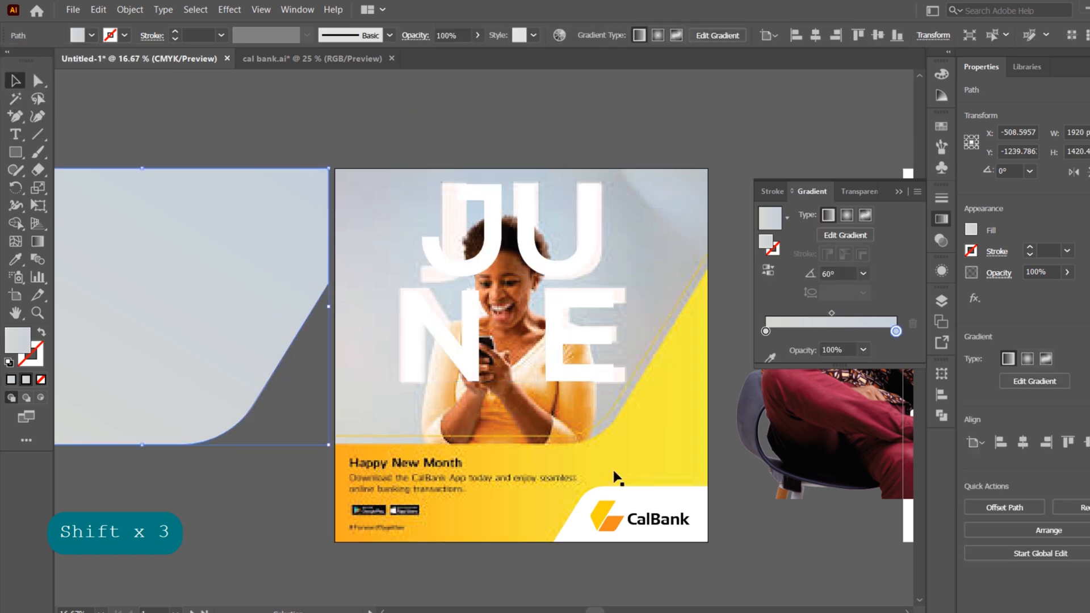
drag(522, 453, 597, 452)
drag(728, 474, 775, 479)
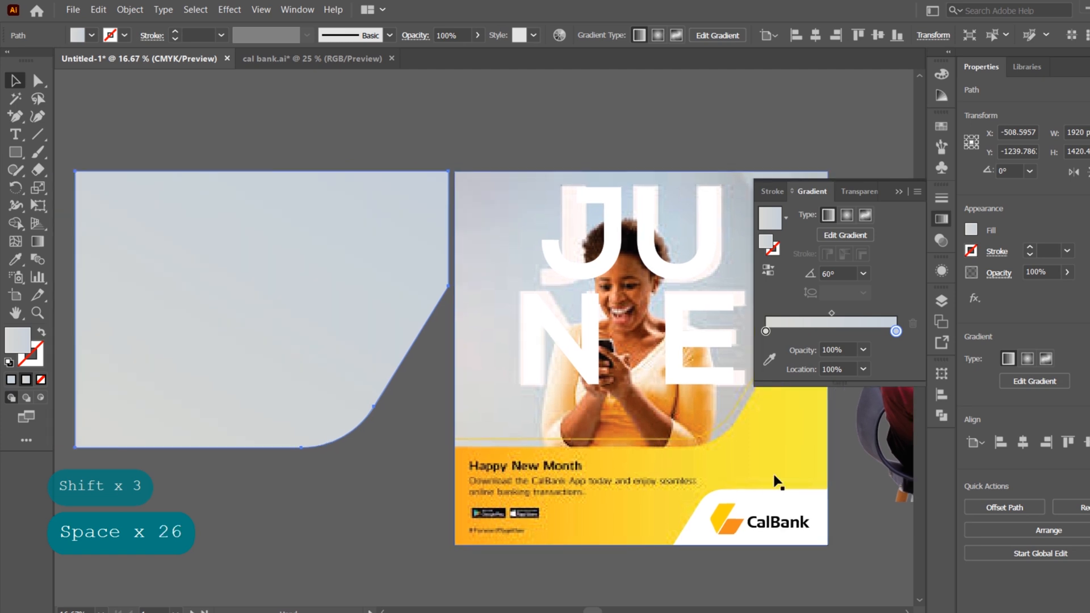
drag(687, 481, 159, 482)
drag(292, 295, 667, 278)
key(space)
drag(624, 226, 558, 238)
Step: Move the man's photo onto the artboard over the JUNE lettering and bring it to the front
drag(871, 386, 530, 372)
right_click(585, 419)
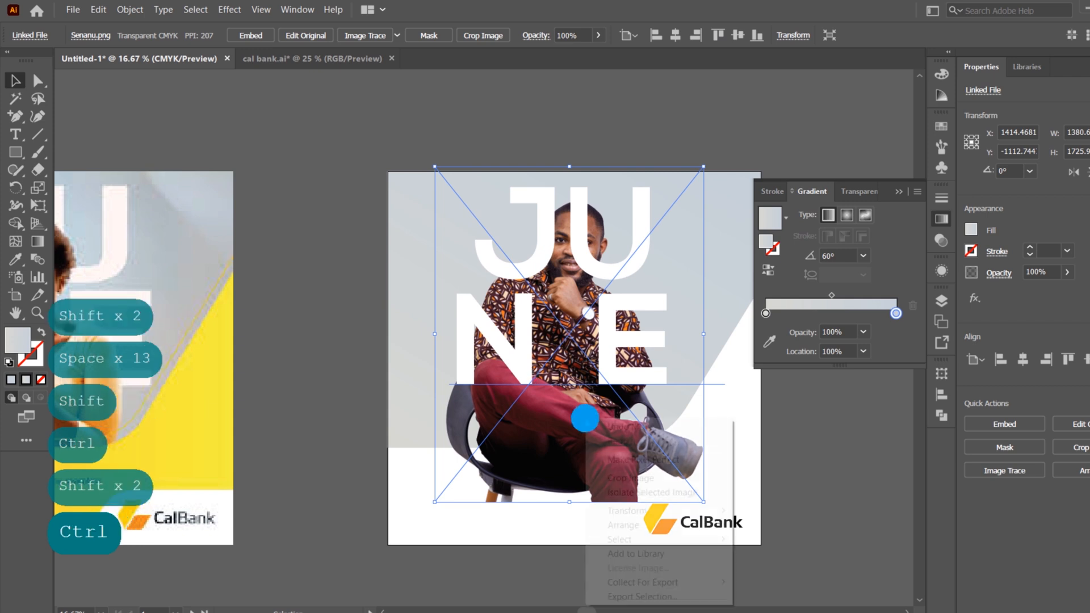
click(637, 525)
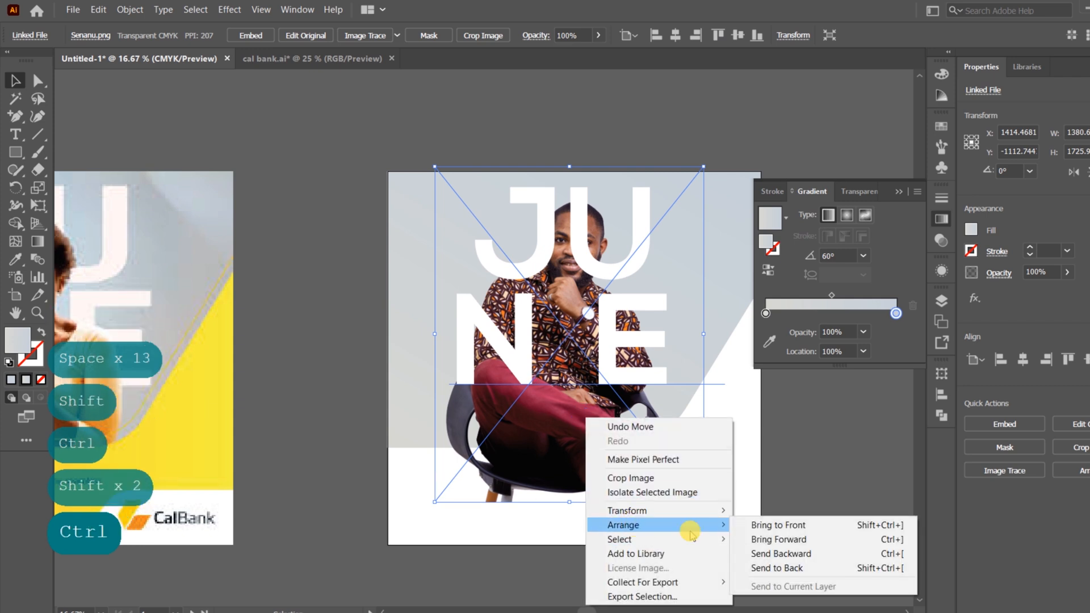
click(794, 529)
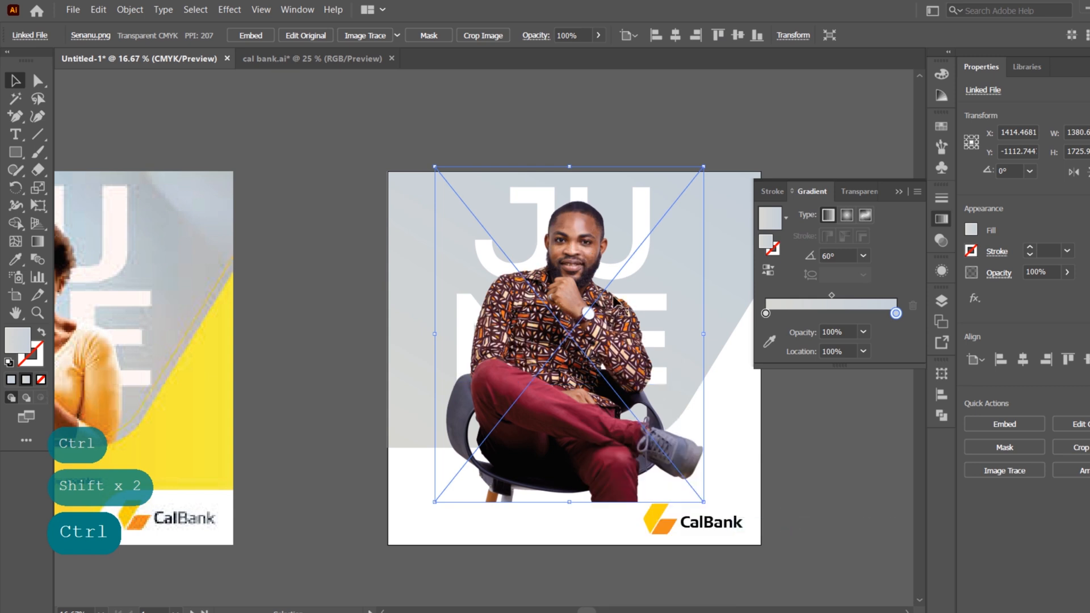
Step: Scale the man's photo down proportionally to about 1022 px wide, shift it slightly lower over the lettering, and deselect it
key(space)
mouse_move(483, 304)
mouse_down()
mouse_move(504, 302)
mouse_move(481, 309)
mouse_up()
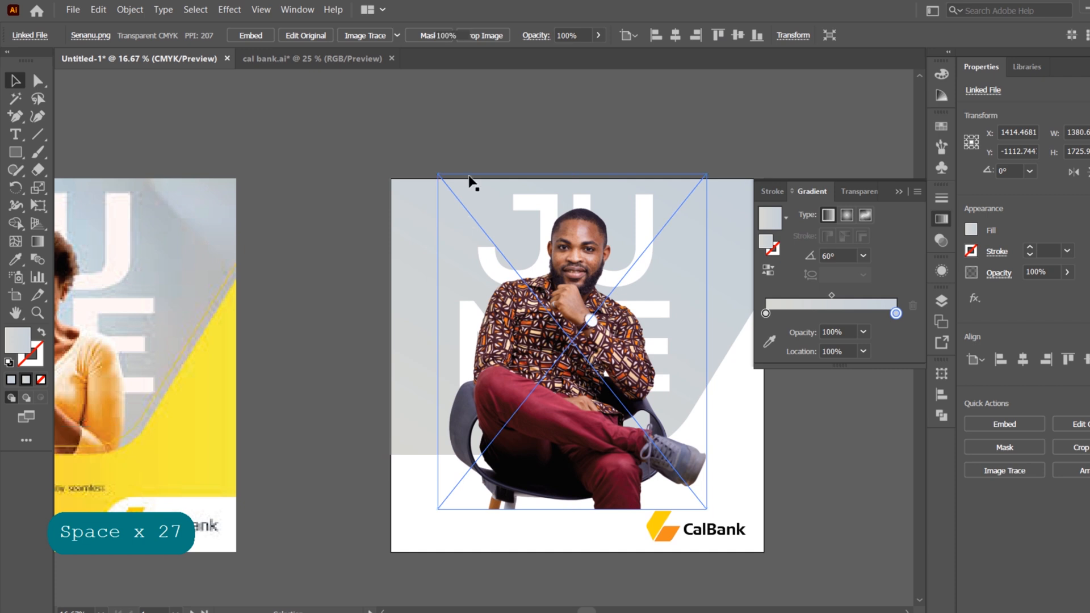
click(562, 295)
click(582, 332)
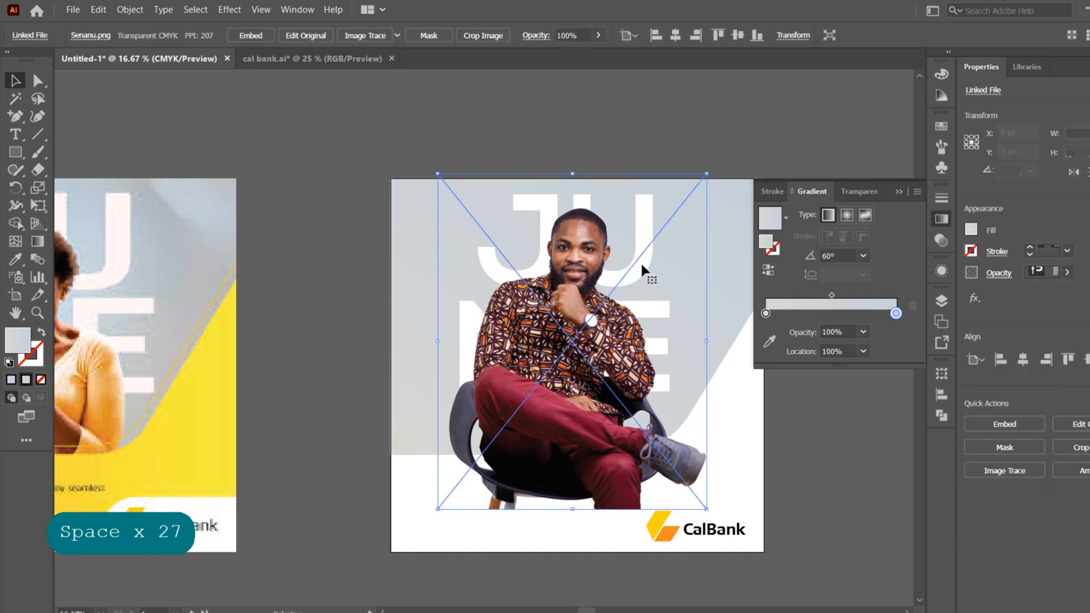
drag(704, 172, 671, 217)
mouse_move(583, 340)
mouse_down()
mouse_move(573, 345)
mouse_move(585, 357)
mouse_move(585, 345)
mouse_up()
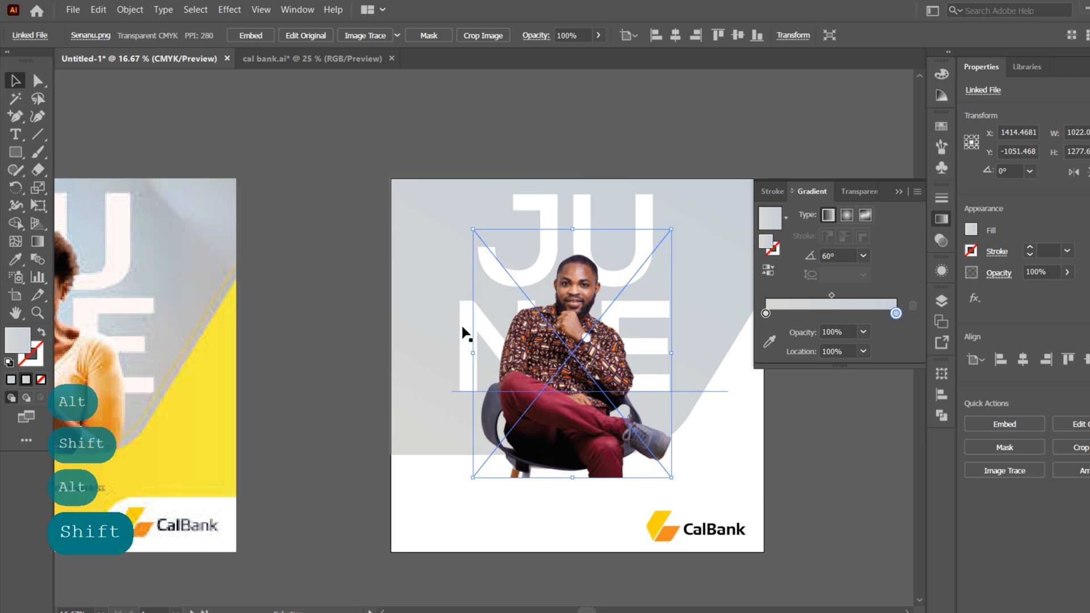
click(436, 324)
Step: Copy the gradient photo frame and paste it in place above the man's photo
drag(421, 398, 471, 382)
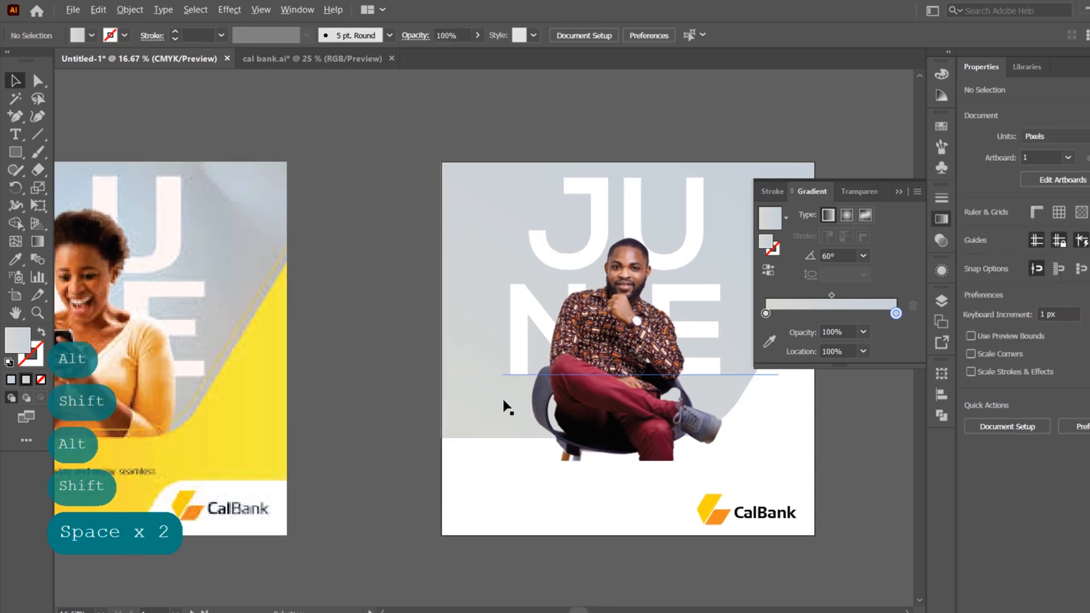
scroll(501, 402, down, 1)
drag(471, 422, 498, 356)
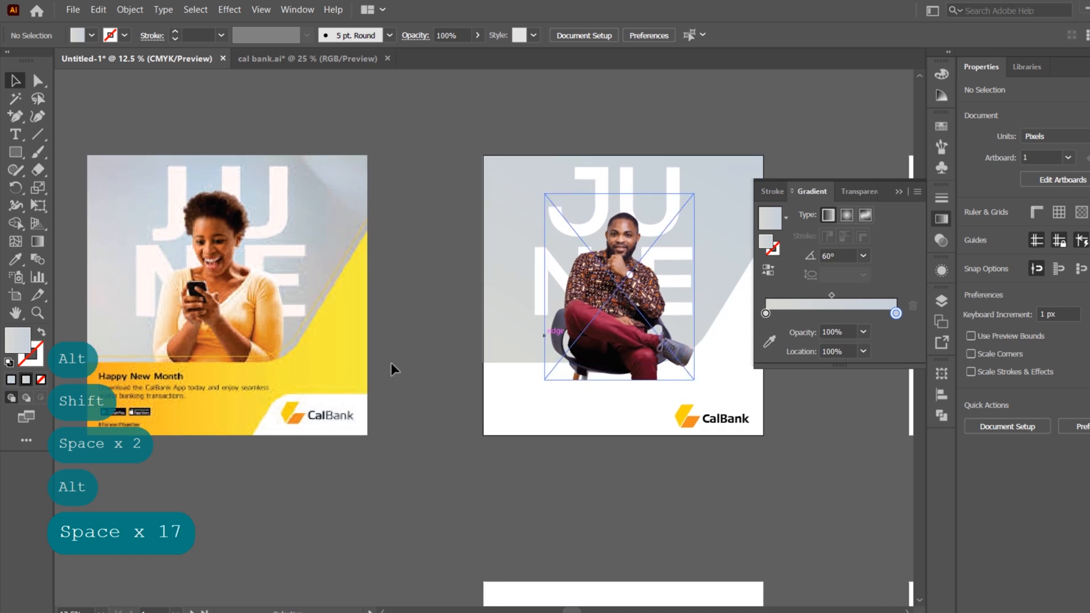
drag(339, 358, 347, 383)
drag(462, 368, 463, 373)
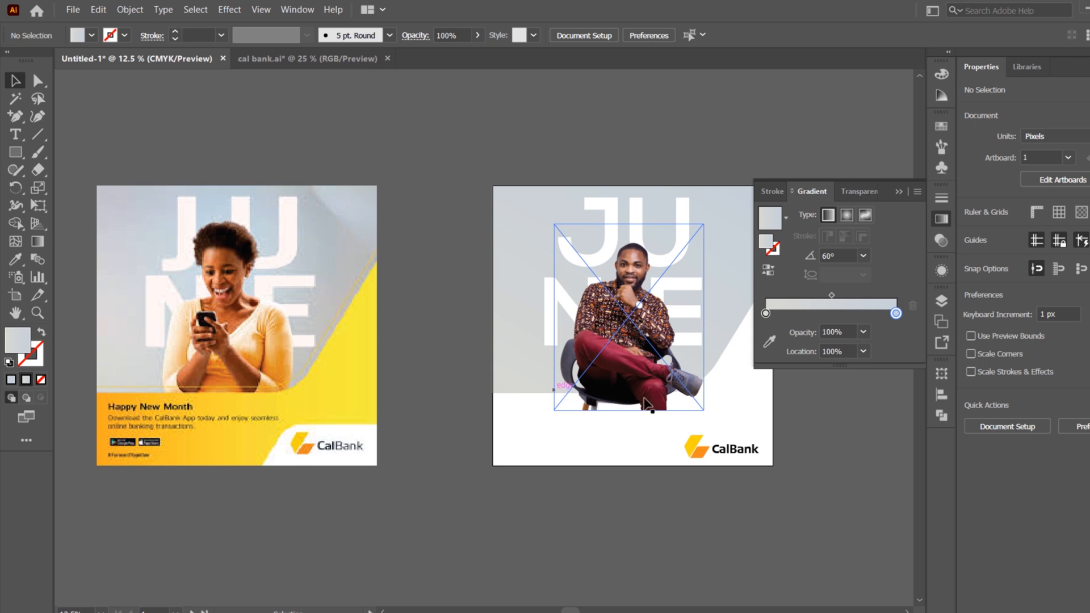
key(space)
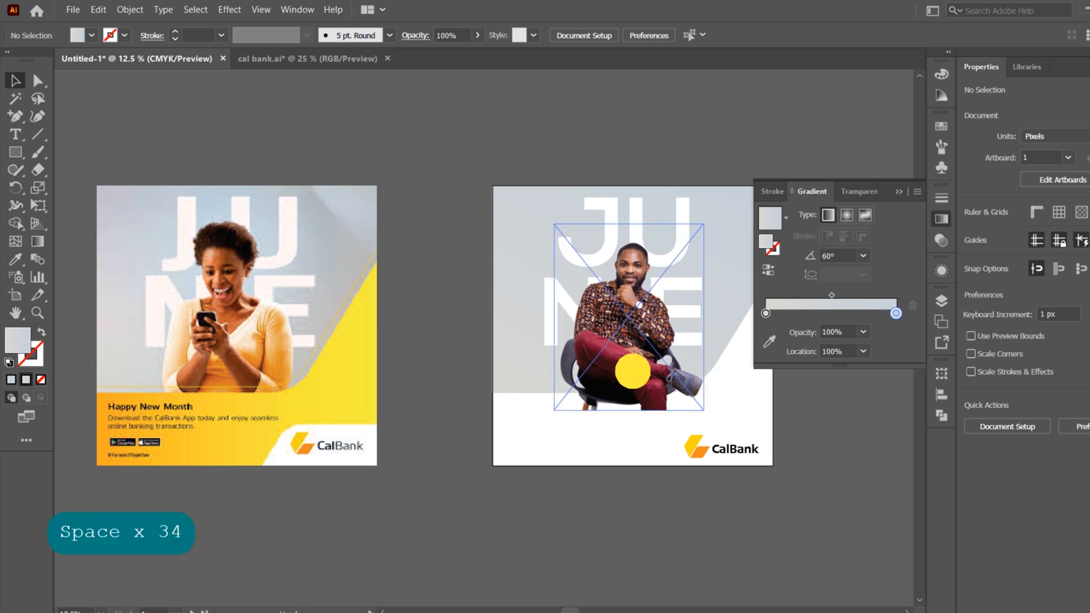
drag(628, 370, 476, 353)
click(414, 284)
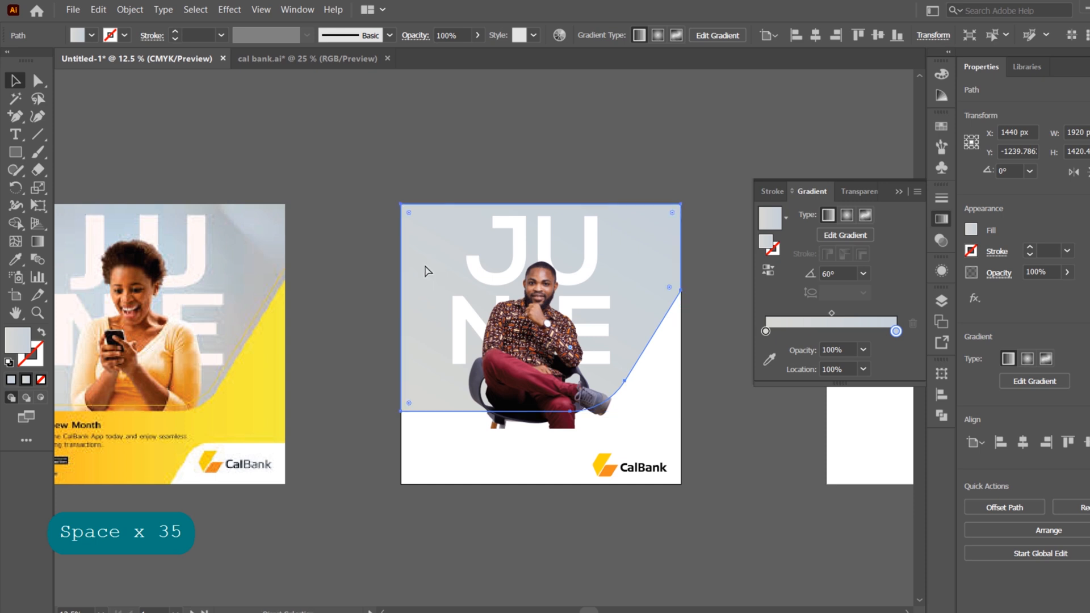
key(ctrl+c)
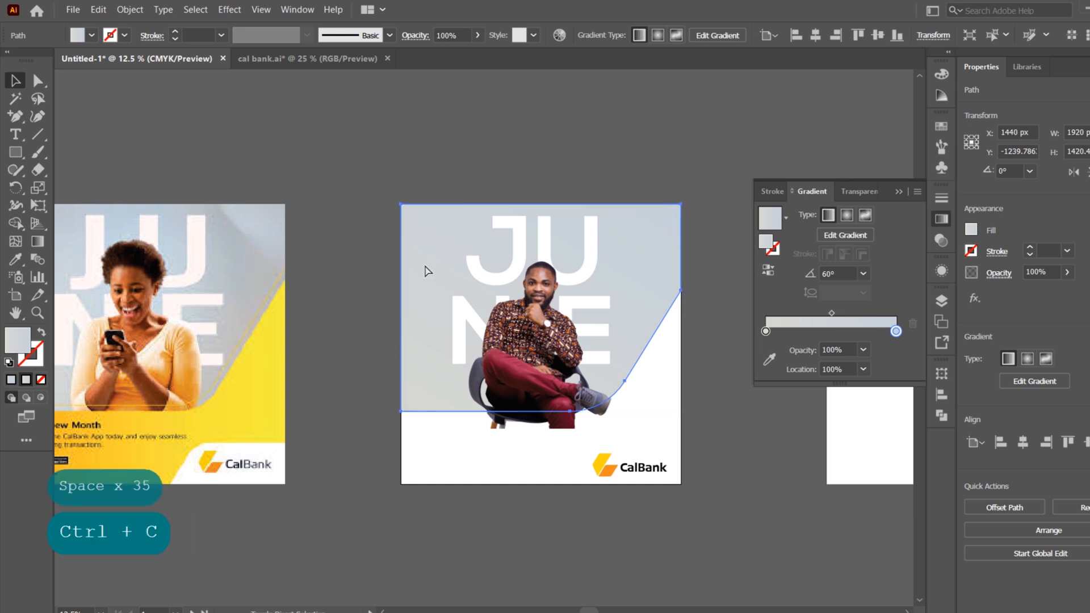
key(shift)
key(ctrl)
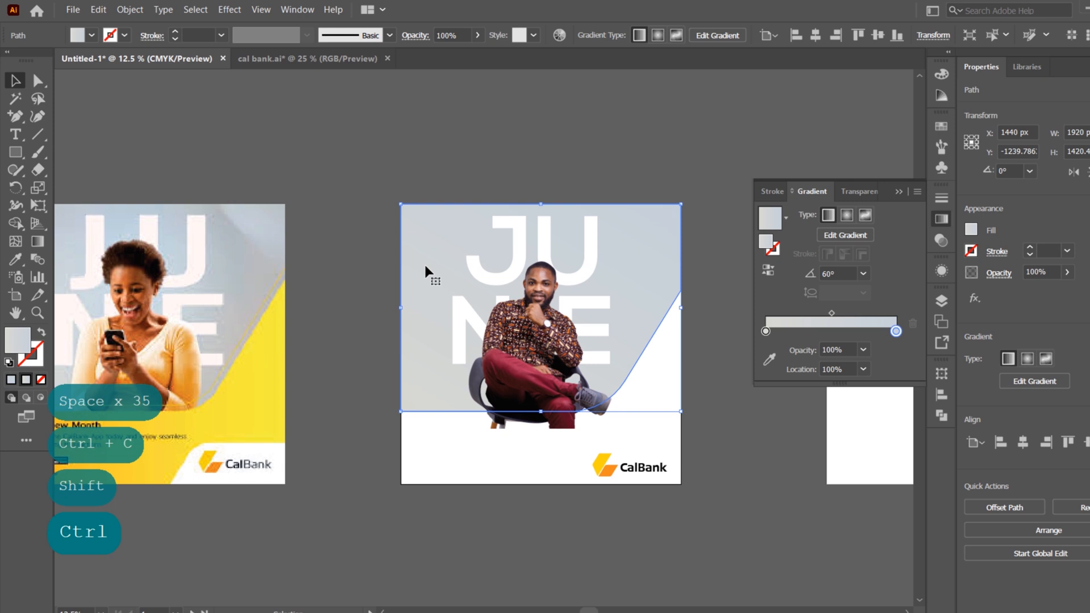
key(ctrl)
key(ctrl+shift+v)
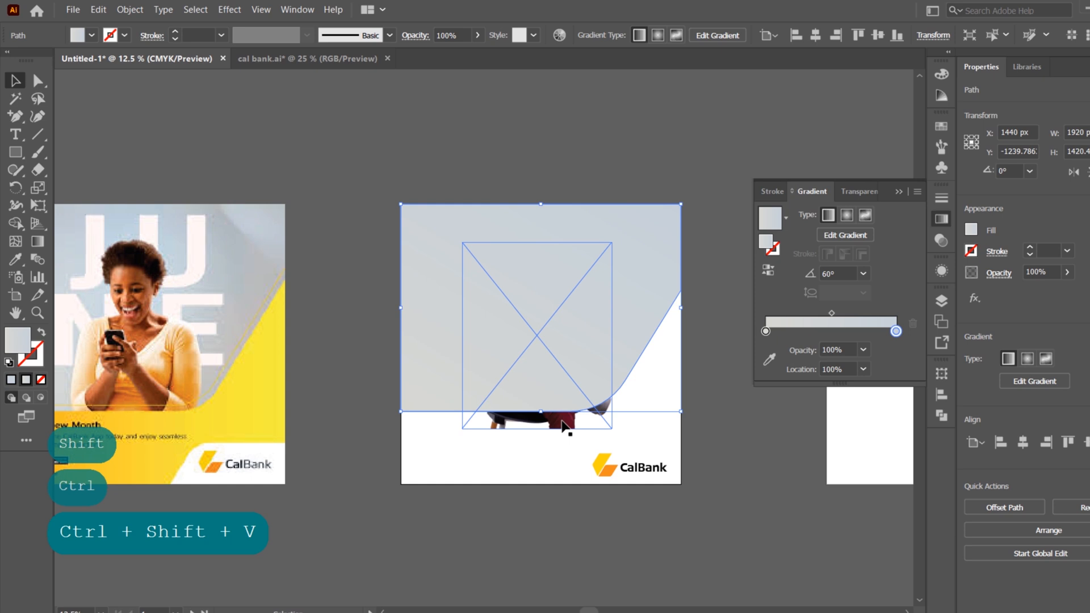
Step: Clip the man's photo with the duplicated frame shape using a clipping mask
key(shift)
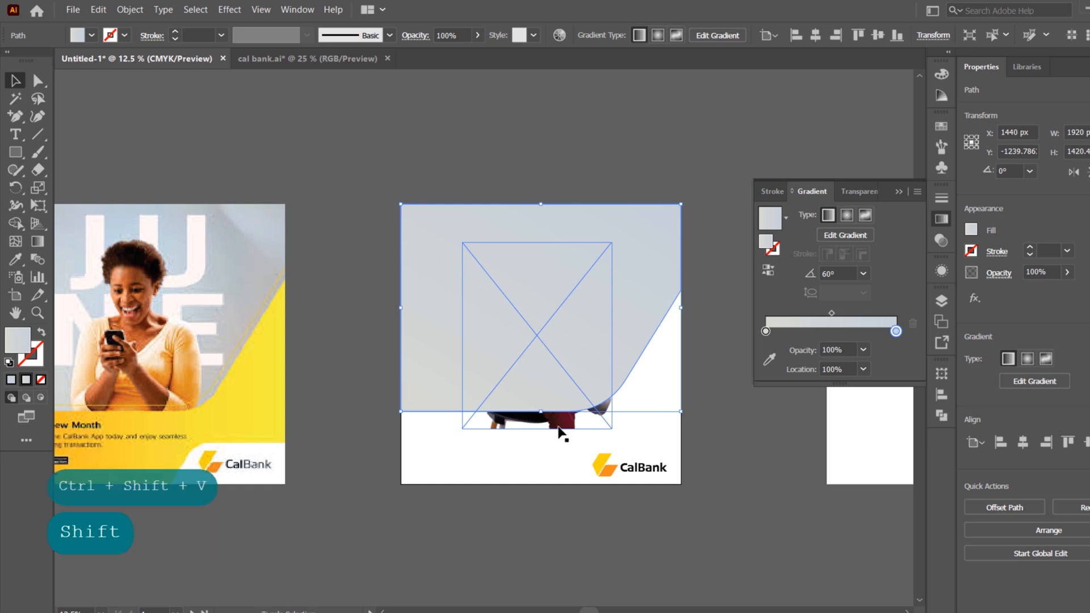
shift+click(559, 430)
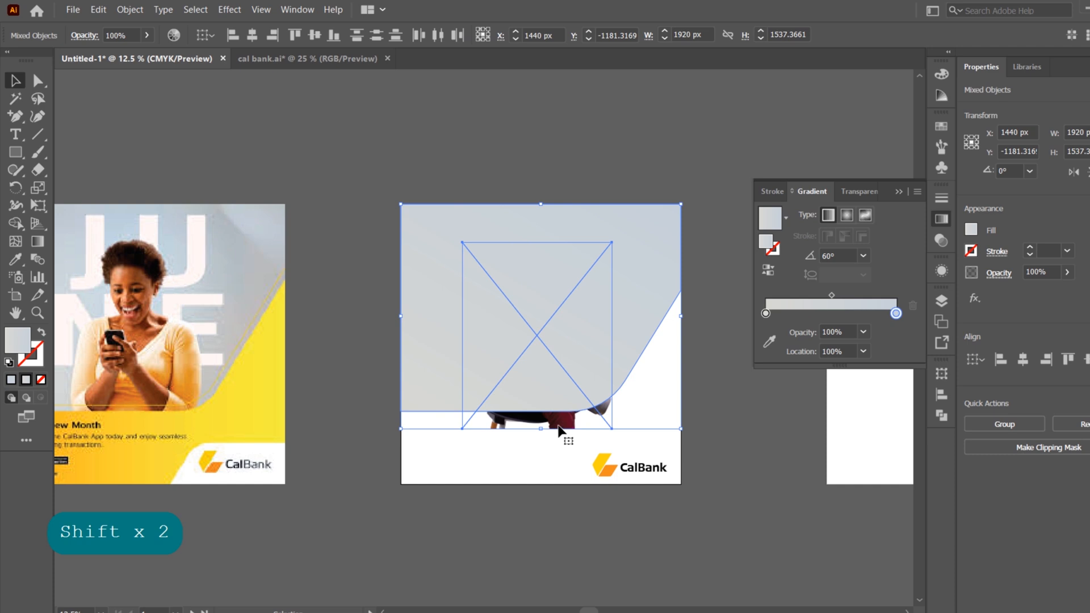
key(ctrl+7)
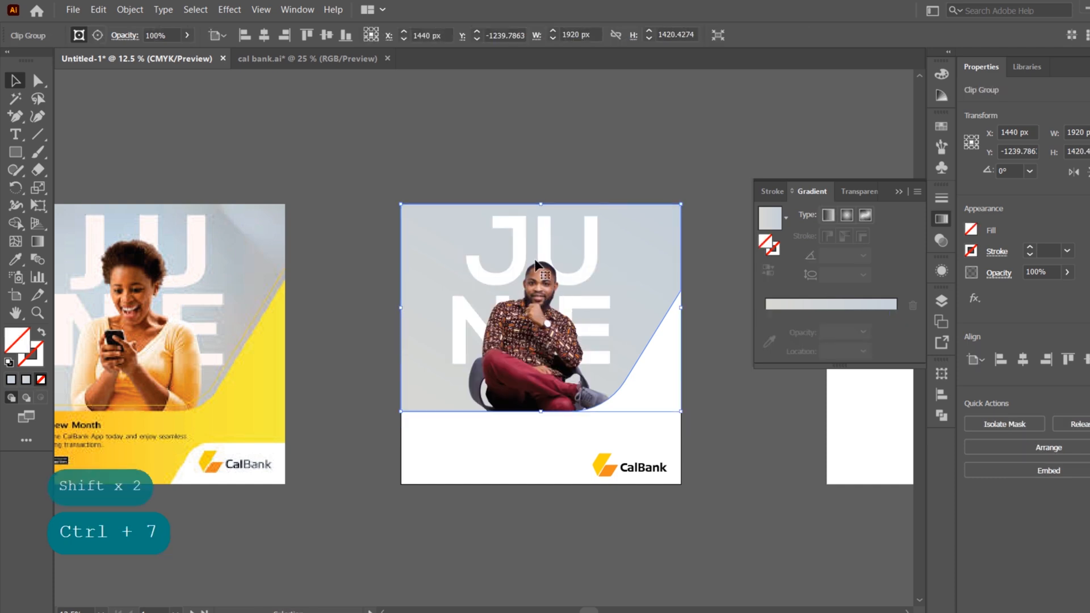
scroll(529, 293, up, 3)
scroll(532, 297, down, 3)
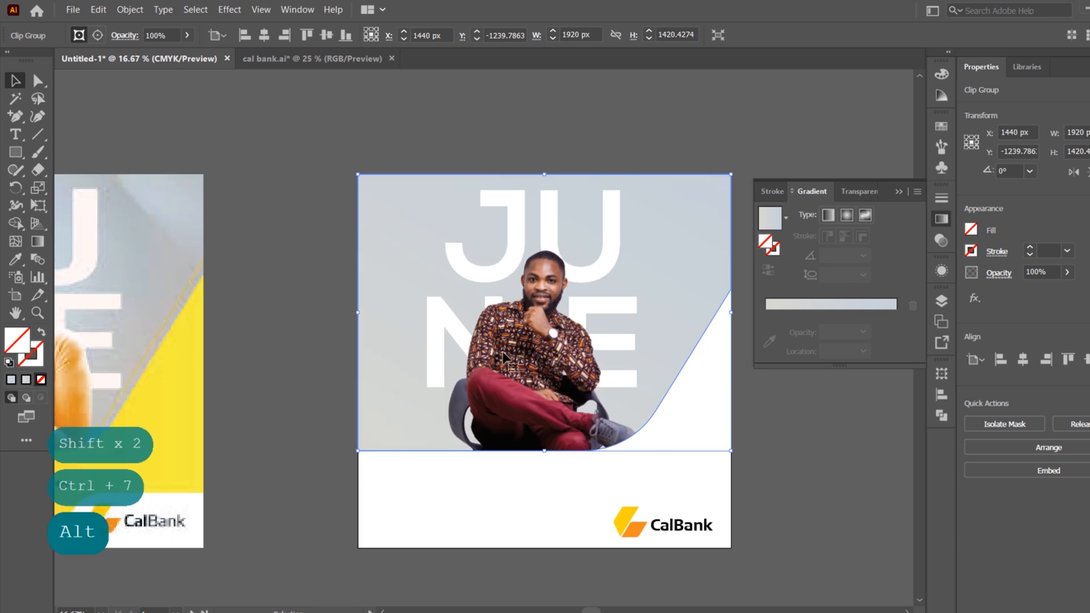
scroll(514, 268, down, 1)
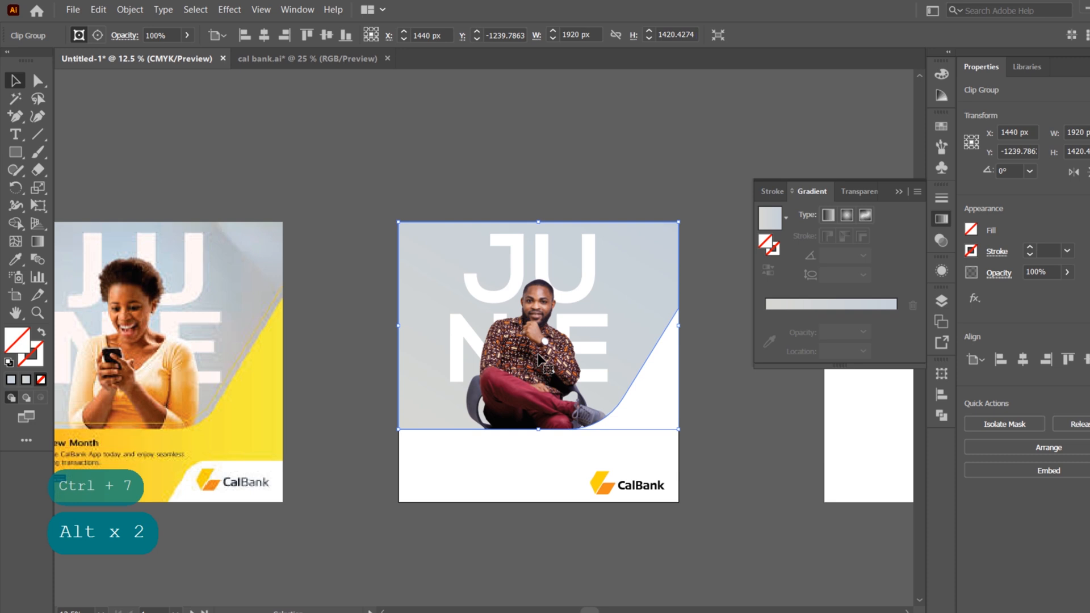
Step: Move the reference image closer to the artboard's left edge for side-by-side comparison
drag(500, 370, 499, 323)
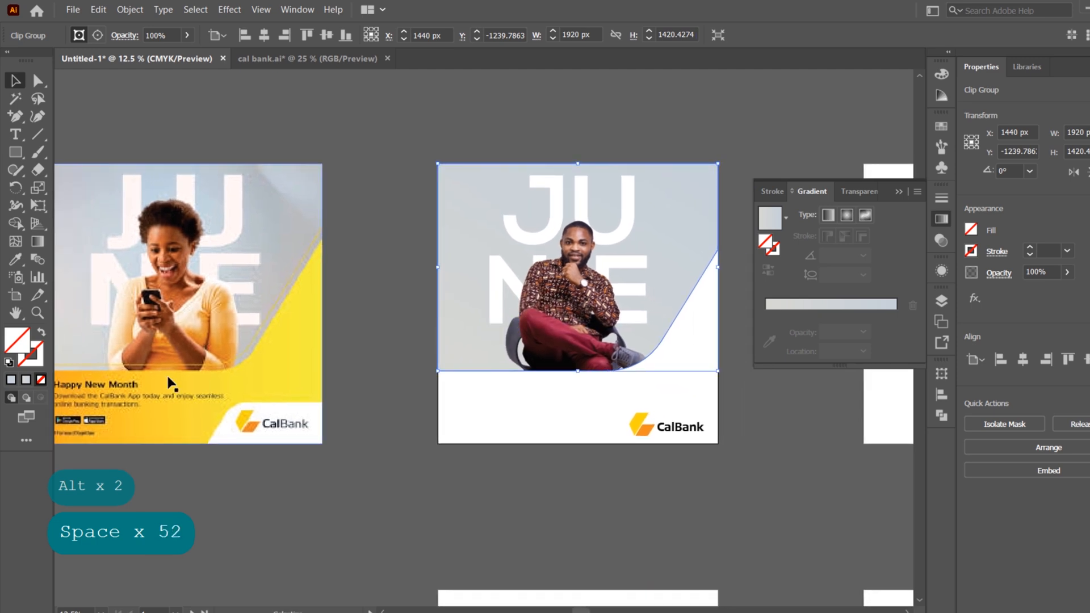
drag(132, 378, 181, 378)
drag(291, 365, 374, 340)
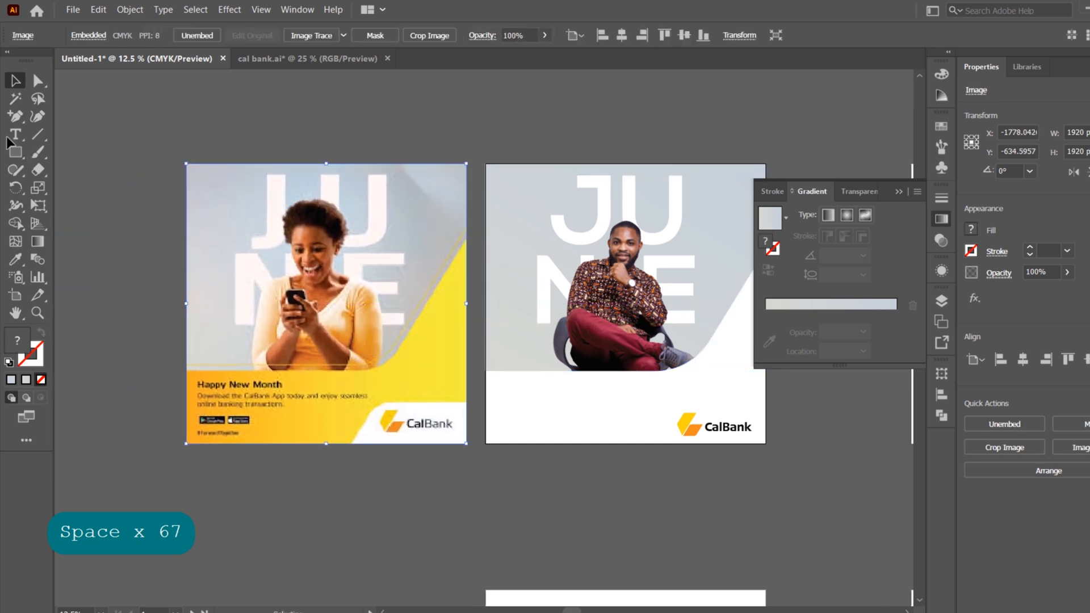
Step: Draw a 1920 × 1920 px rectangle covering the artboard and apply the current linear gradient as its fill
click(470, 185)
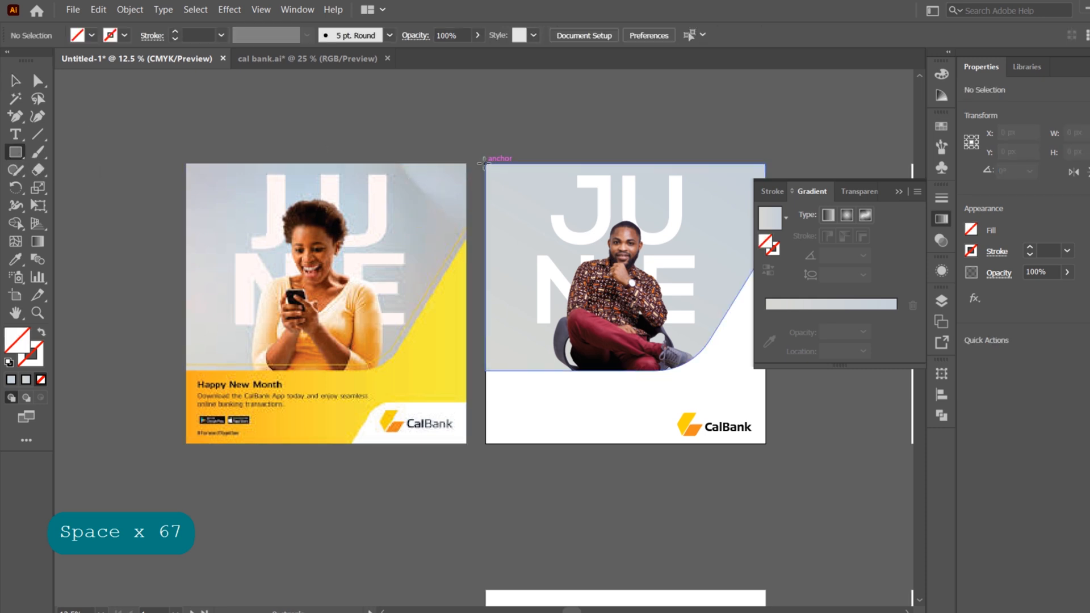
drag(484, 164, 767, 443)
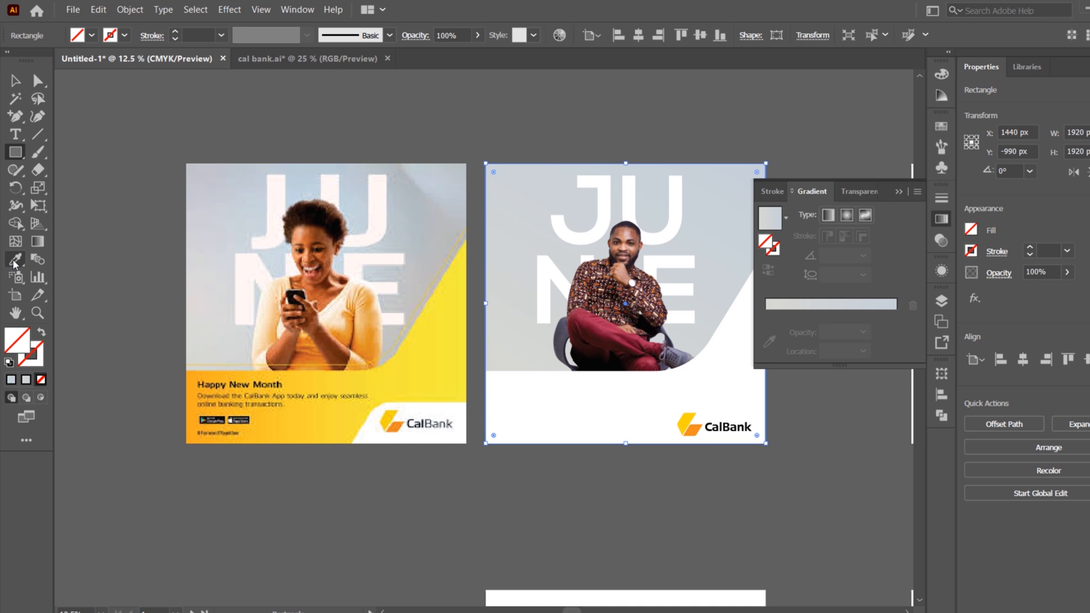
click(25, 380)
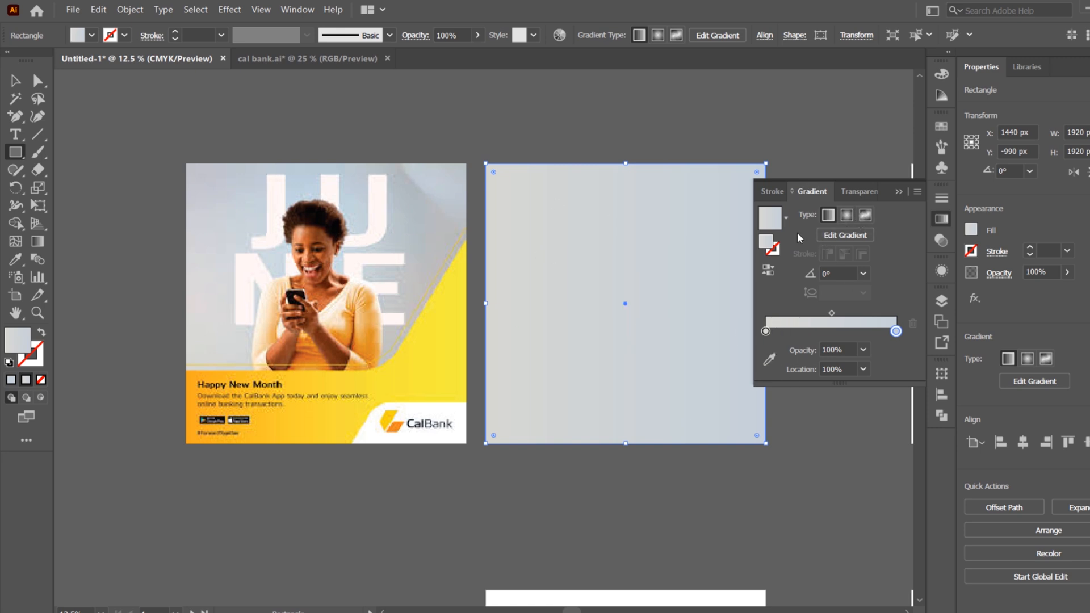
Step: Recolor the rectangle's gradient with colors sampled from the reference, orange for the starting stop and yellow for the ending stop
click(769, 360)
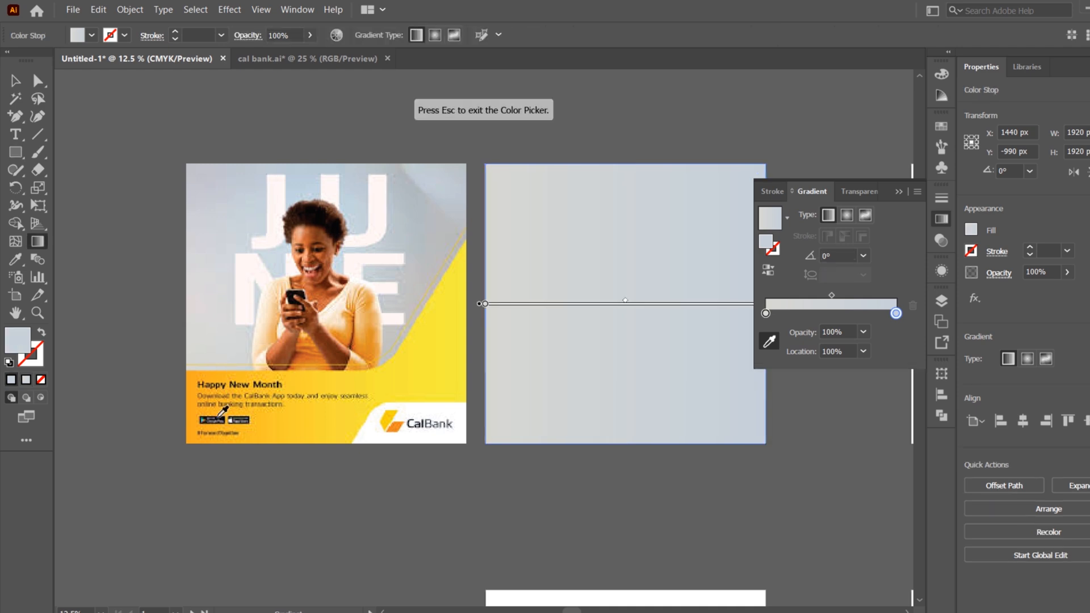
click(193, 427)
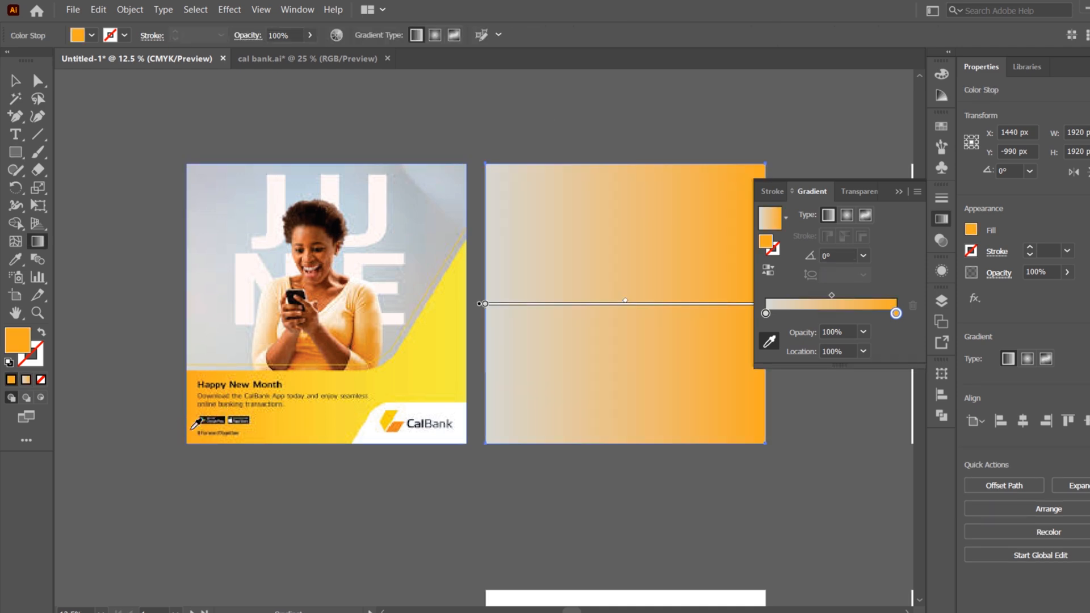
click(461, 258)
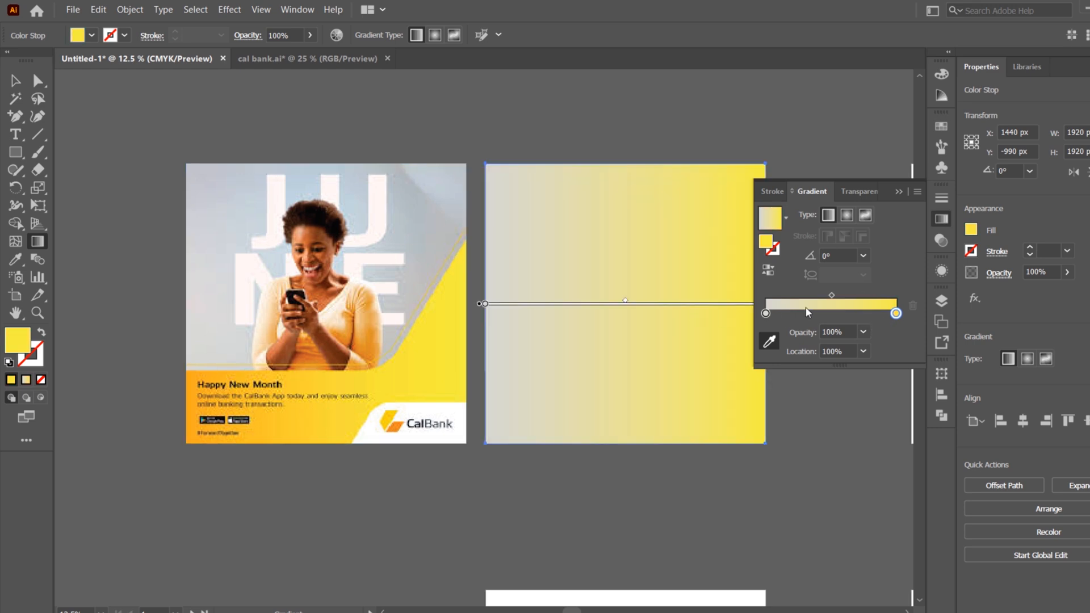
click(765, 314)
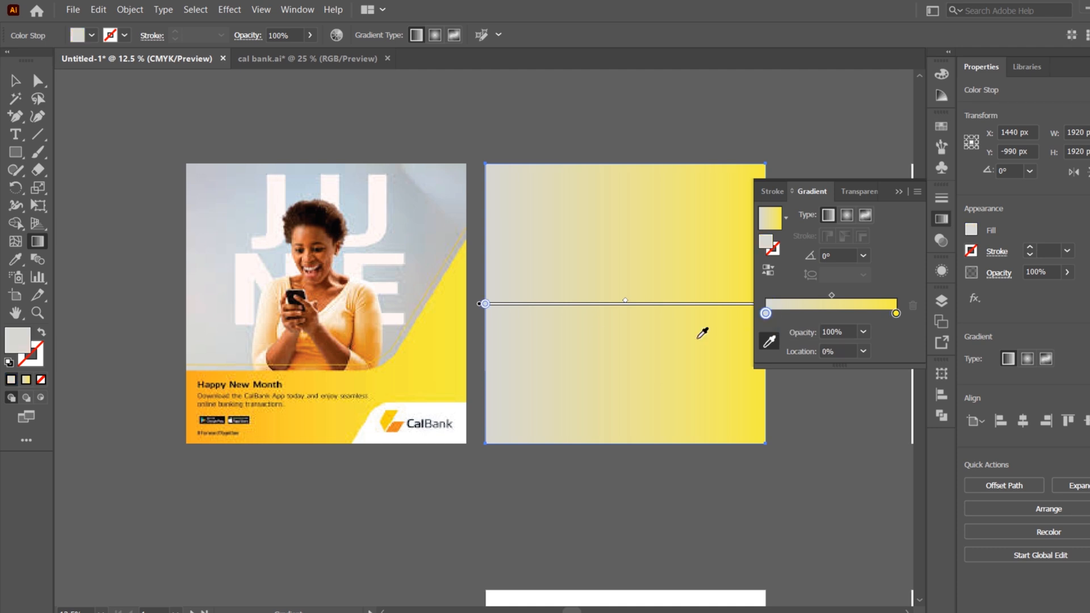
click(191, 421)
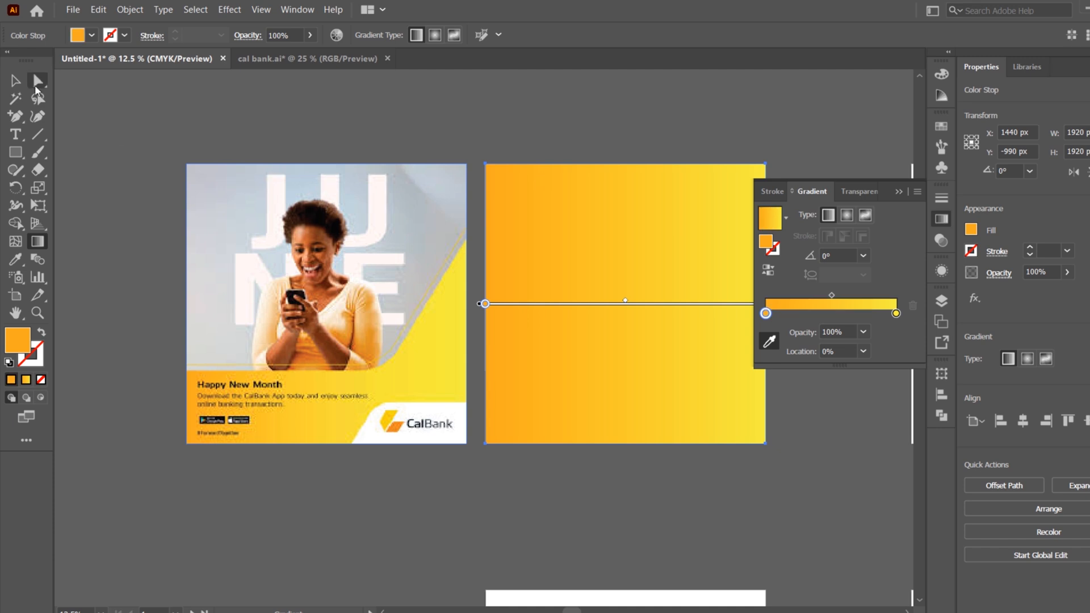
Step: Set the rectangle's orange-to-yellow gradient angle to 30°
click(15, 81)
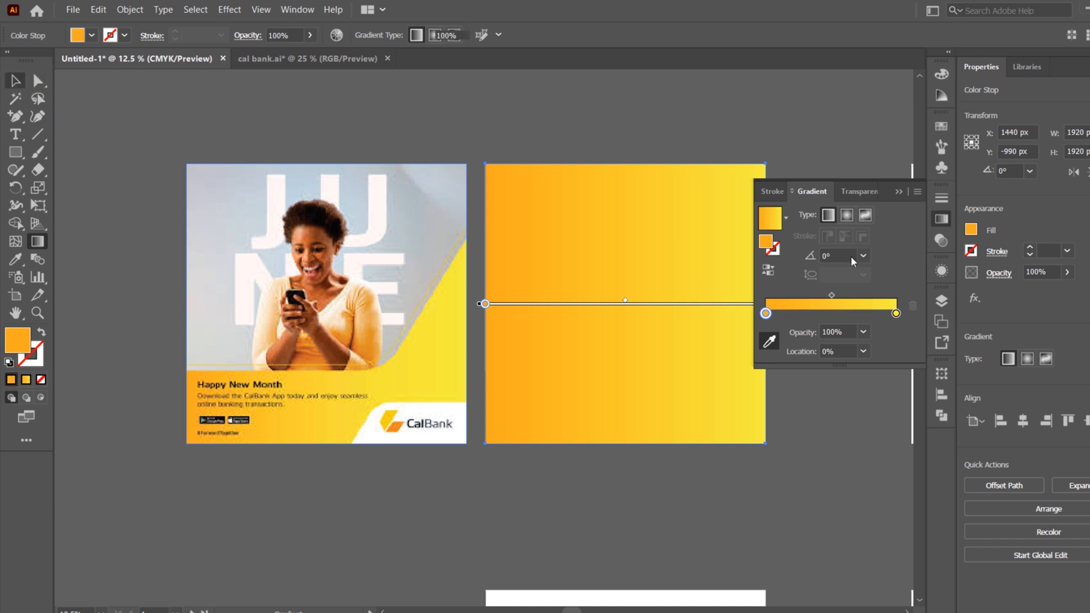
click(864, 274)
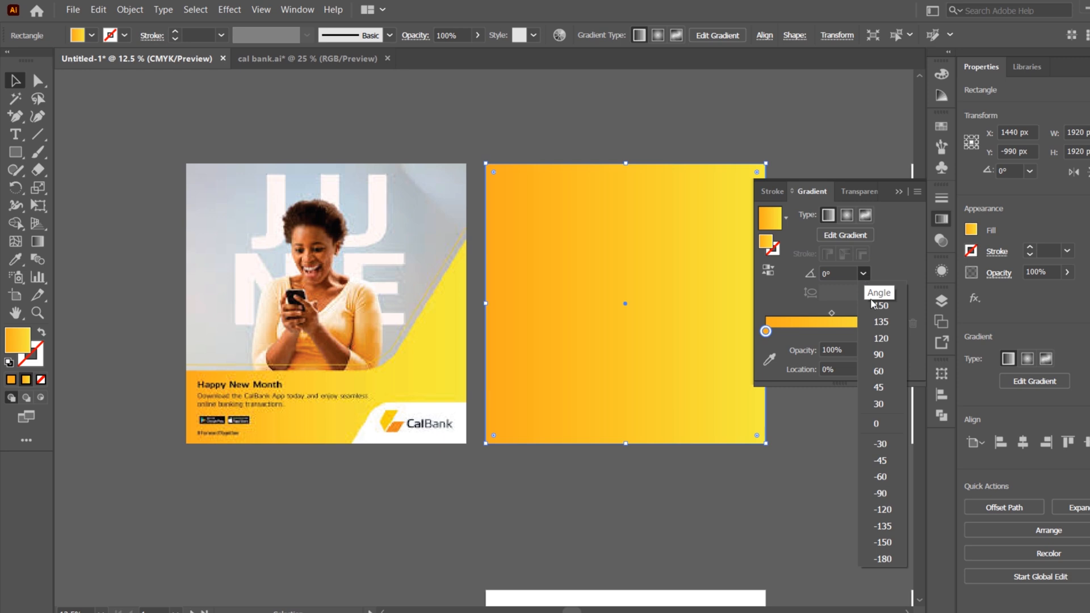
click(878, 403)
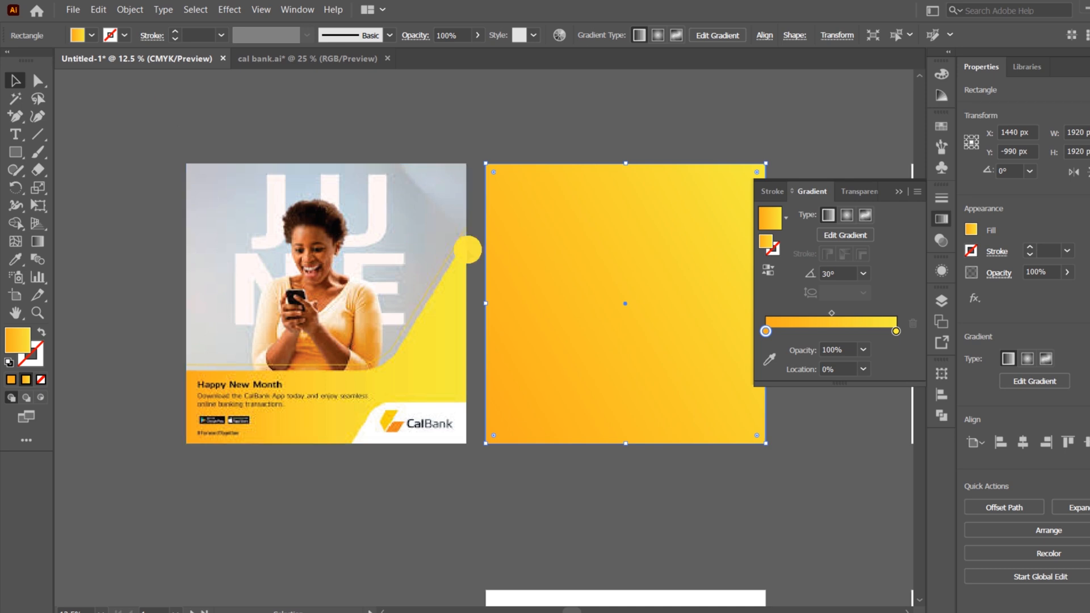
Step: Send the orange-to-yellow gradient rectangle behind all the other flyer artwork
click(566, 387)
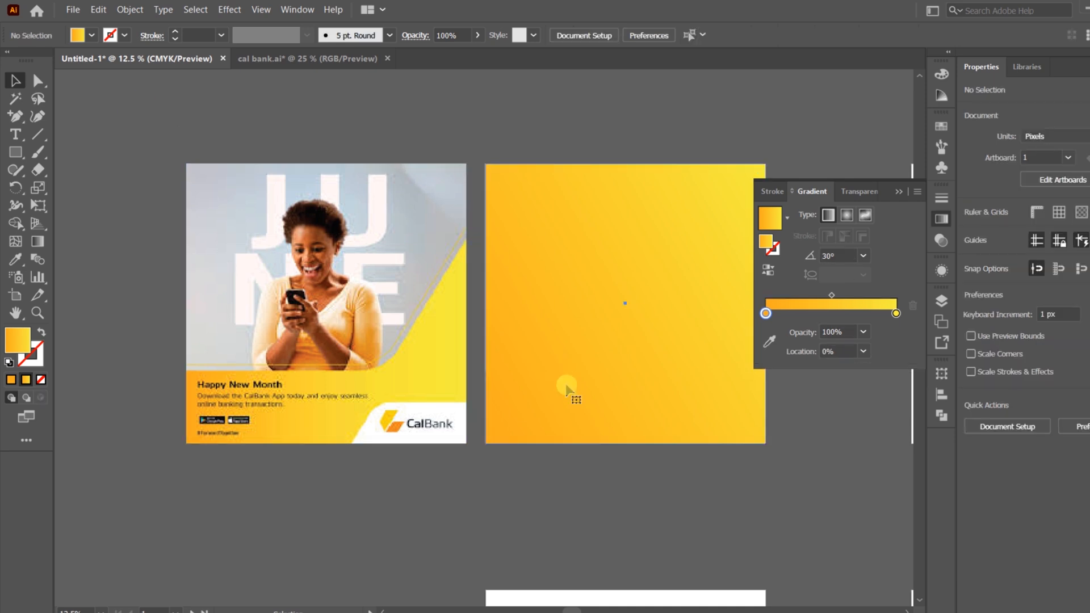
right_click(566, 383)
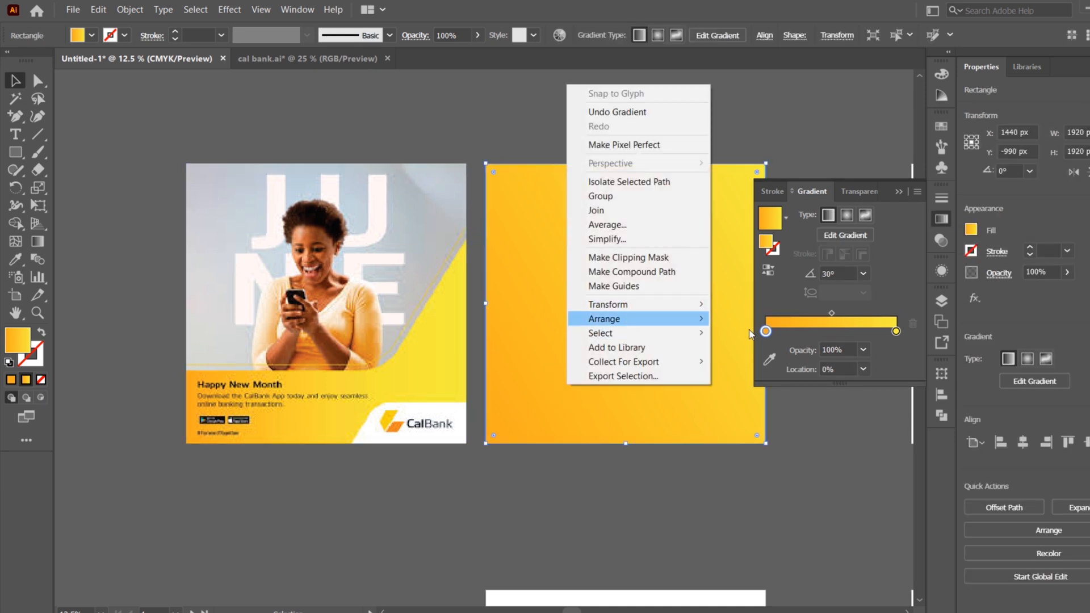
mouse_move(629, 318)
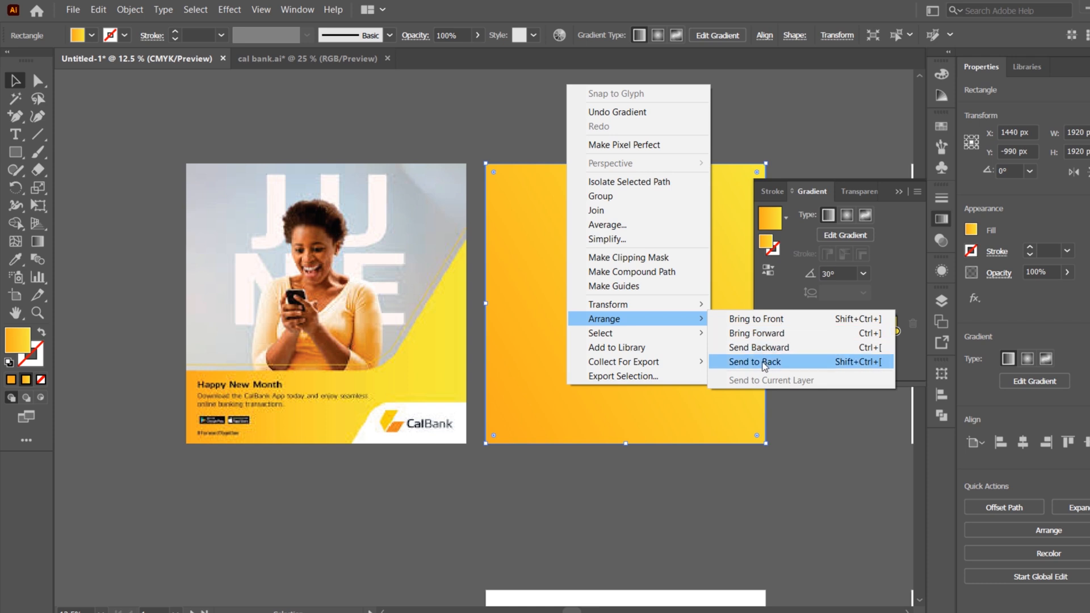
click(765, 365)
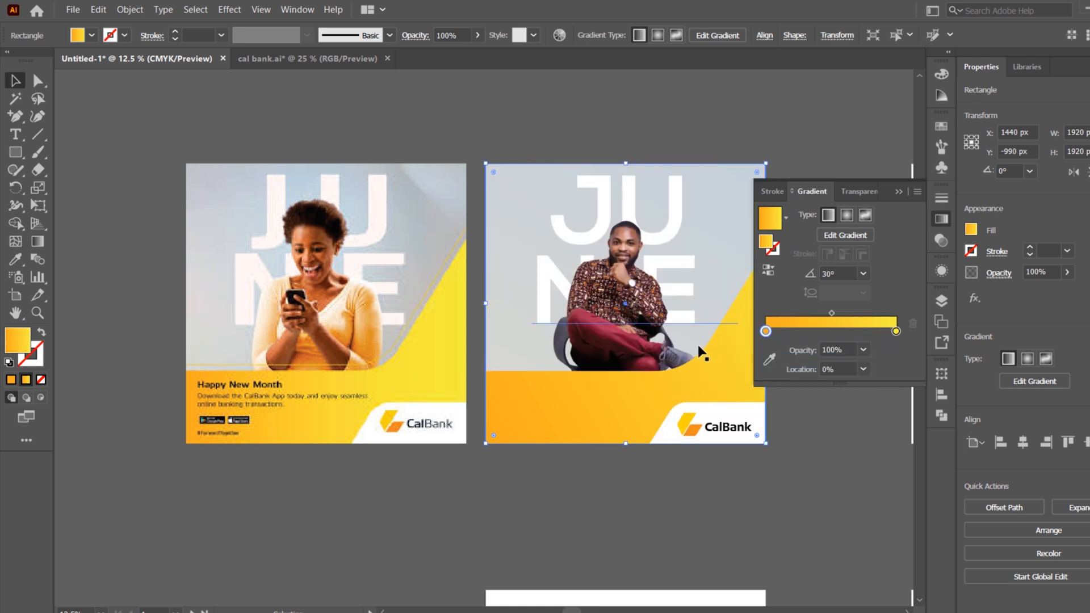
key(space)
drag(657, 348, 601, 340)
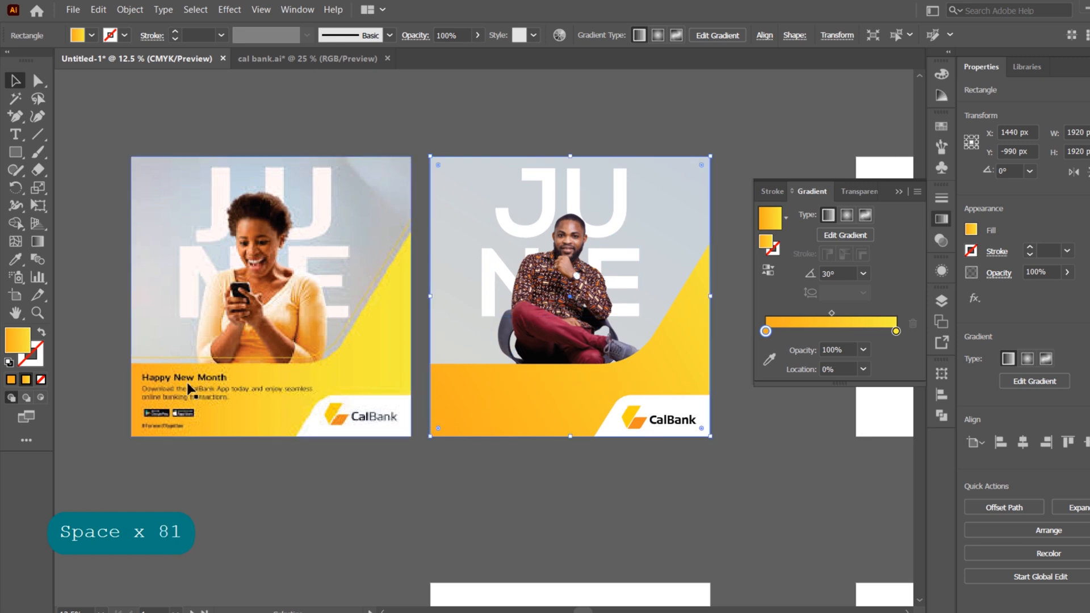
click(396, 498)
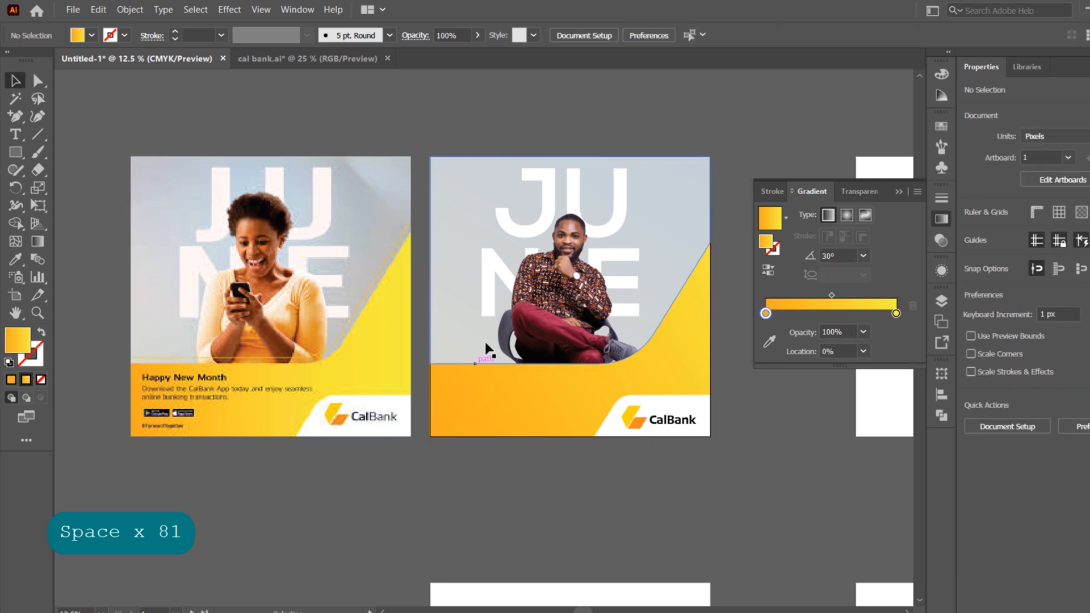
Step: Duplicate the grey curved background panel in place, stacked in front of the man's photo and the JUNE lettering
drag(288, 358, 373, 379)
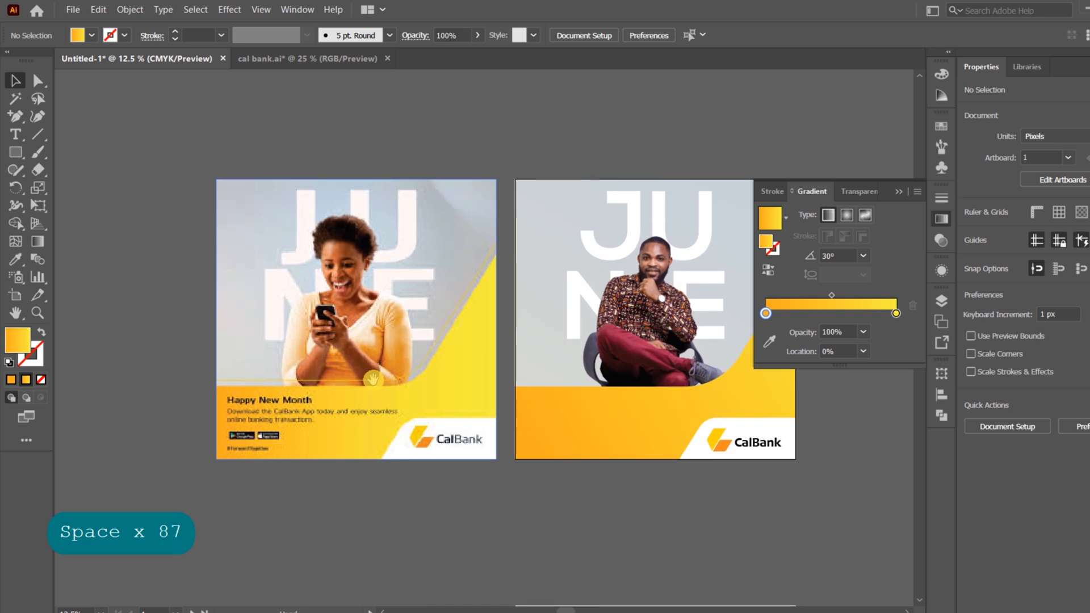
scroll(302, 397, up, 3)
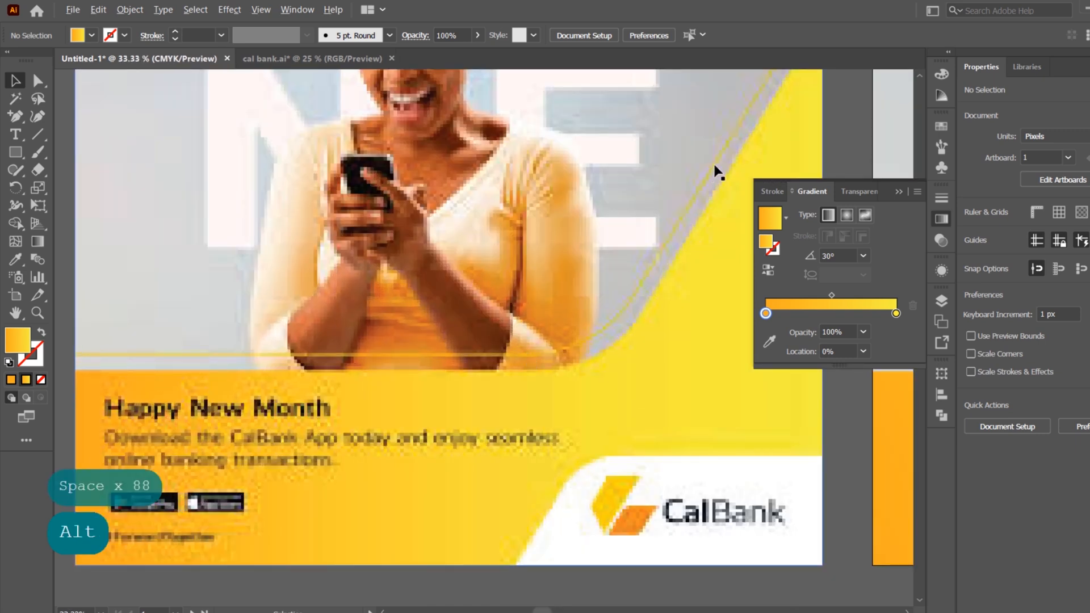
scroll(716, 170, down, 2)
drag(651, 203, 167, 334)
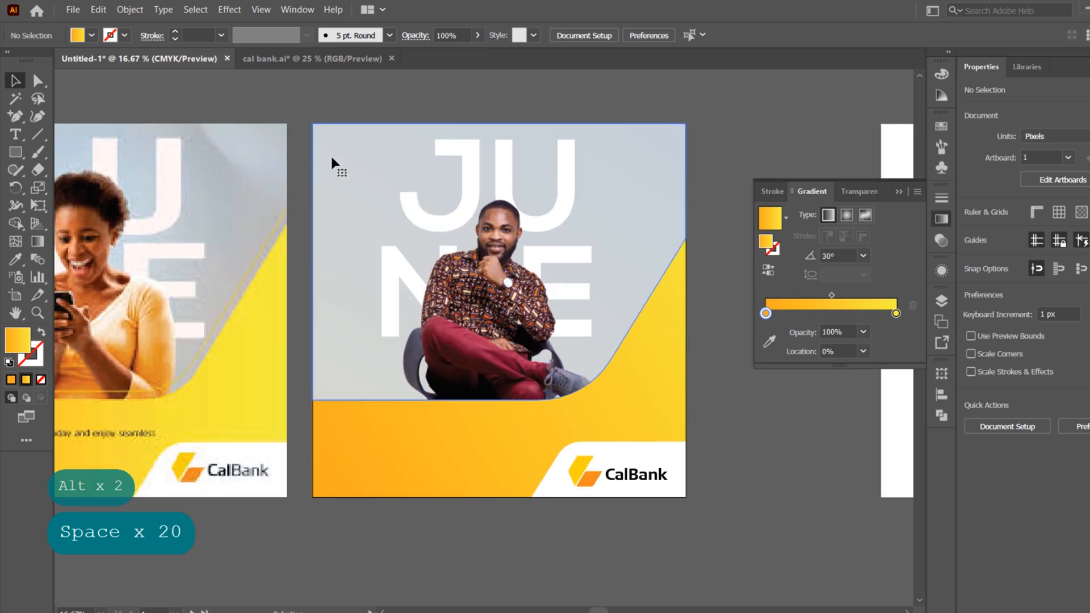
click(339, 128)
click(339, 108)
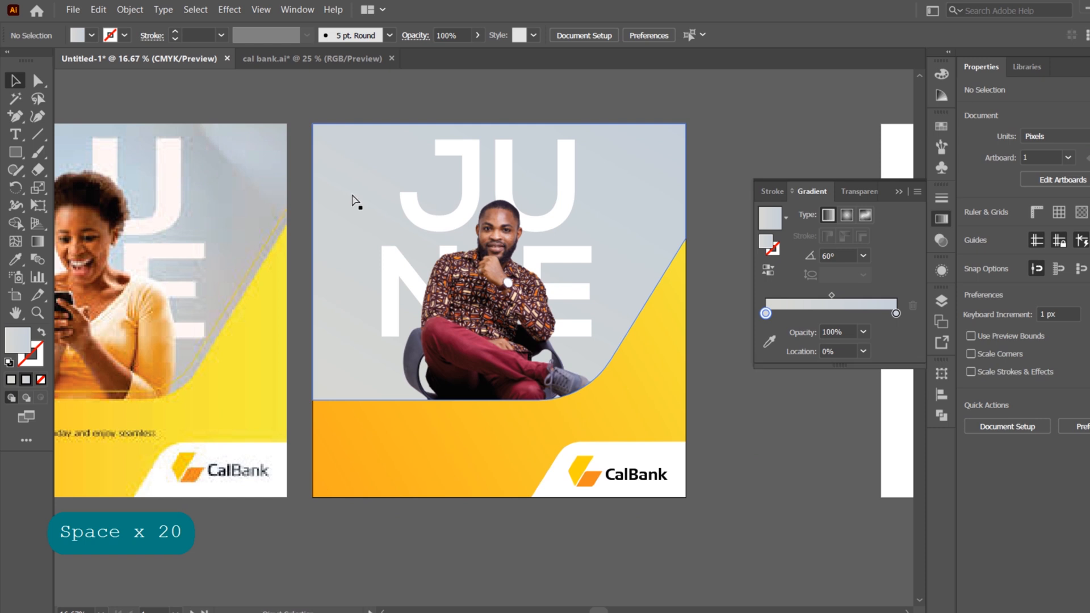
key(ctrl+shift+v)
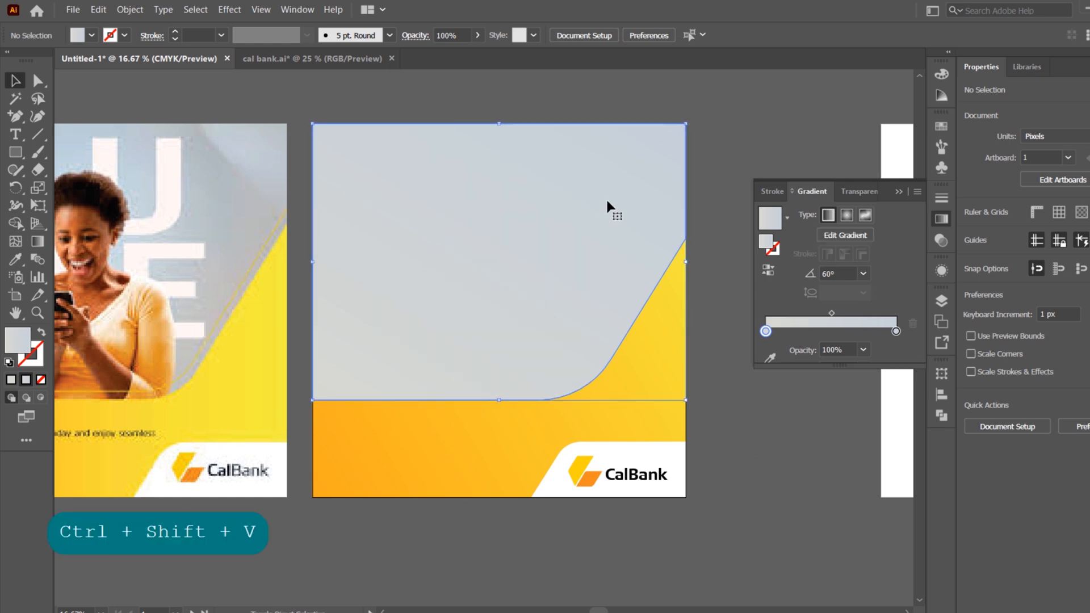
click(607, 210)
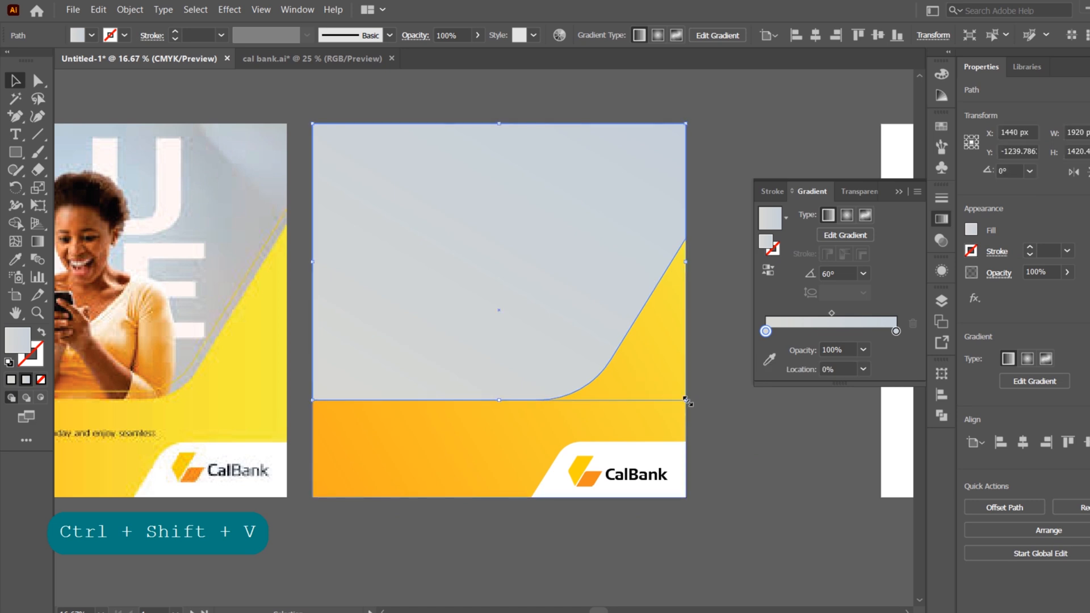
Step: Sample the background's orange-to-yellow gradient onto the duplicated panel, and swap it to the stroke so the shape has no fill
key(space)
drag(348, 378, 503, 366)
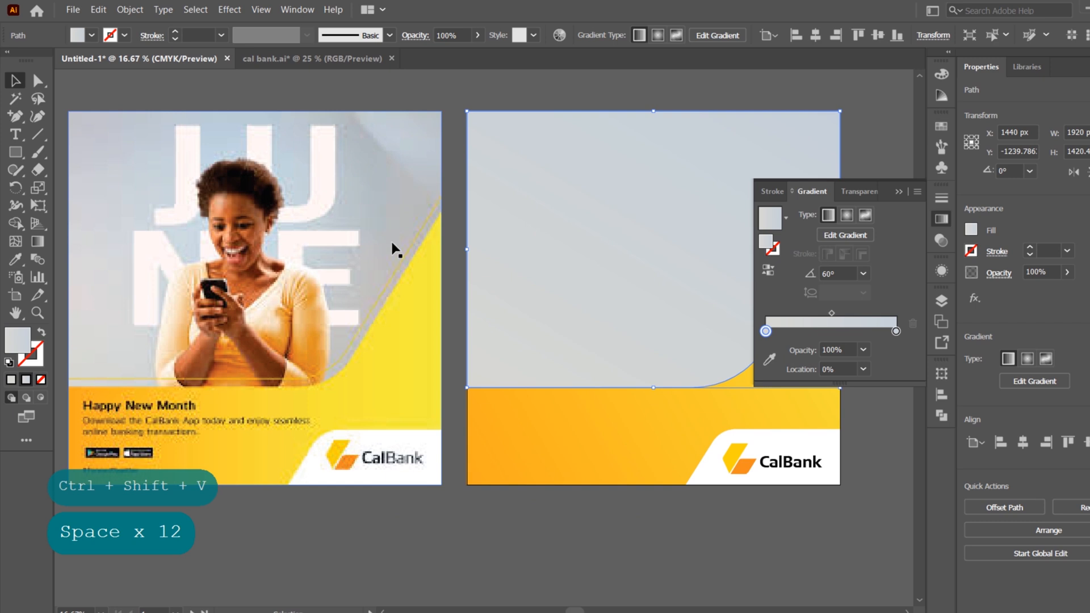
click(14, 259)
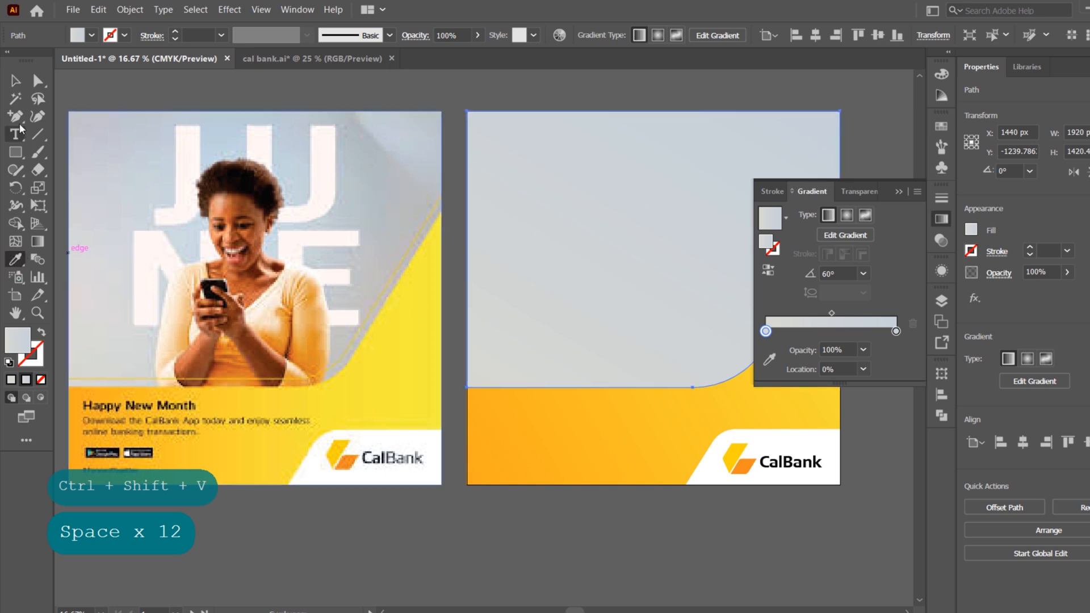
click(15, 81)
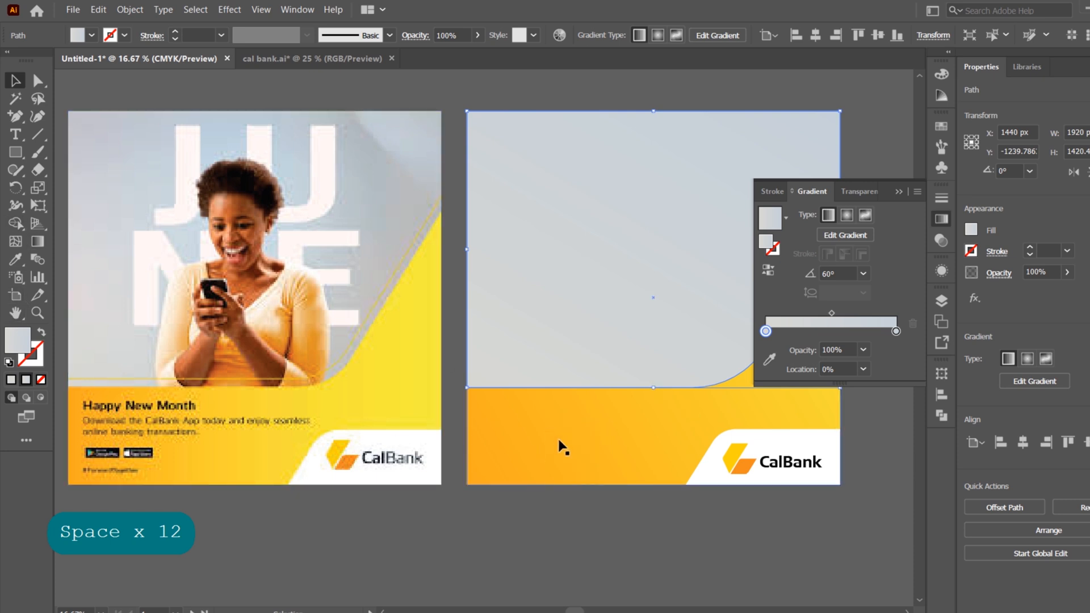
click(15, 260)
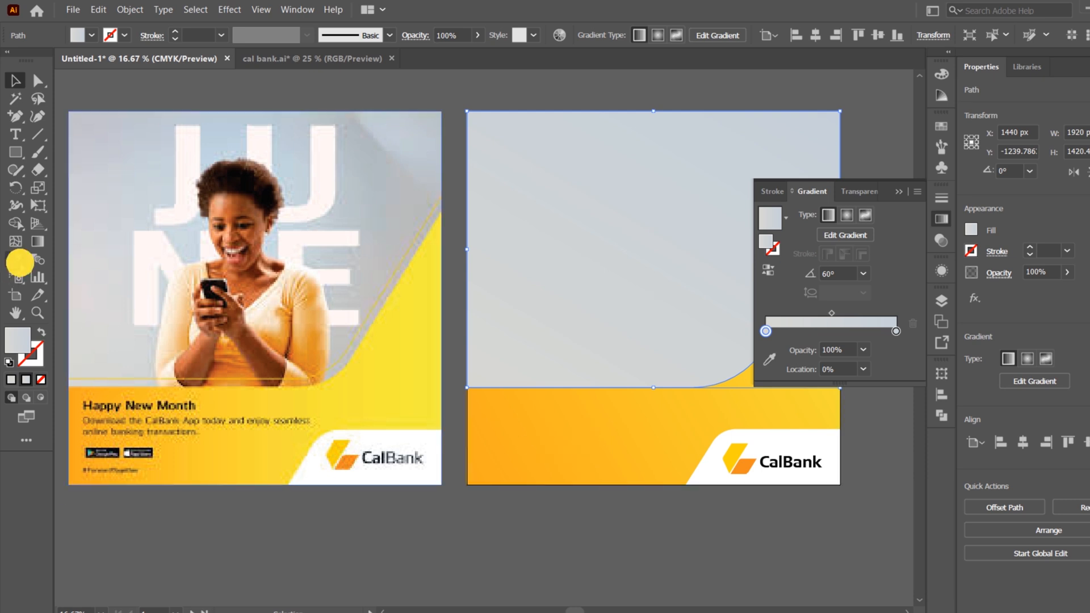
click(550, 428)
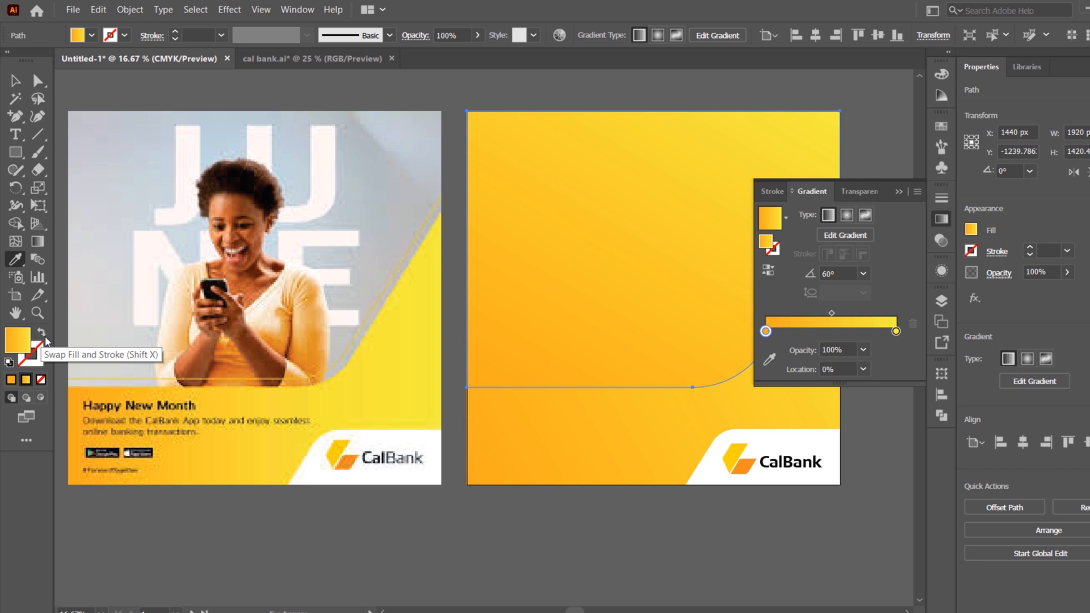
click(42, 334)
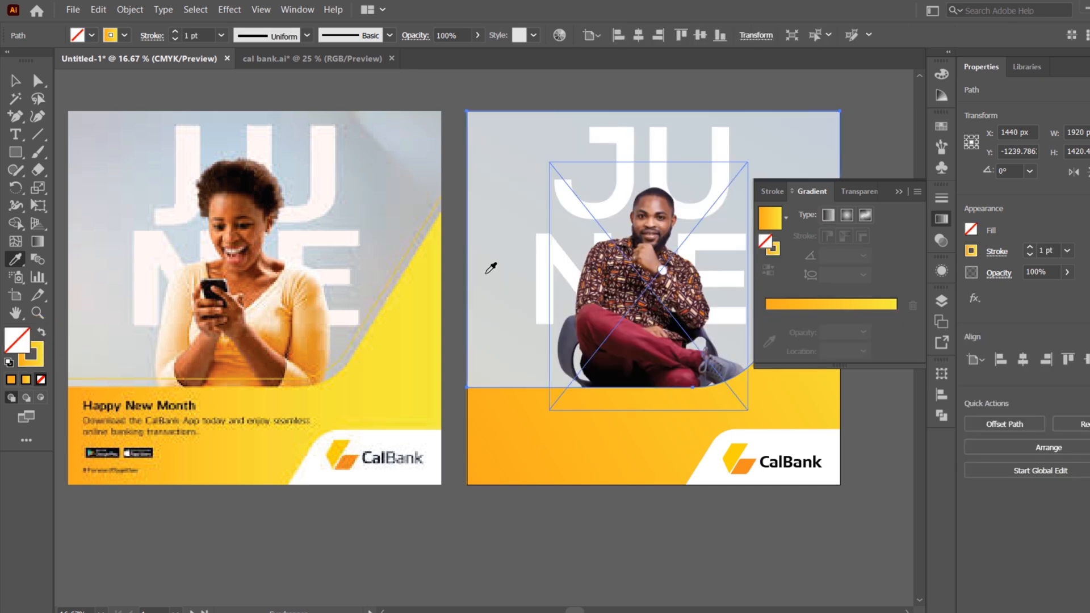
click(15, 81)
Step: Enlarge the outline to about 2115 × 1564 px, with its lower edge slightly above the grey panel's bottom edge
key(space)
drag(603, 181, 454, 218)
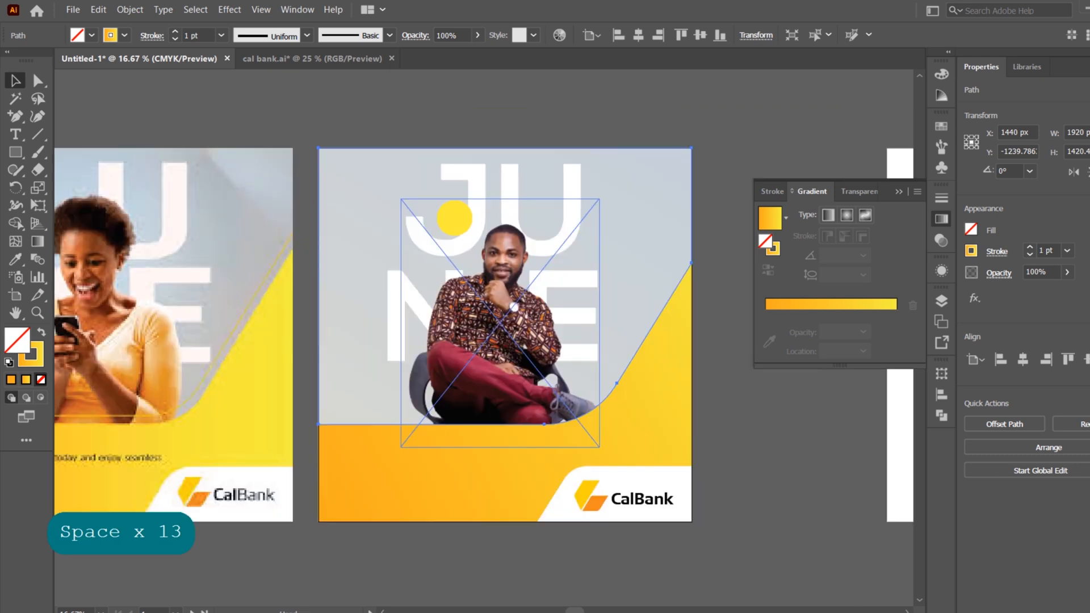
drag(668, 192, 596, 207)
mouse_move(620, 161)
mouse_down()
mouse_move(640, 142)
mouse_move(623, 161)
mouse_move(611, 155)
mouse_move(620, 161)
mouse_up()
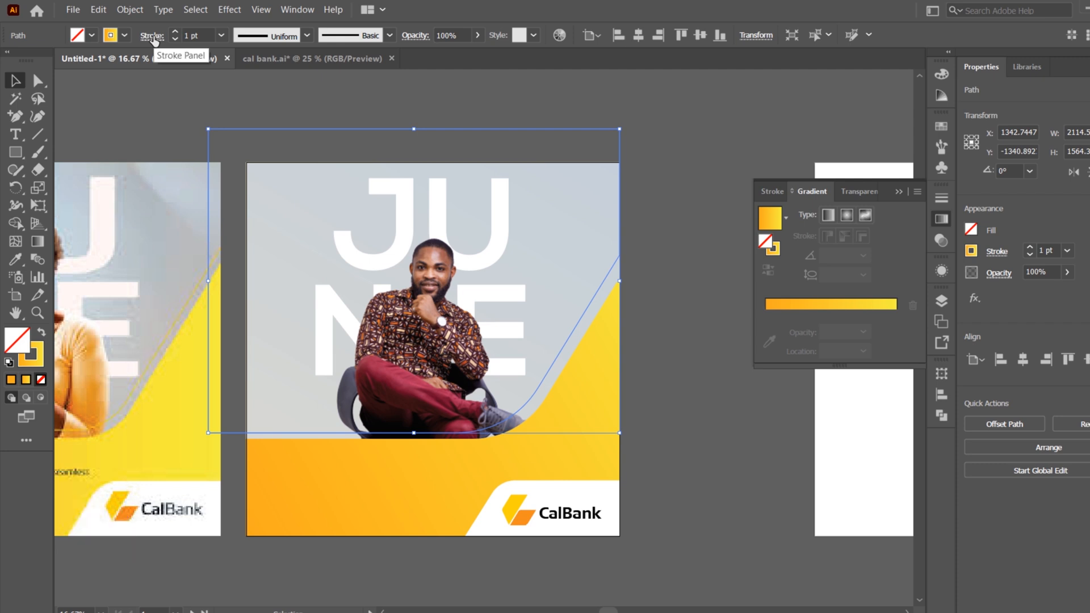
Step: Set the curved outline's stroke weight to 10 pt and deselect it
click(176, 31)
click(176, 32)
click(176, 33)
click(176, 33)
click(176, 32)
click(176, 32)
click(176, 33)
click(176, 32)
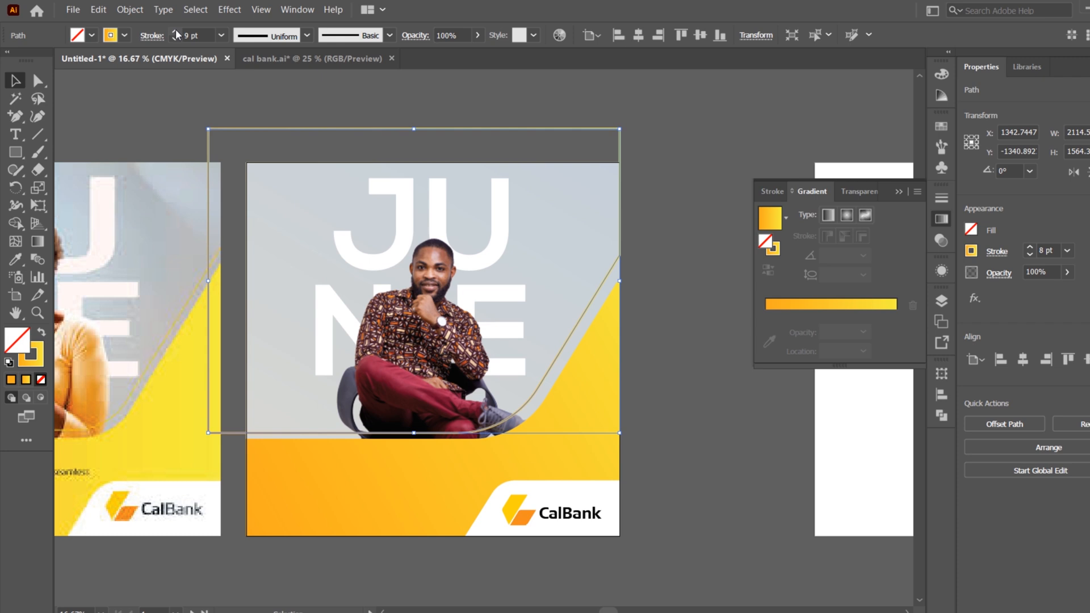
click(176, 32)
click(181, 115)
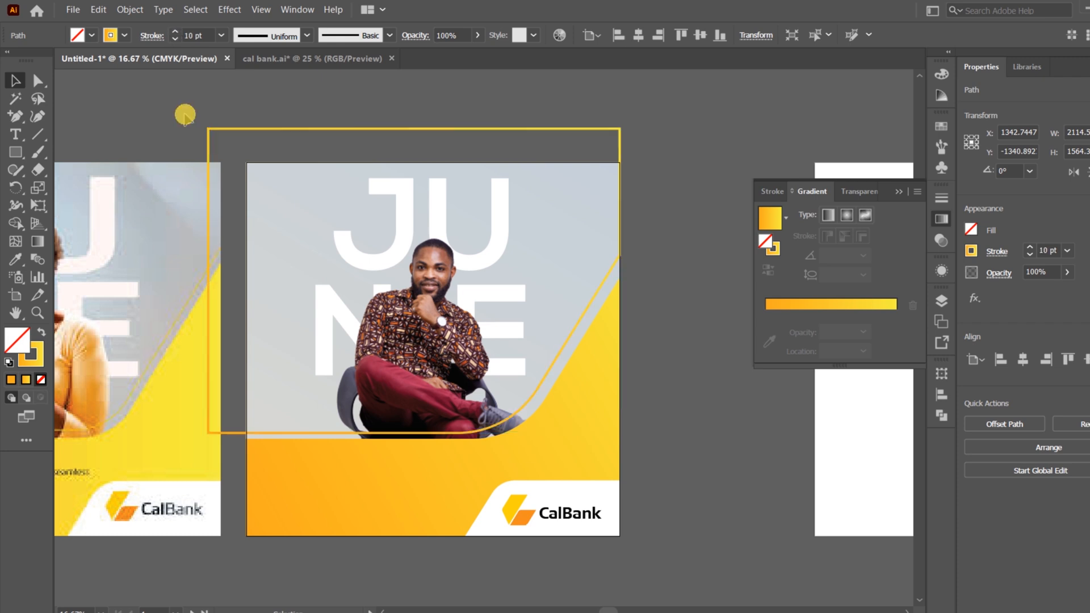
Step: Move the curved outline horizontally about 24 px to the right, closer to the grey panel's slanted edge
key(space)
drag(448, 430, 506, 387)
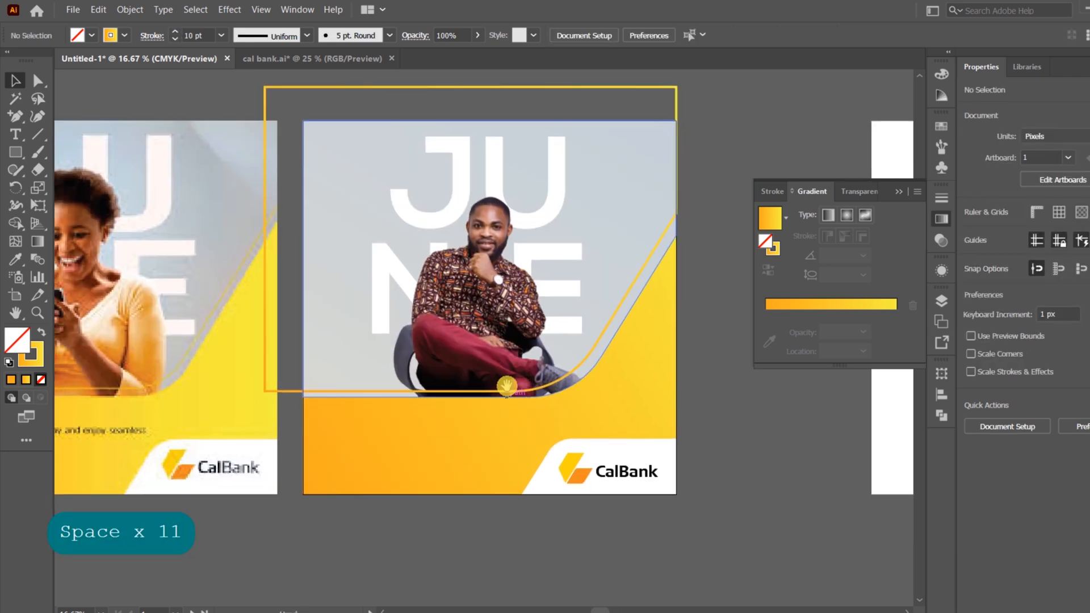
scroll(568, 372, up, 1)
key(space)
drag(625, 330, 565, 334)
key(space)
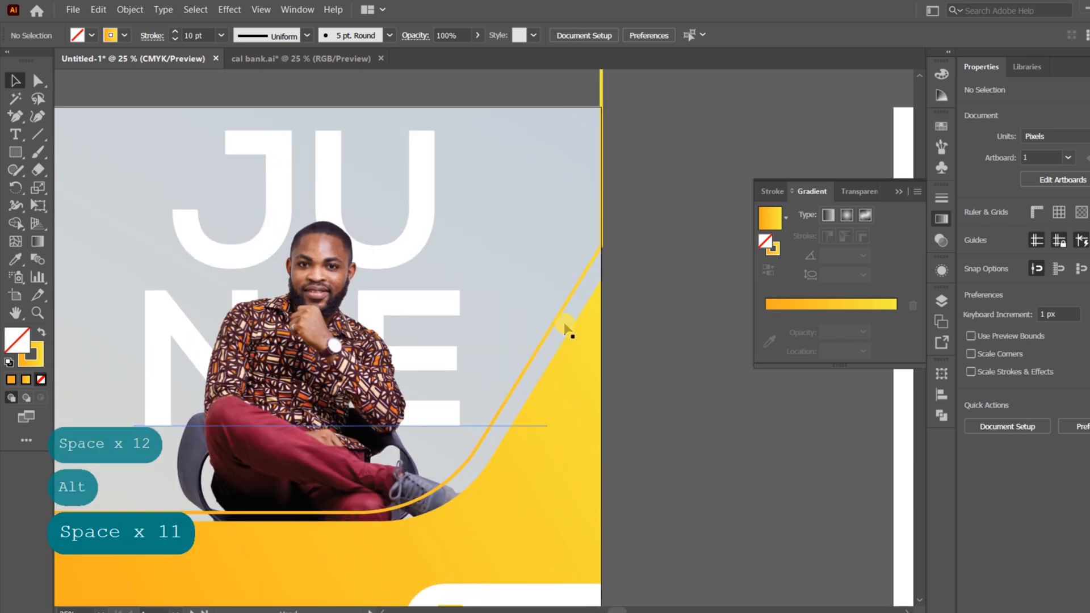
scroll(565, 335, up, 2)
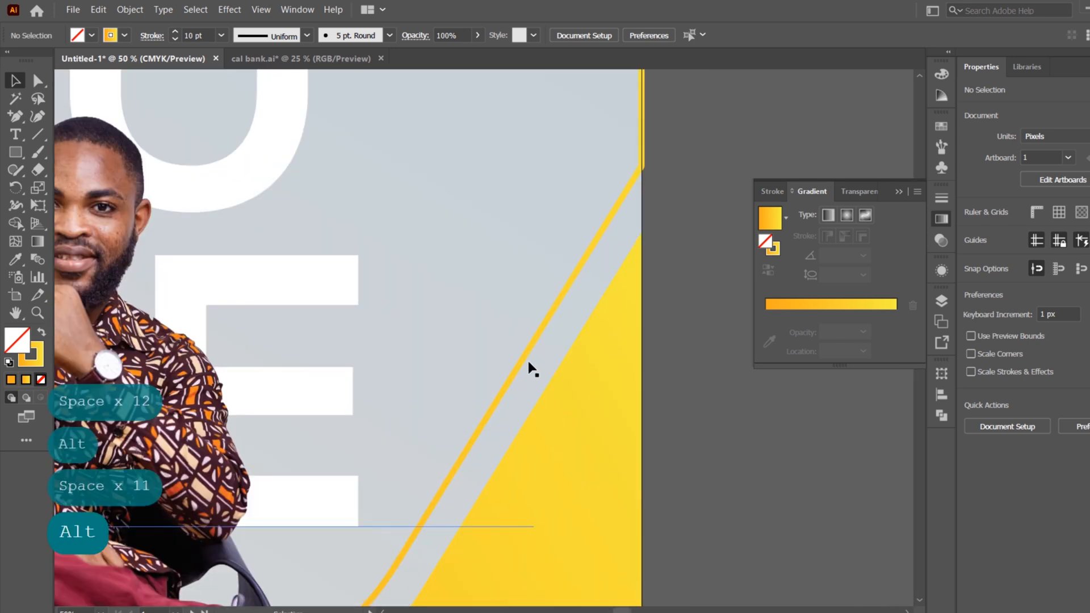
click(523, 359)
drag(537, 358, 538, 361)
Step: Move the outline's two left corner anchors about 156 px inward, keeping its left side just outside the artboard
scroll(537, 356, down, 2)
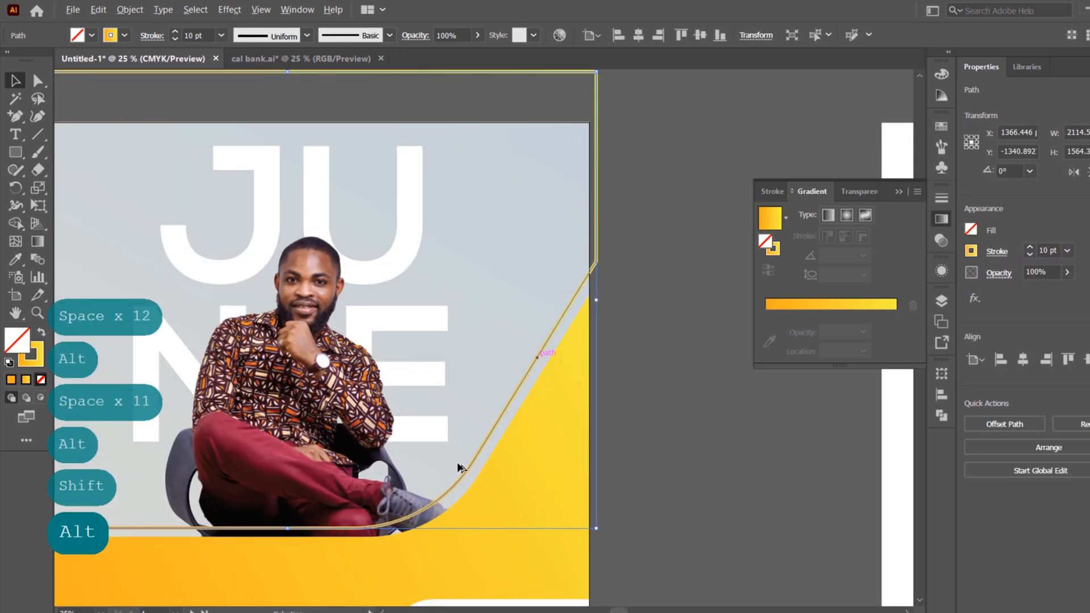
scroll(415, 495, down, 1)
drag(411, 486, 486, 390)
drag(326, 395, 440, 407)
drag(400, 460, 426, 453)
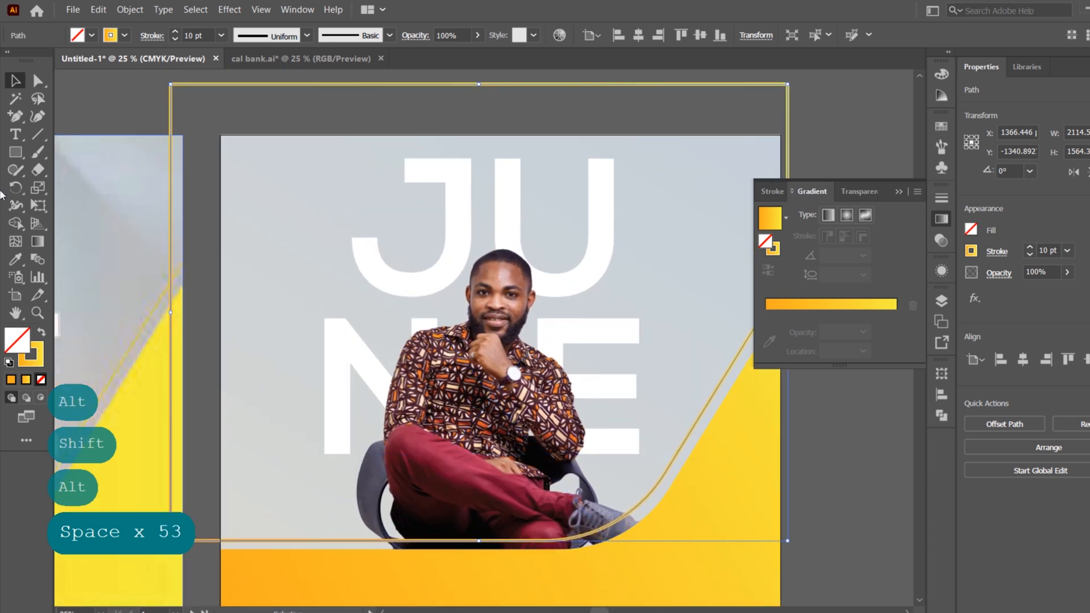
click(37, 80)
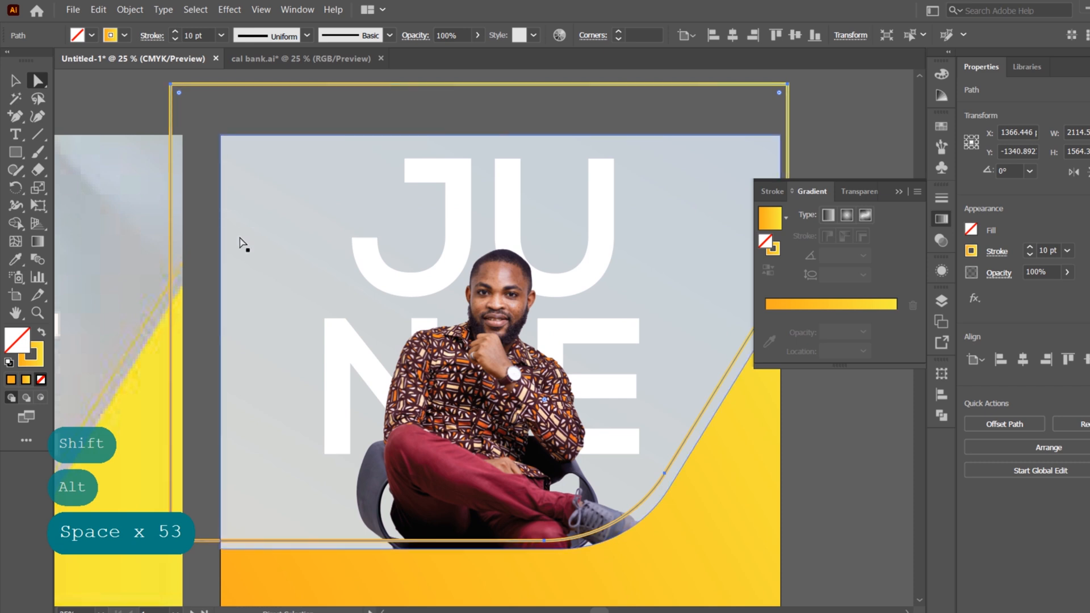
click(171, 85)
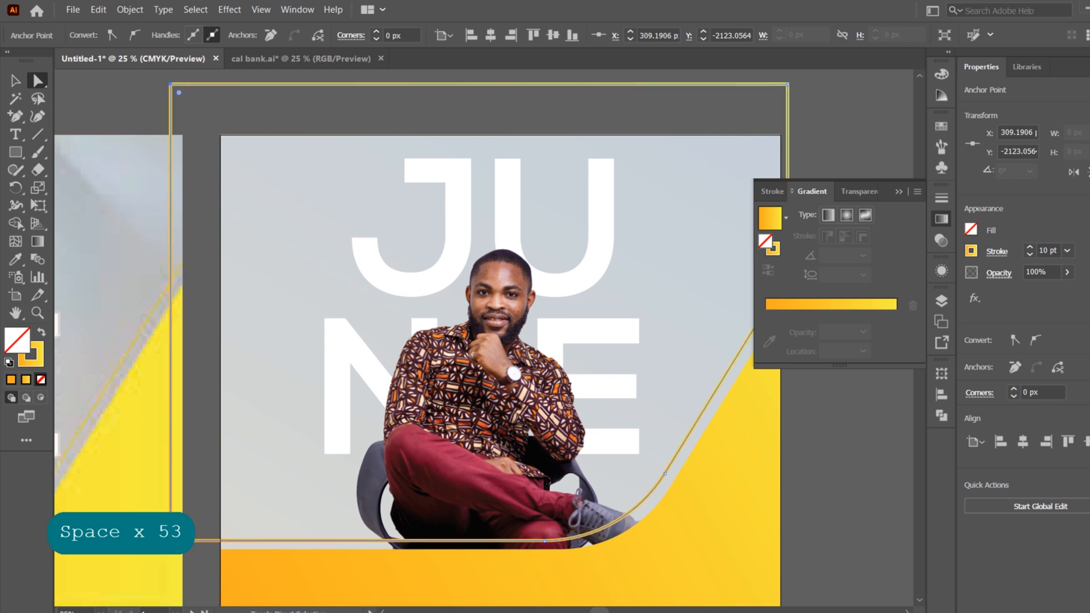
key(shift)
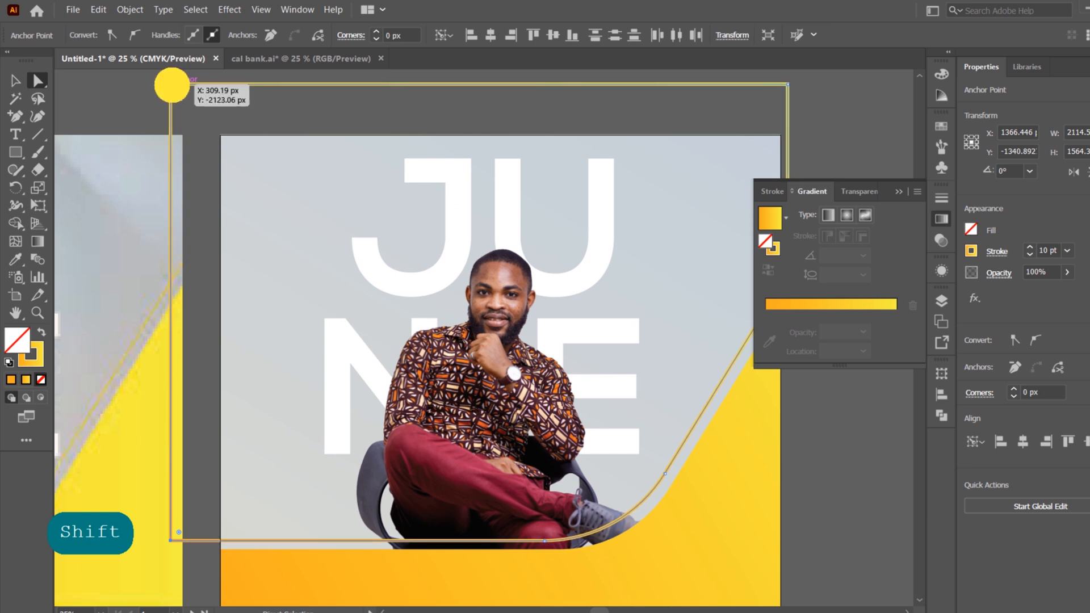
drag(191, 89, 216, 95)
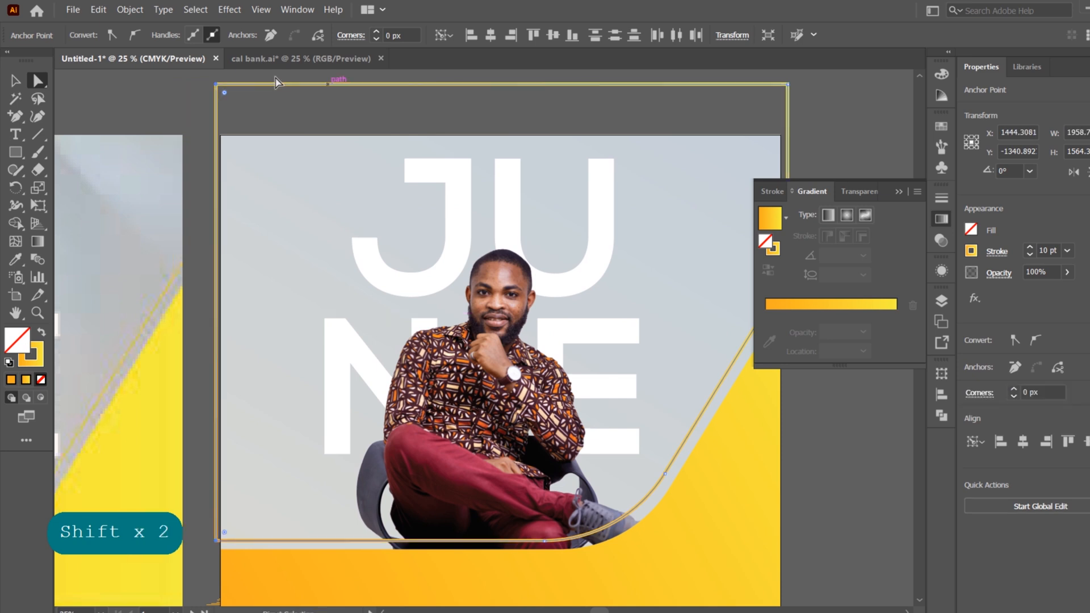
Step: Lower the outline's two top corner anchors about 145 px, keeping its top side just above the artboard
click(217, 85)
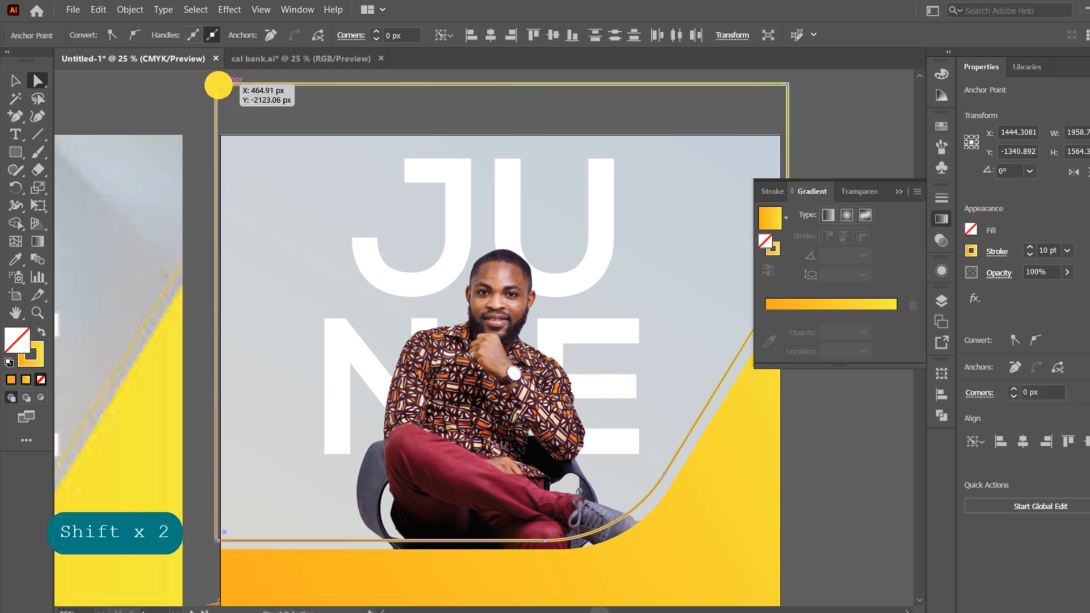
shift+click(787, 86)
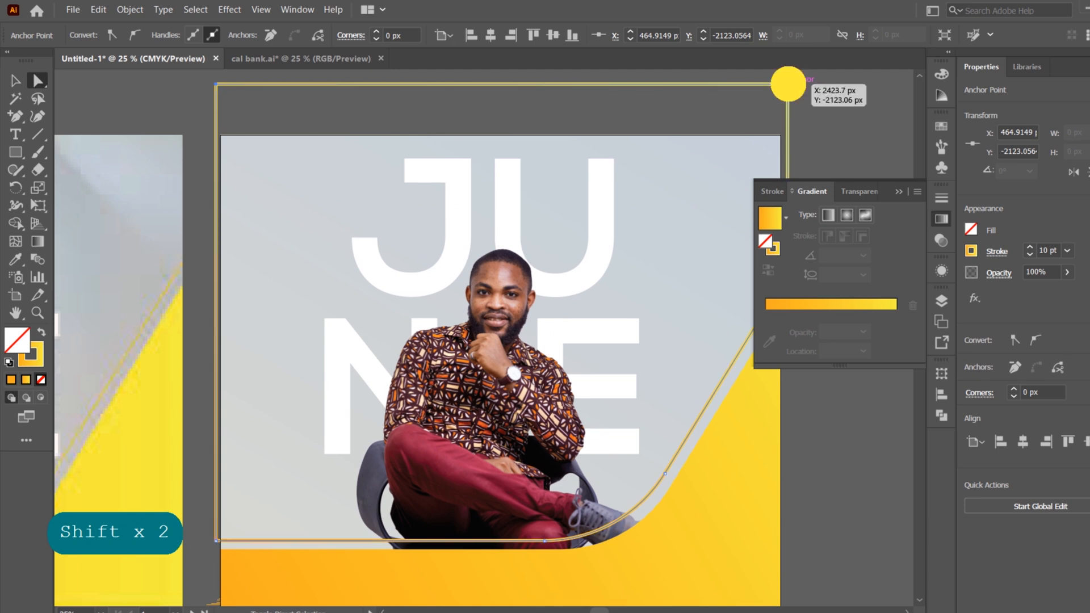
drag(786, 84, 786, 123)
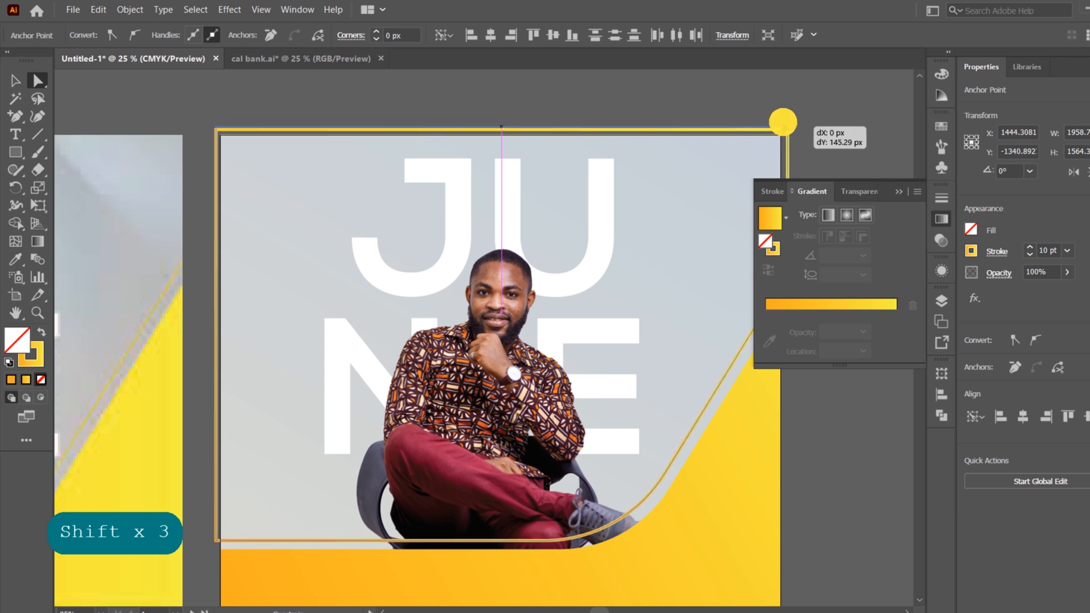
click(20, 86)
click(244, 86)
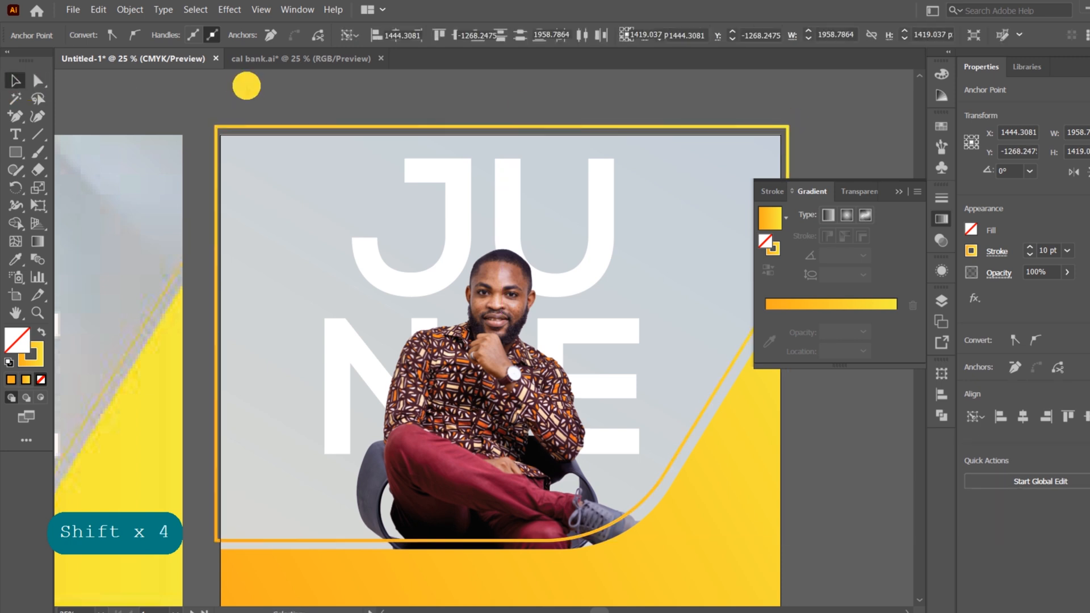
Step: Set the curved outline's stroke weight to 7 pt and deselect it
key(space)
drag(559, 200, 506, 165)
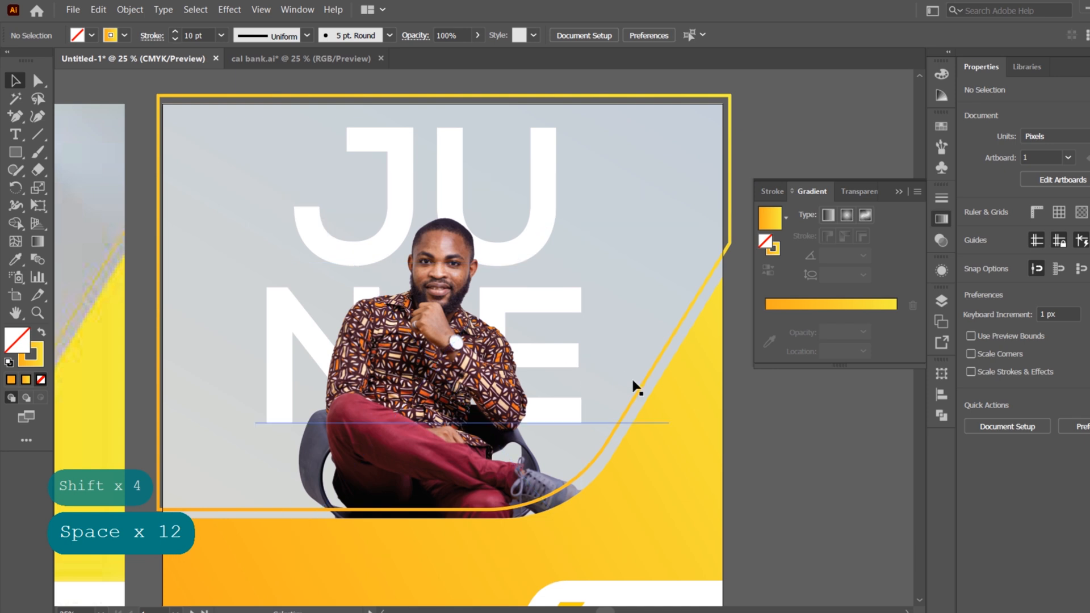
click(643, 391)
key(space)
drag(309, 425, 411, 354)
click(172, 39)
click(172, 39)
click(172, 39)
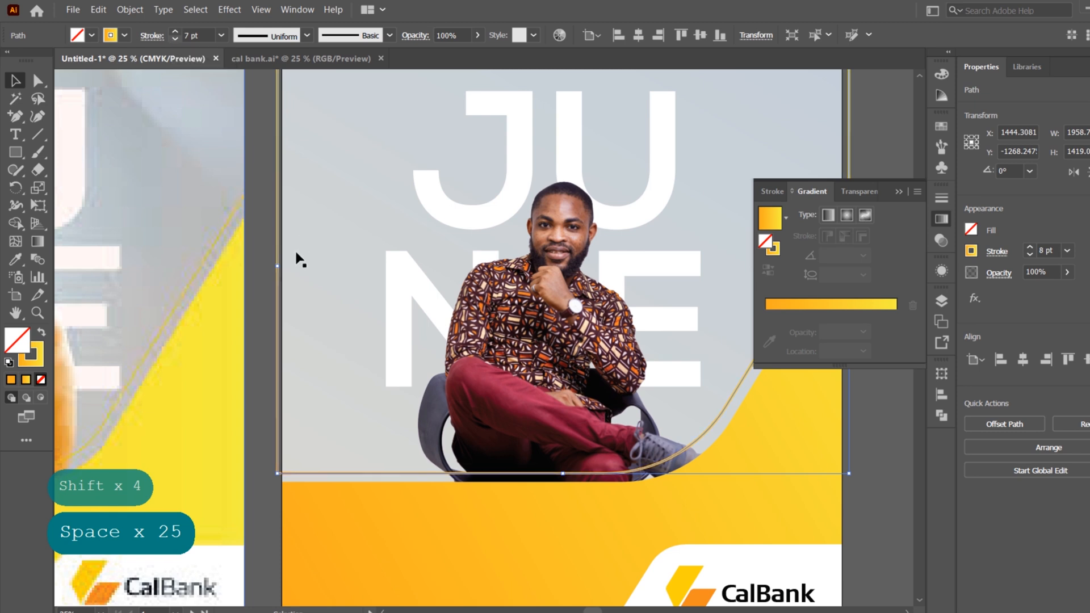
click(260, 272)
Step: Add a black Nexa Bold text line reading "Happy New Mnth" on the empty canvas just below the artboard
scroll(606, 352, down, 1)
drag(482, 407, 523, 321)
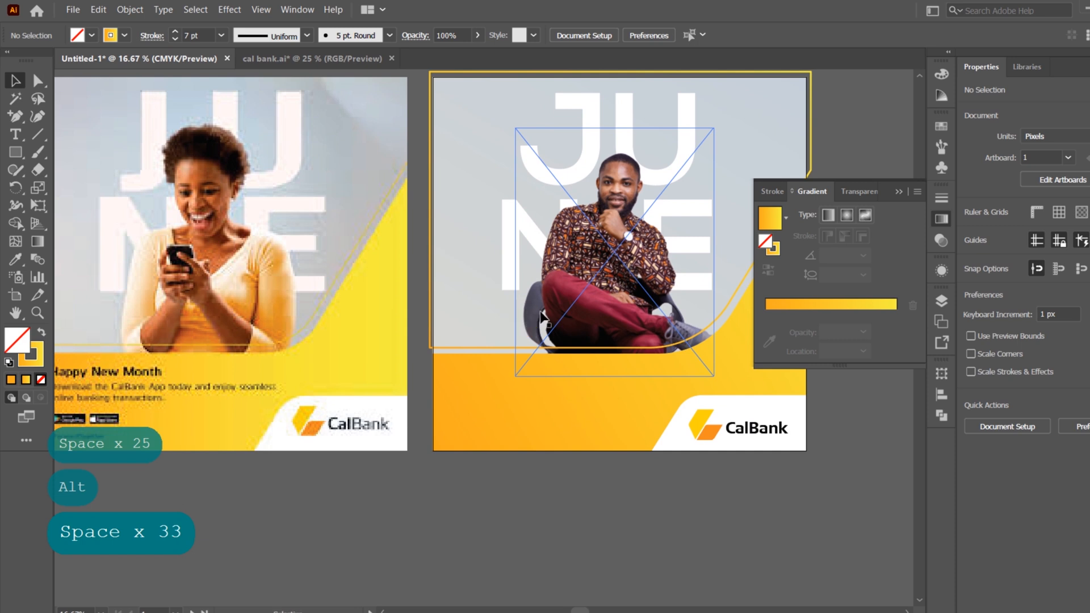
drag(450, 414, 590, 431)
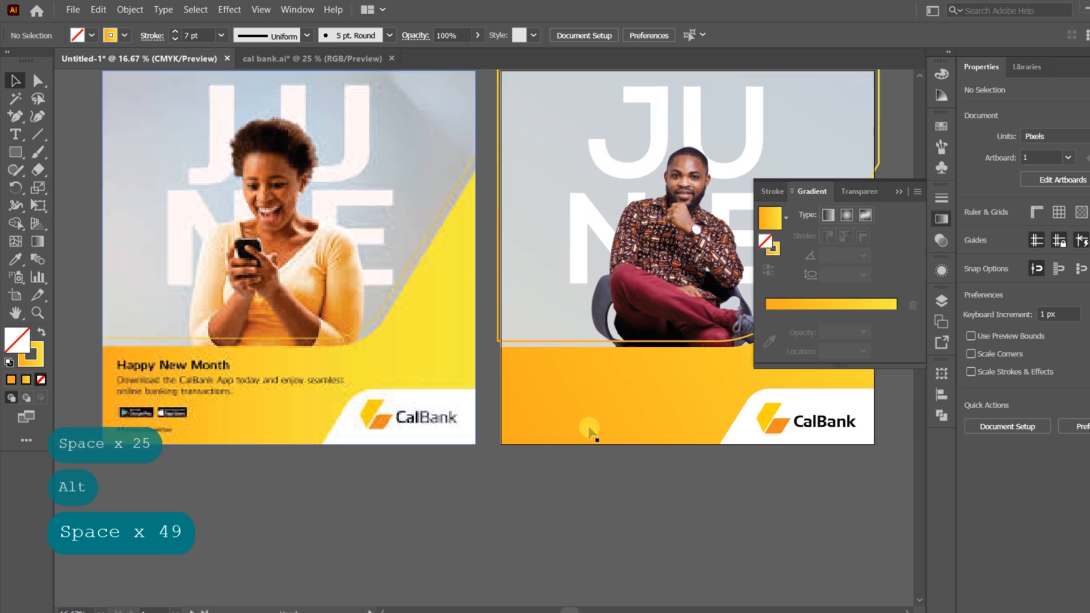
drag(651, 370, 648, 415)
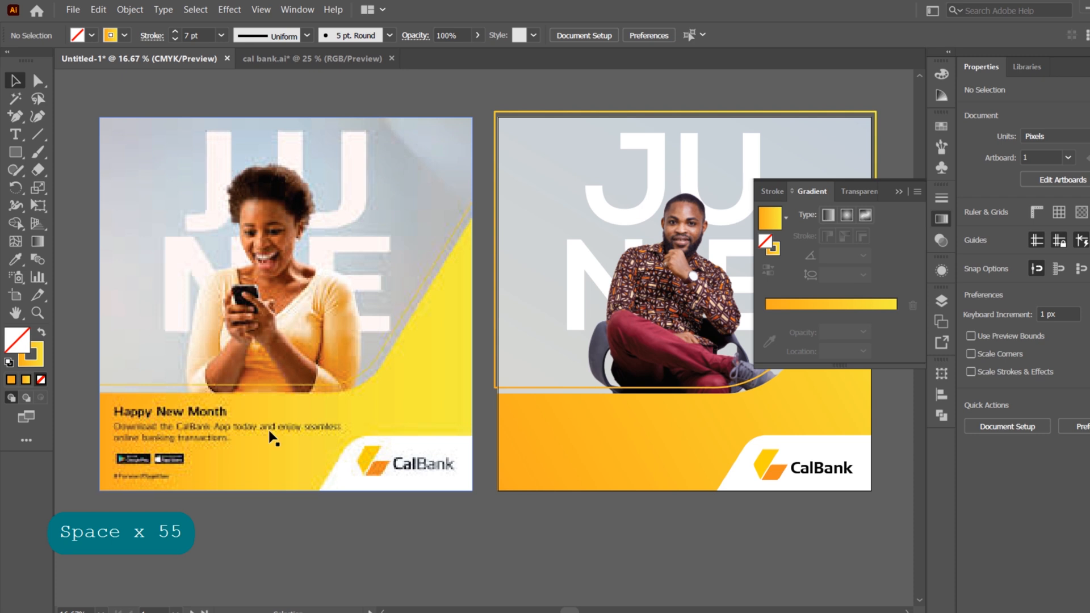
key(space)
drag(458, 473, 446, 423)
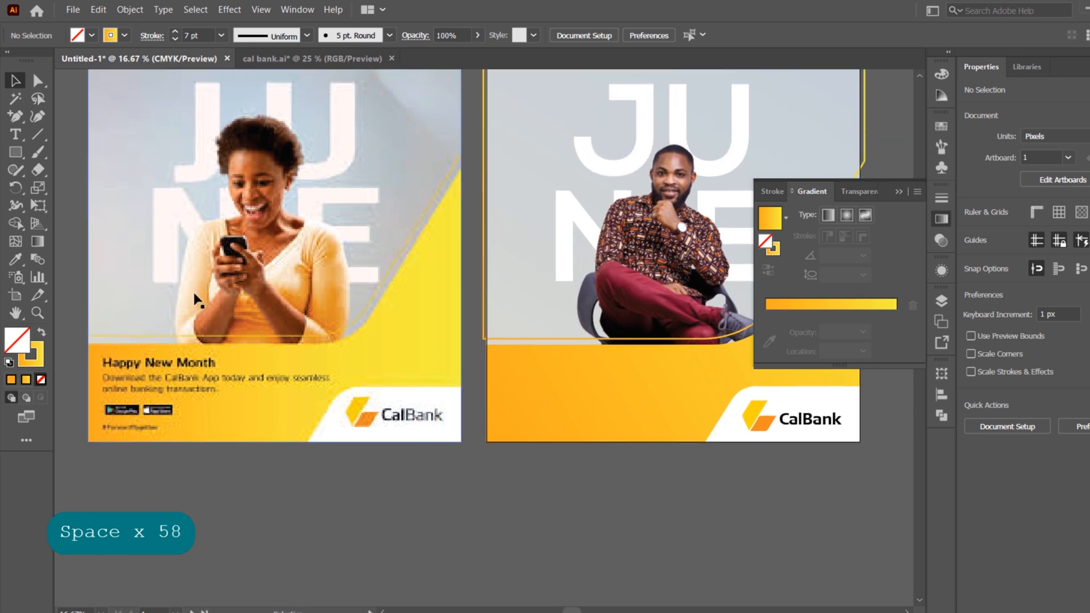
click(15, 136)
click(459, 490)
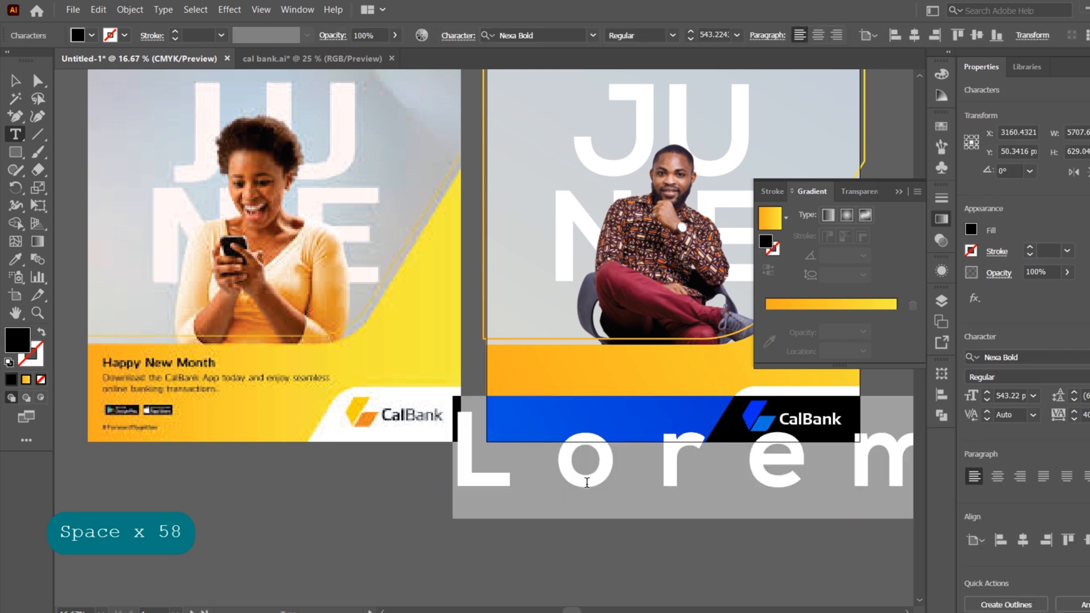
key(Caps_Lock)
text(H)
key(Caps_Lock)
text(a)
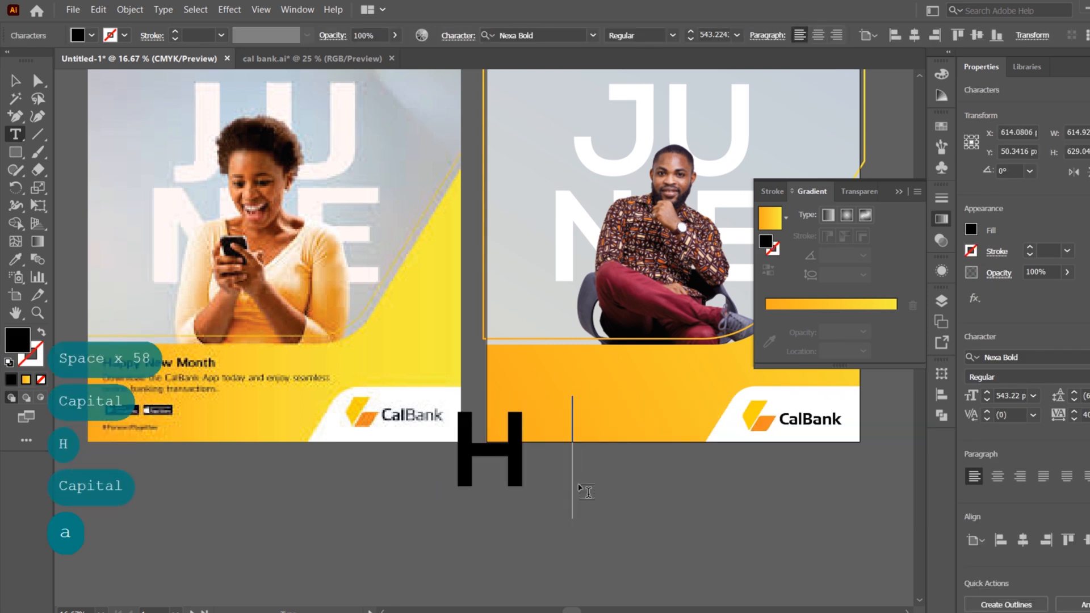
text(ppy)
key(Caps_Lock)
text(N)
key(Caps_Lock)
text(ew)
key(Caps_Lock)
text(M)
key(Caps_Lock)
text(n)
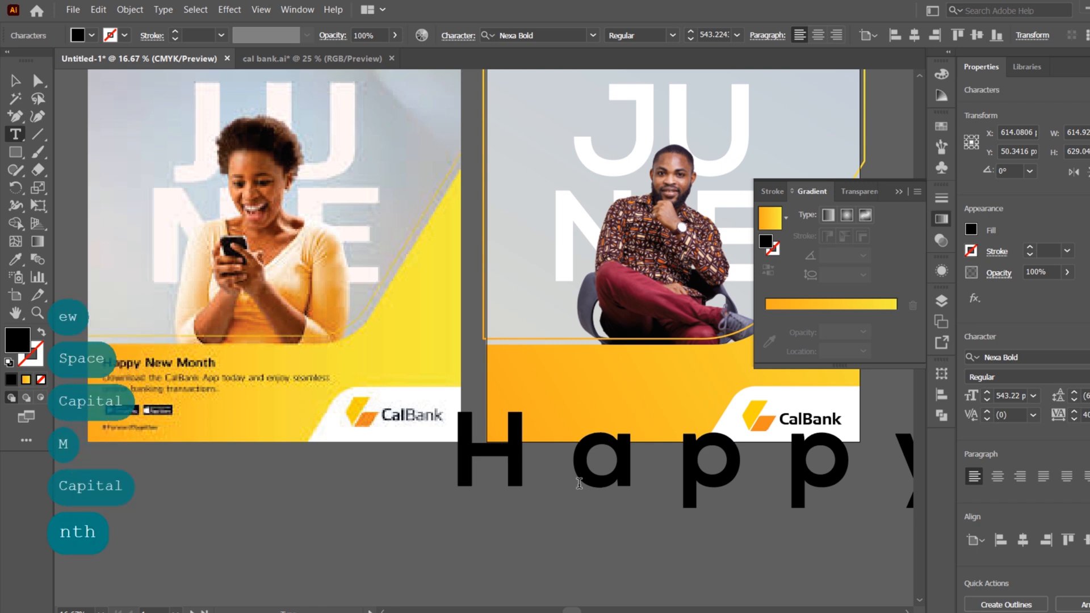
key(Escape)
Step: Set the new text line's tracking to 0 and its font size to 72 pt
click(1089, 415)
click(1085, 280)
click(1031, 396)
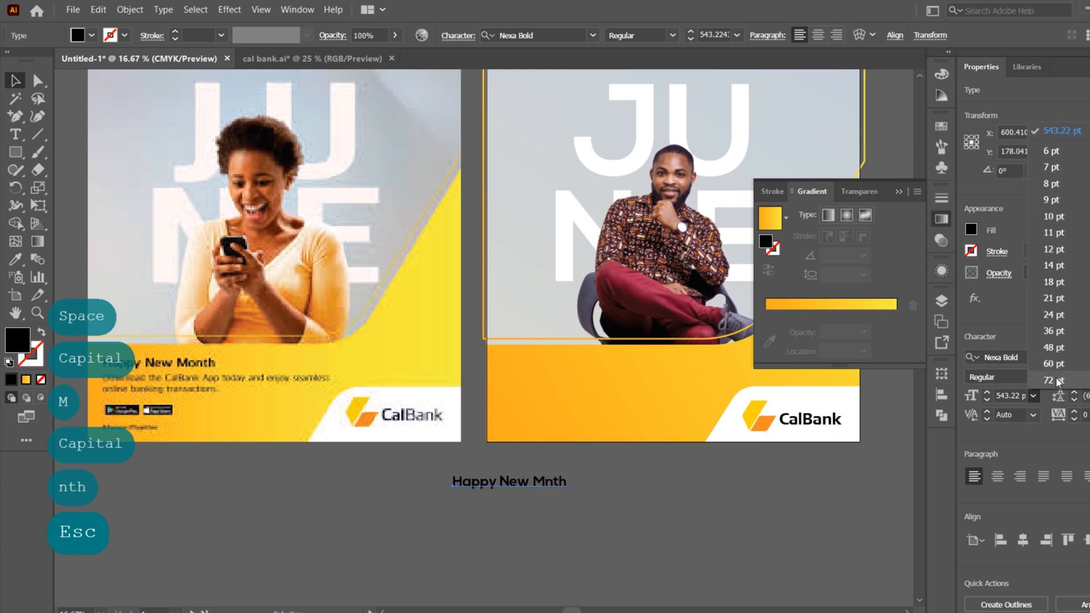
click(1057, 382)
Step: Correct the last word of the text line to "Month" and finish editing it
triple_click(547, 480)
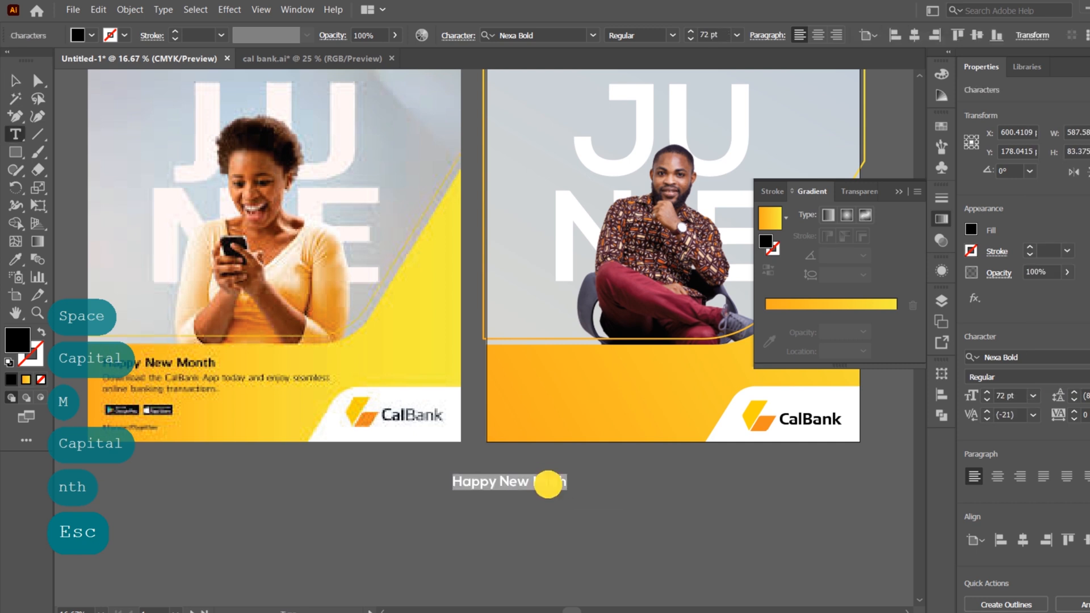
click(545, 483)
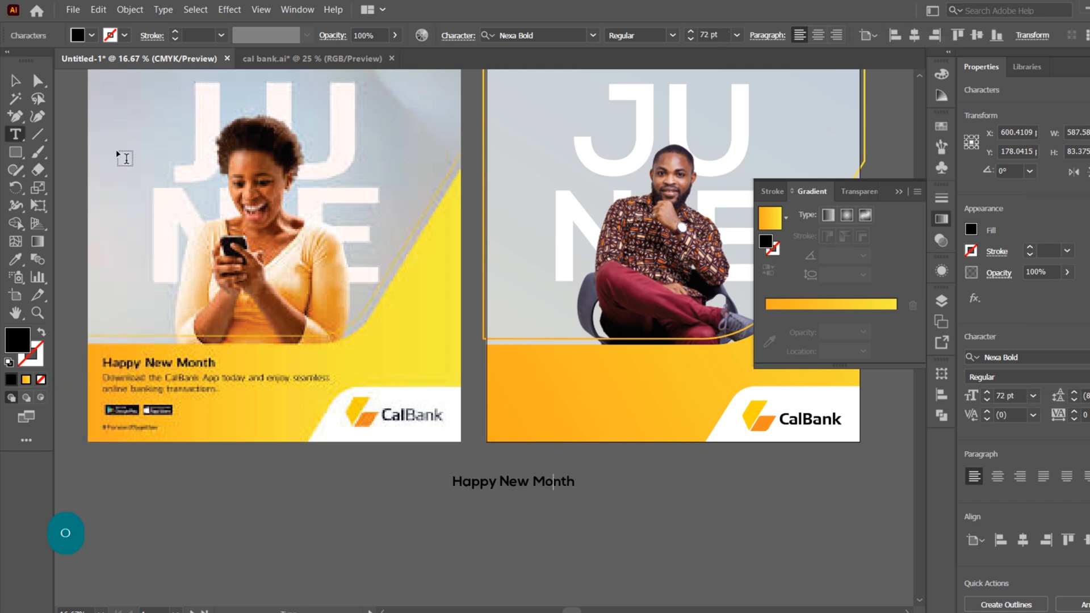
click(16, 79)
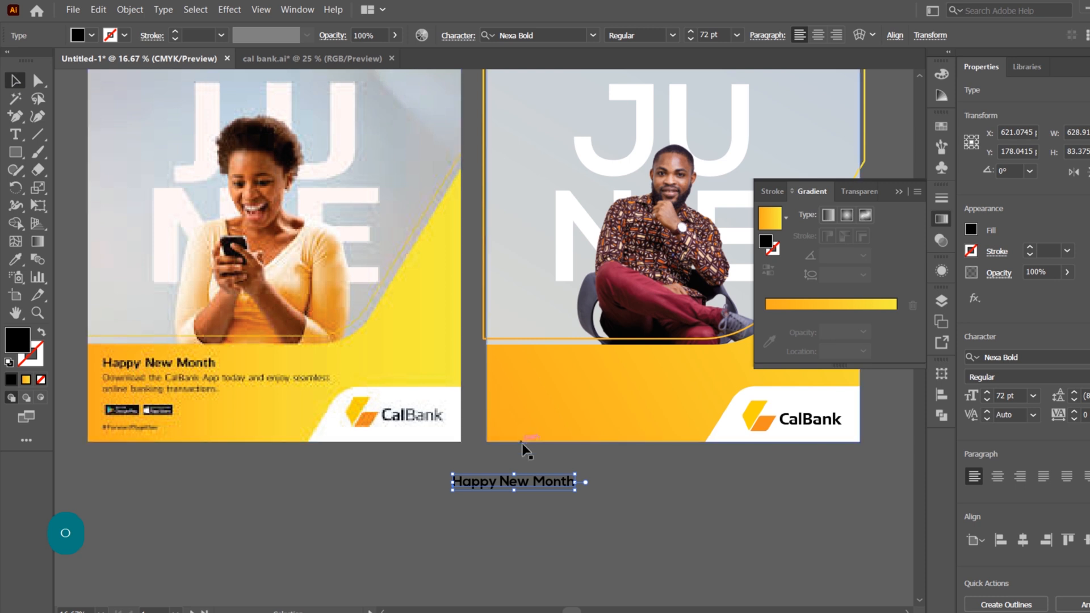
Step: Move the "Happy New Month" heading to the upper left of the flyer's orange band and slightly tighten its tracking
click(517, 482)
drag(516, 482, 568, 368)
click(1089, 415)
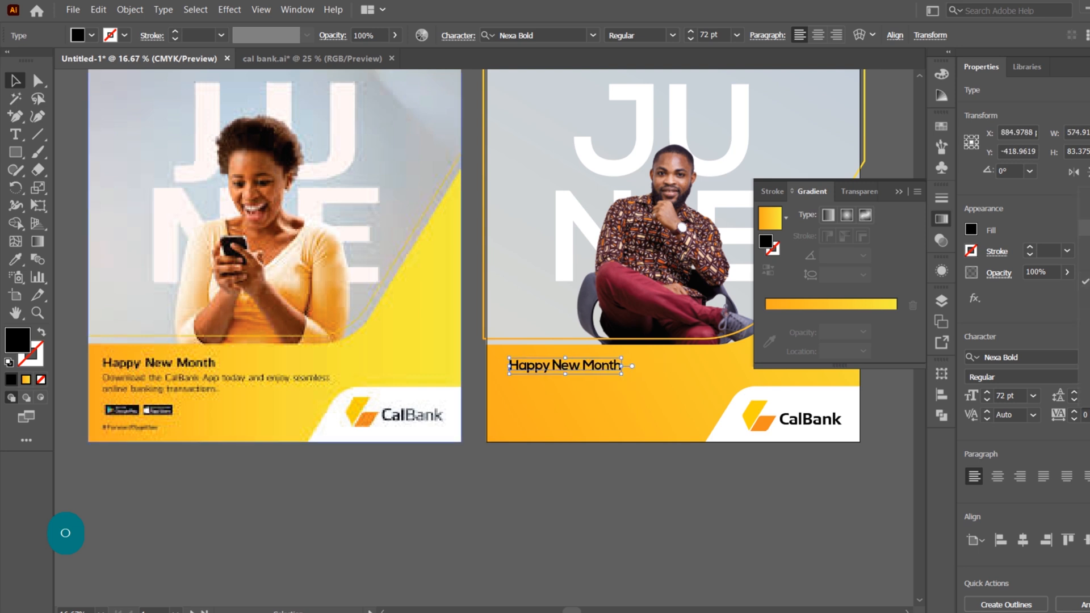
click(1089, 245)
click(564, 362)
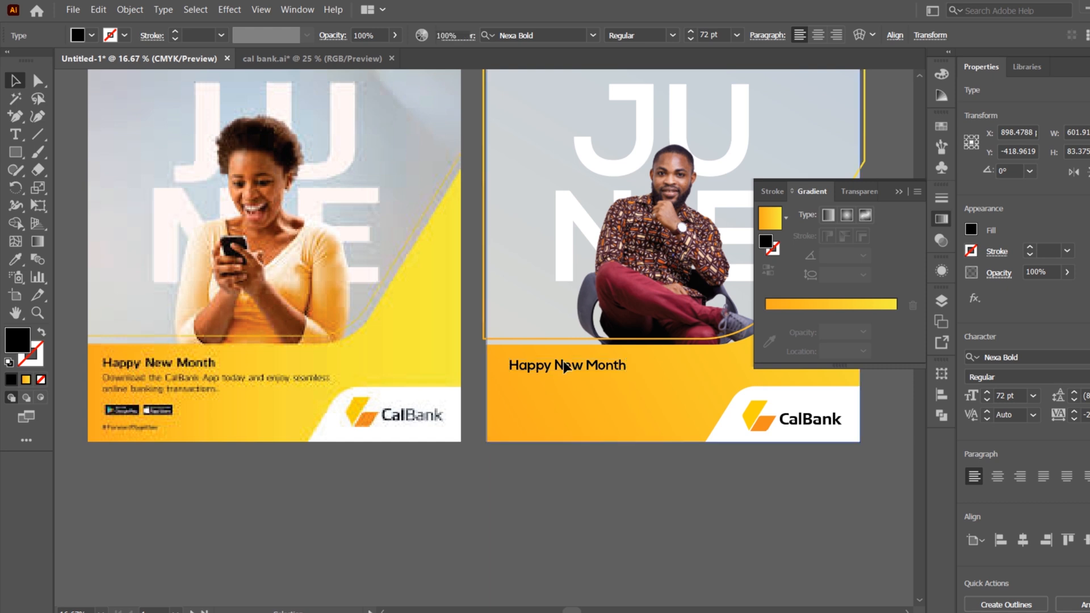
Step: Duplicate the "Happy New Month" heading directly below the original, keeping both left-aligned
scroll(578, 370, up, 4)
drag(578, 369, 479, 348)
scroll(488, 318, down, 2)
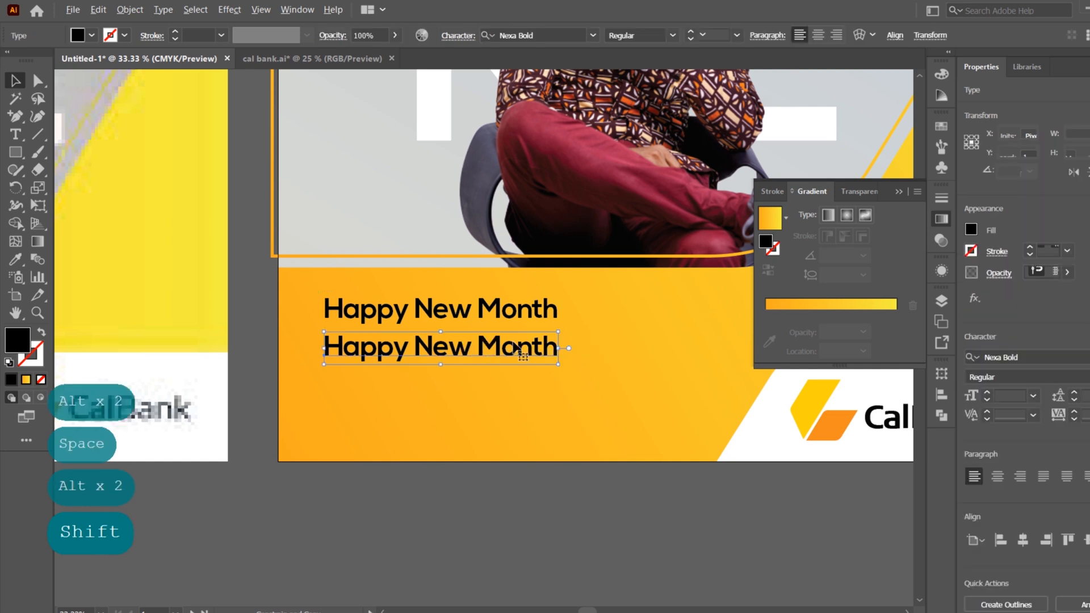
Step: Change the font of the duplicated heading to Nexa Light
click(548, 36)
click(556, 35)
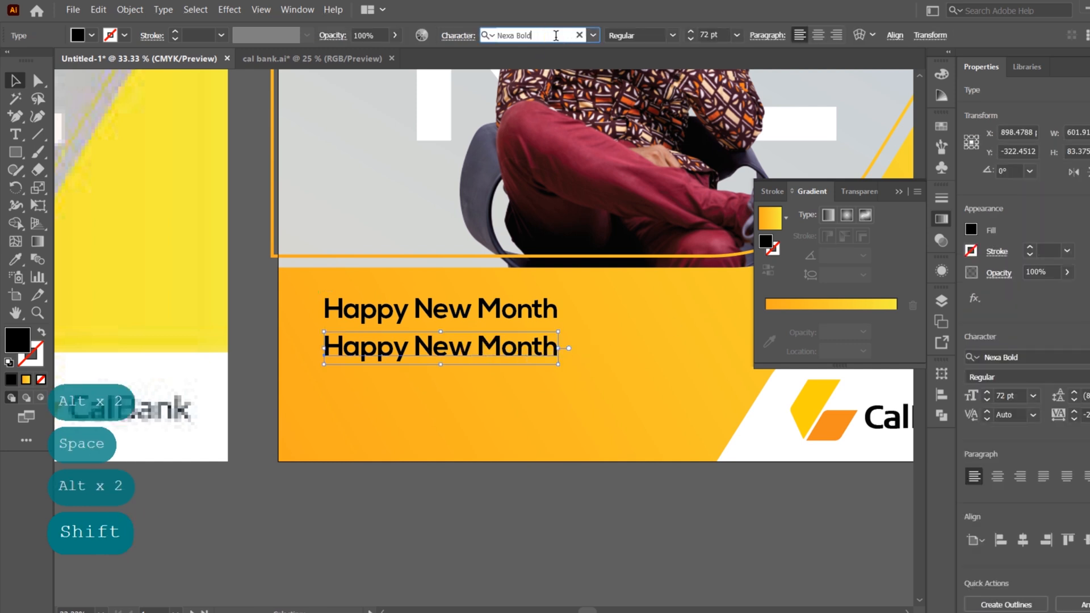
key(BackSpace)
key(BackSpace)
key(BackSpace)
key(BackSpace)
key(BackSpace)
text(li)
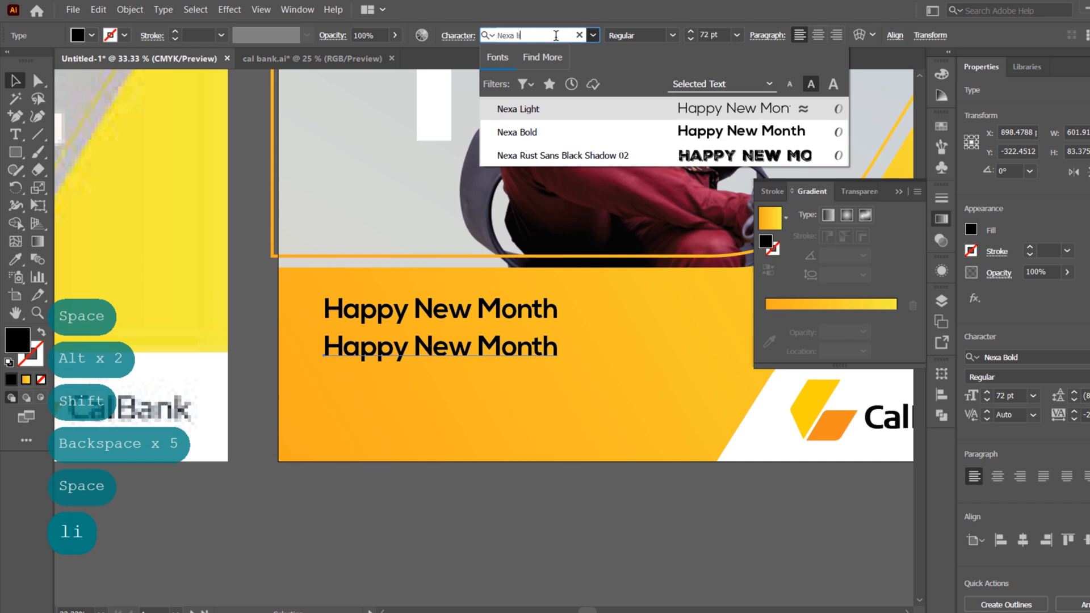
click(518, 109)
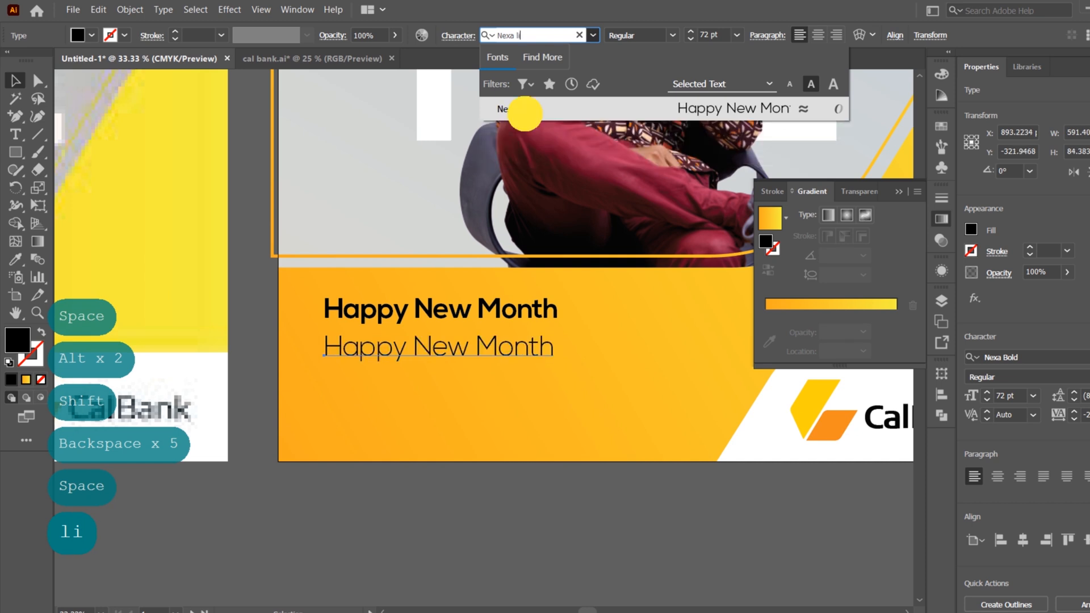
Step: Replace the duplicate's text with "Donwload the CalBank App today and enjoy seamless"
triple_click(419, 352)
text(Donwload)
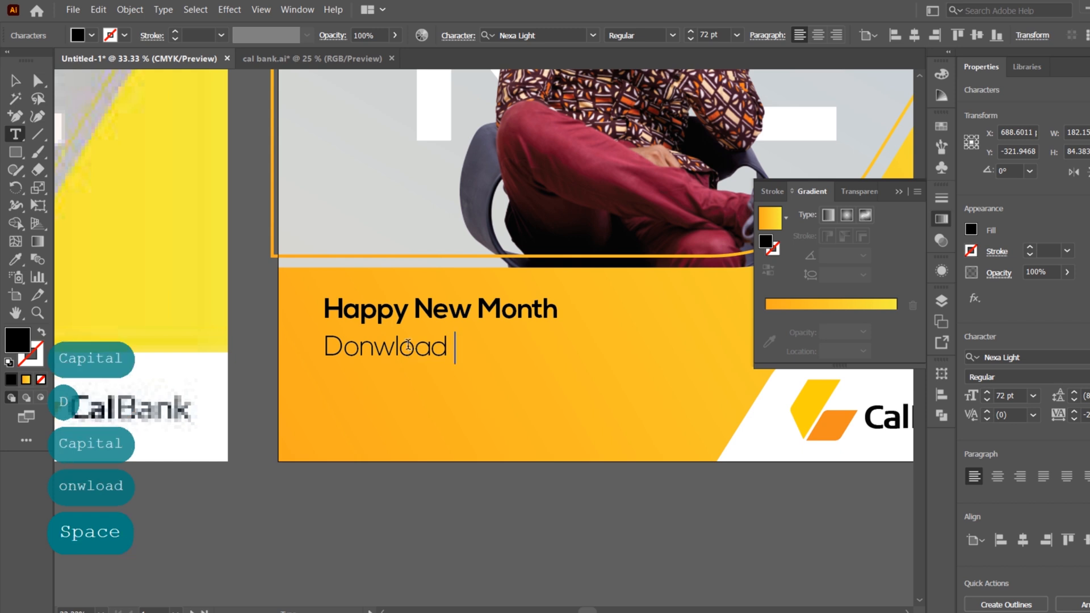
text( the)
key(BackSpace)
text(CalB)
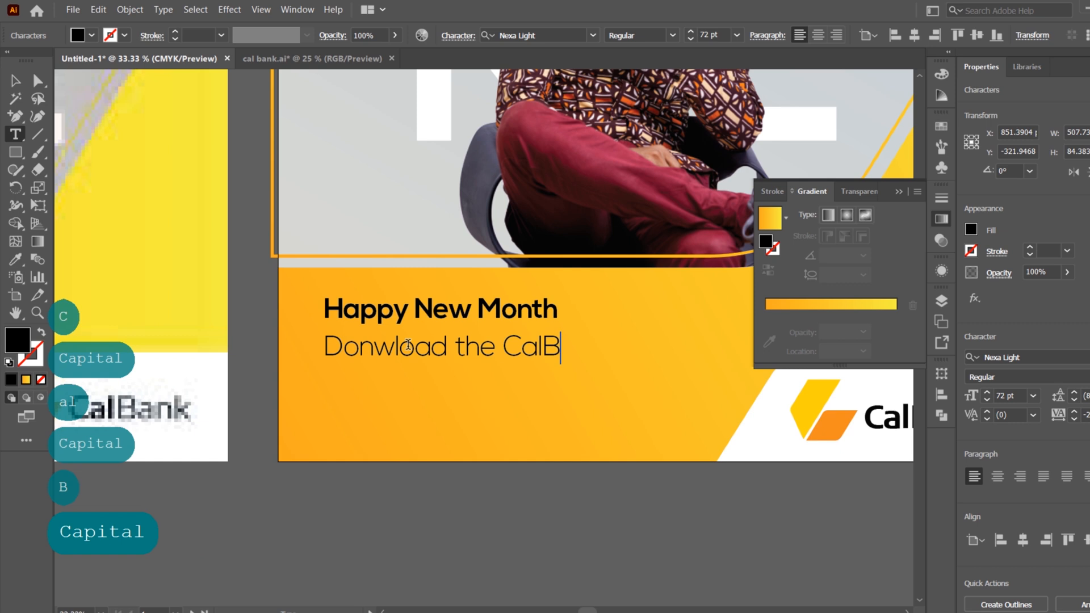
text(ank)
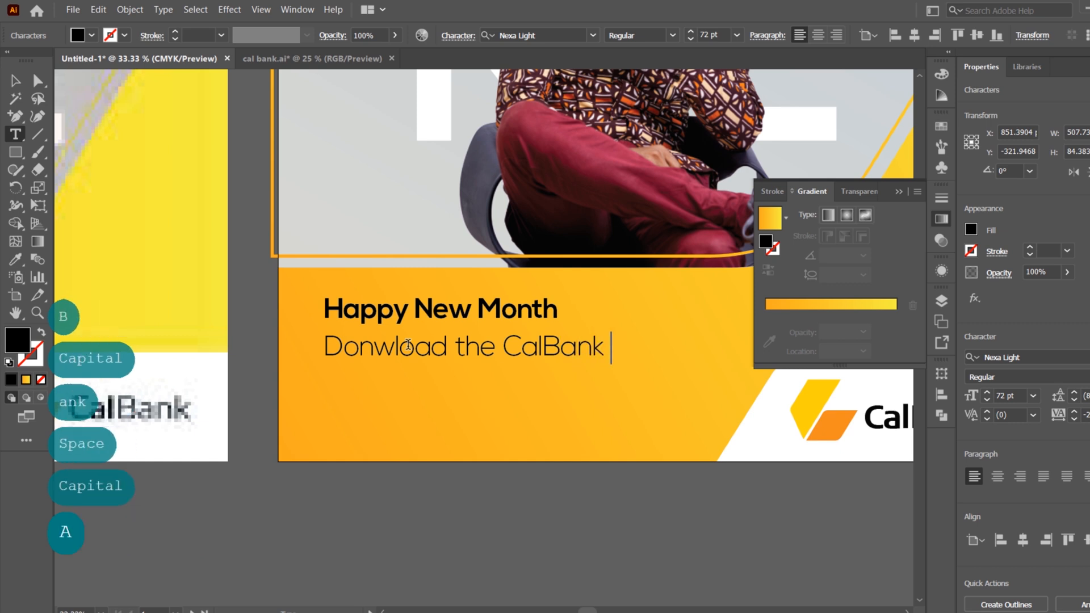
text( App)
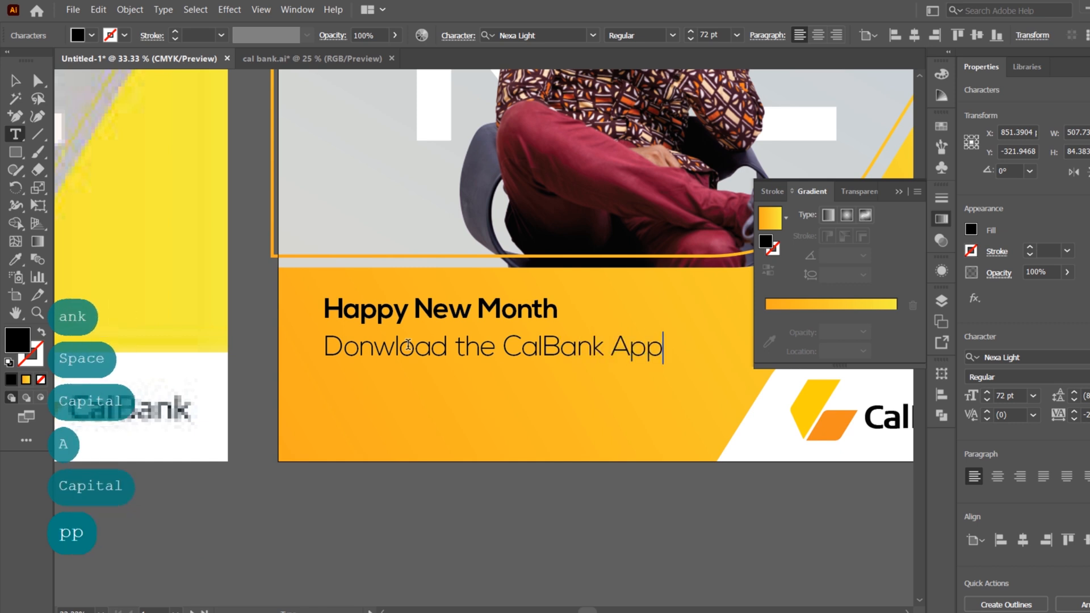
text( today)
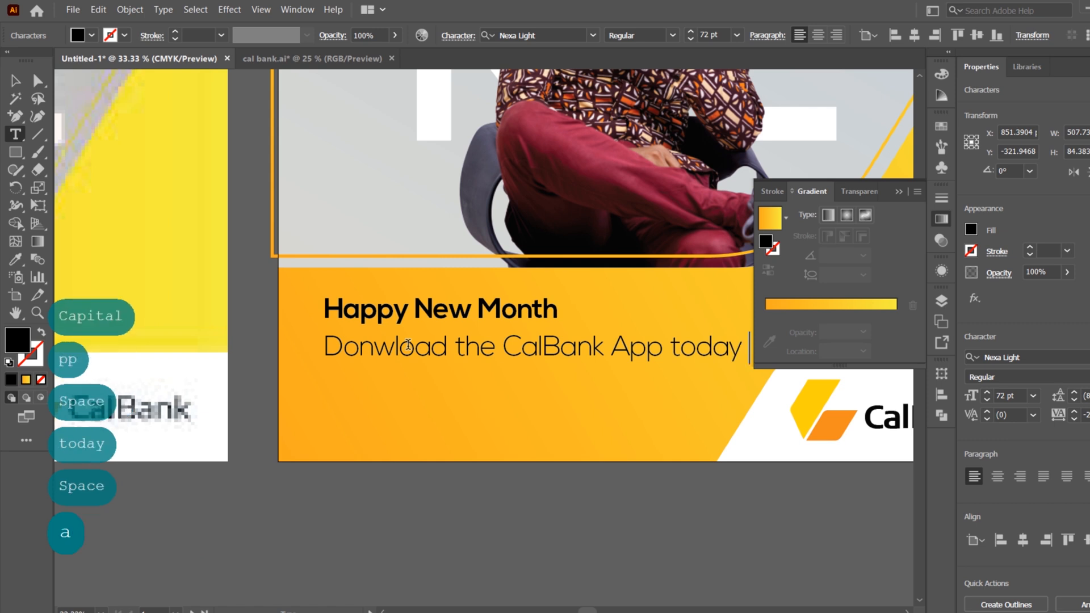
text( and enjoy s)
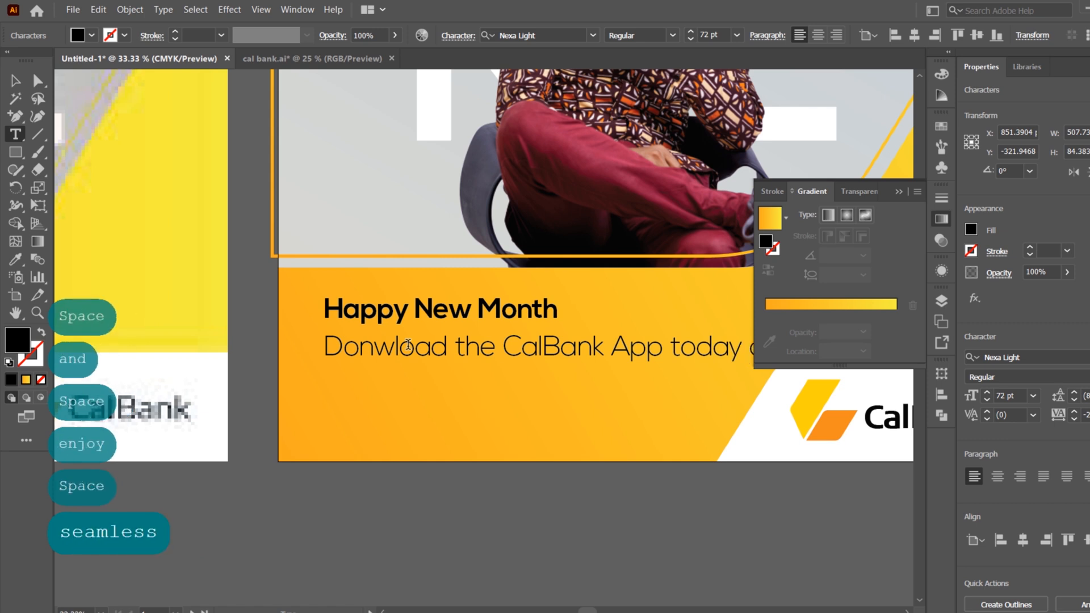
Step: Add a second line to the body text reading "online banking transaction."
key(Return)
key(Return)
text(online banking transaction)
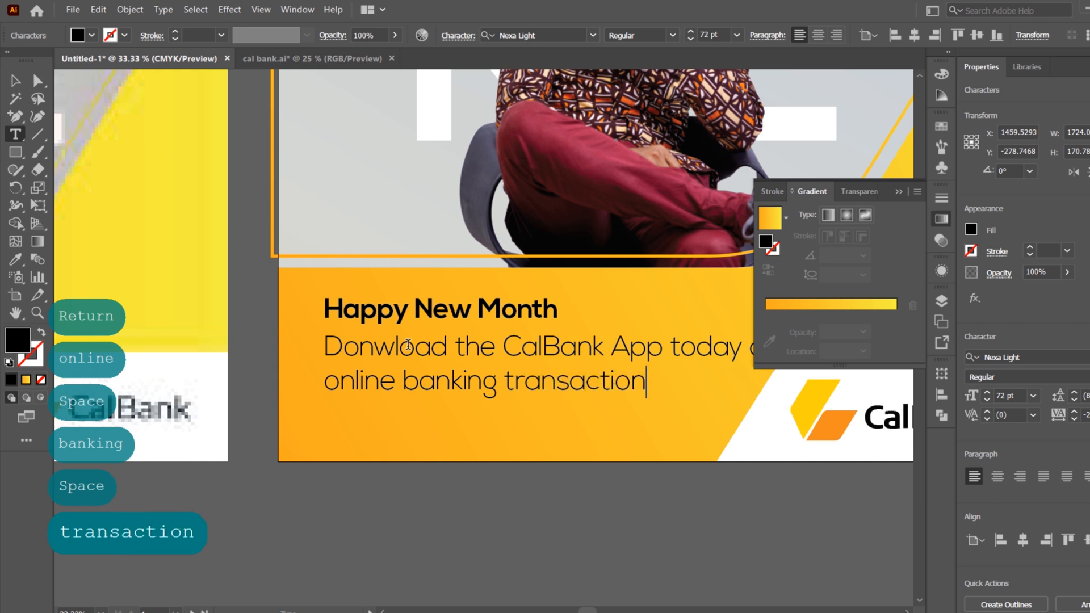
text(.)
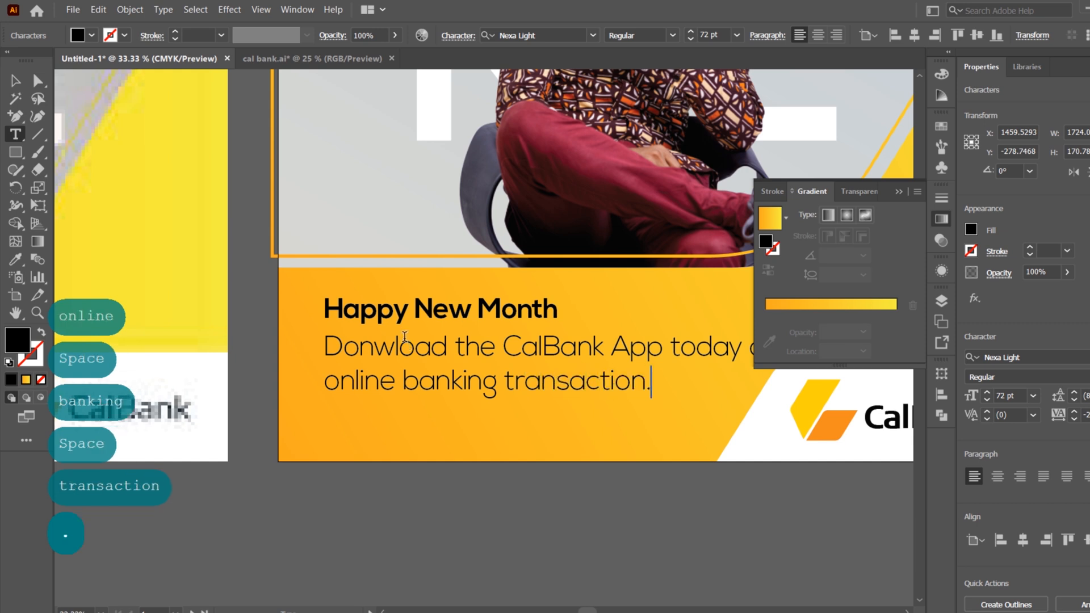
Step: Set the two-line body text's font size to 60 pt
click(13, 81)
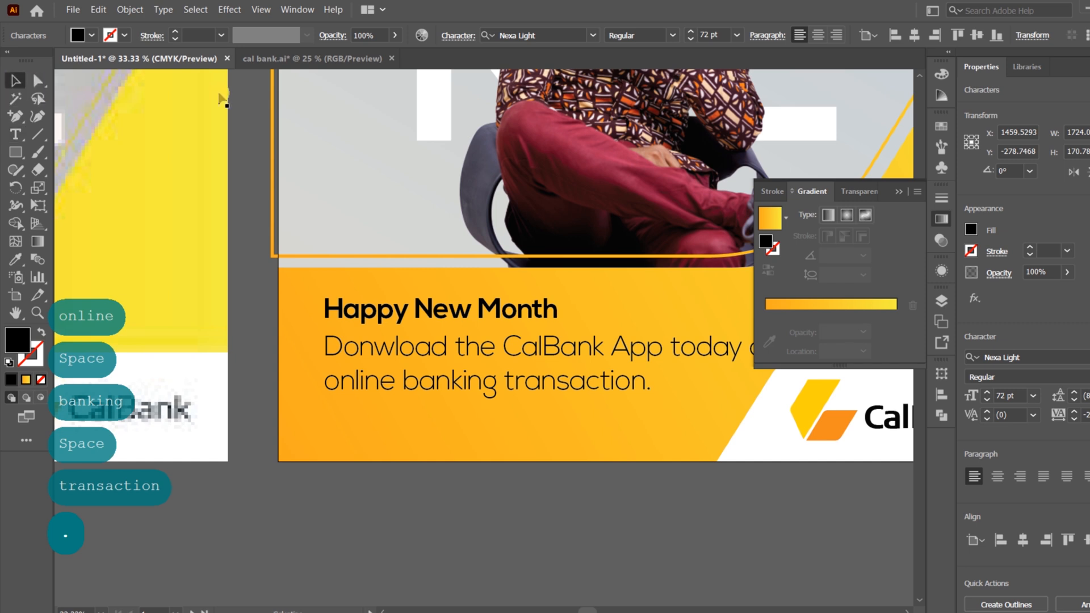
click(736, 36)
click(755, 278)
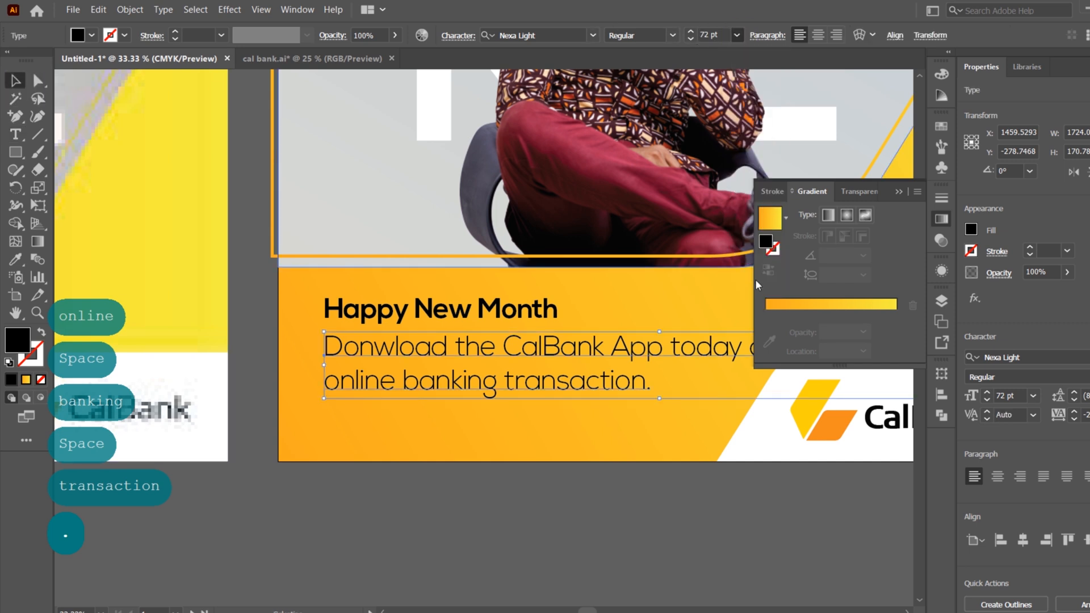
Step: Set the font size of both body text lines to 48 pt
drag(650, 323, 535, 246)
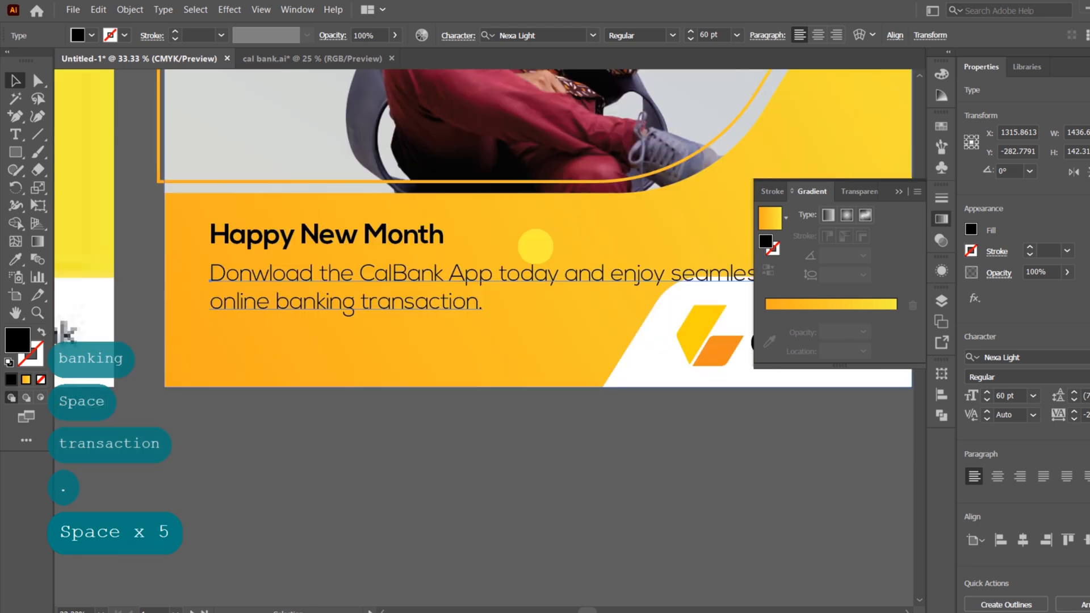
triple_click(558, 276)
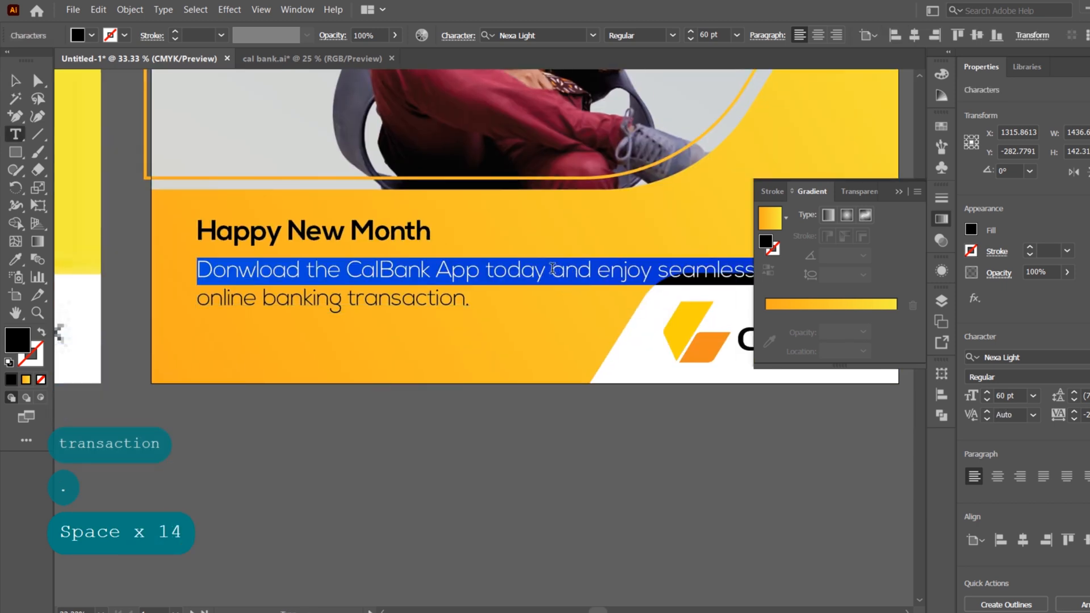
key(ctrl+a)
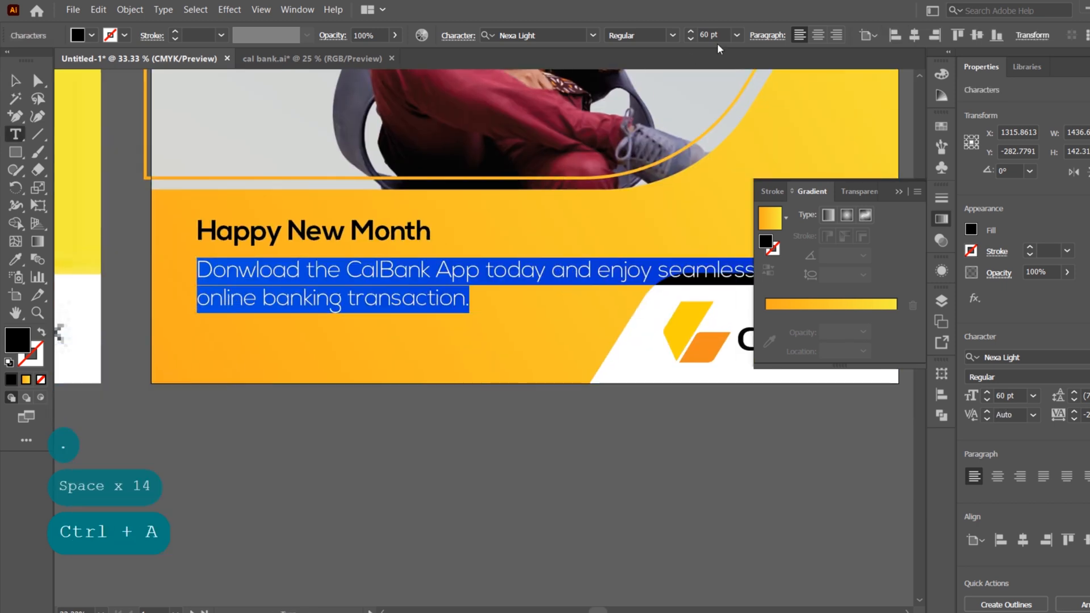
click(737, 36)
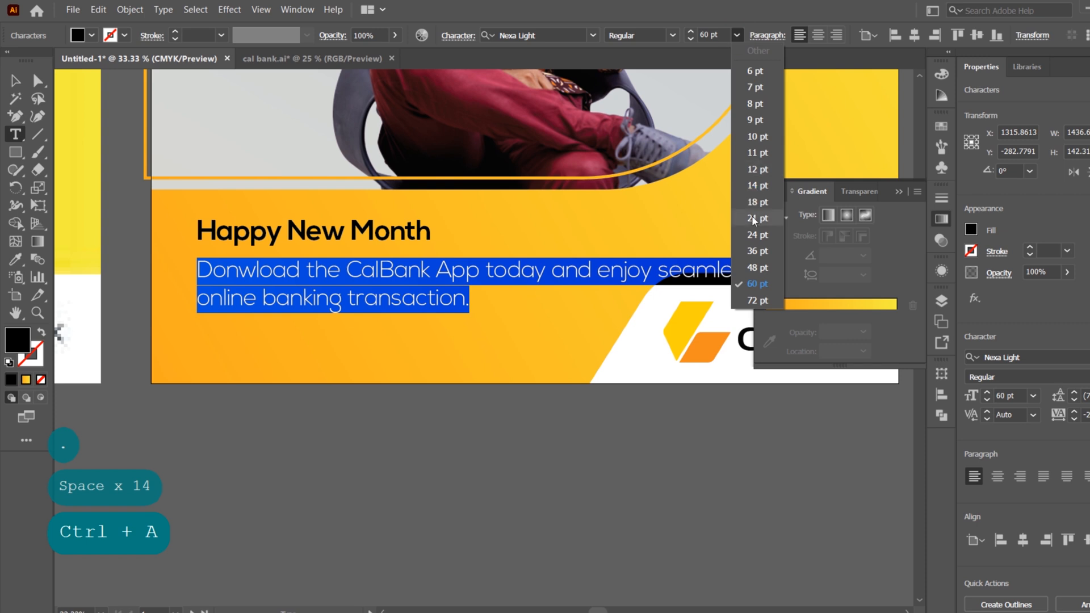
click(756, 265)
Step: Rebreak the body text so that "seamless" starts the second line, followed directly by "online banking transaction."
click(566, 271)
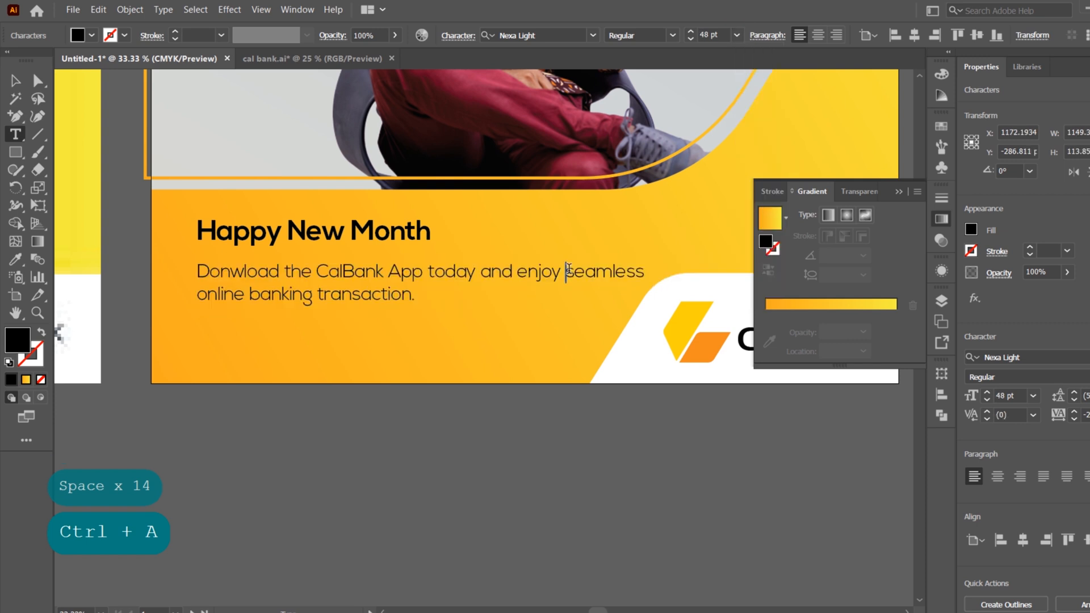
key(Return)
key(Down)
key(BackSpace)
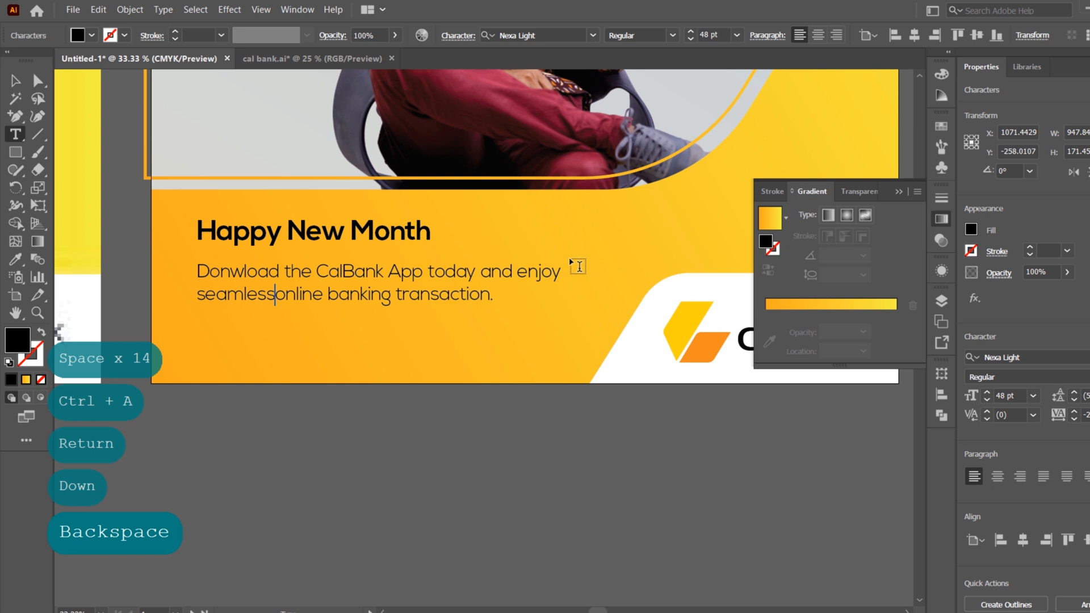
key(Escape)
Step: Correct the misspelled first word of the body text to "Download"
drag(287, 280, 633, 312)
key(alt)
scroll(631, 313, down, 1)
drag(565, 317, 514, 353)
scroll(496, 355, up, 1)
scroll(495, 355, up, 2)
triple_click(504, 351)
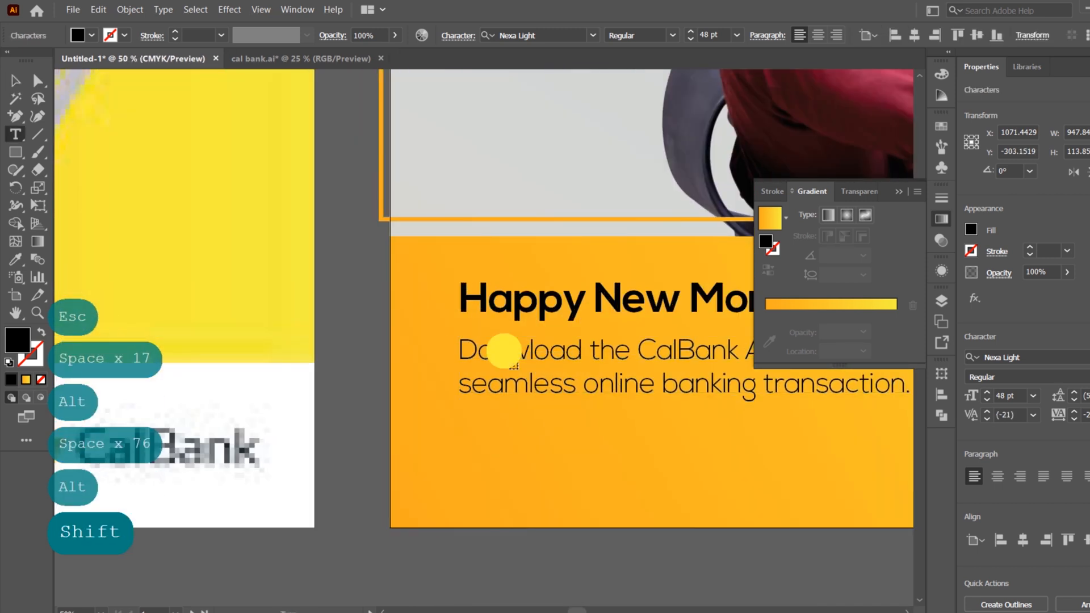
click(512, 351)
key(BackSpace)
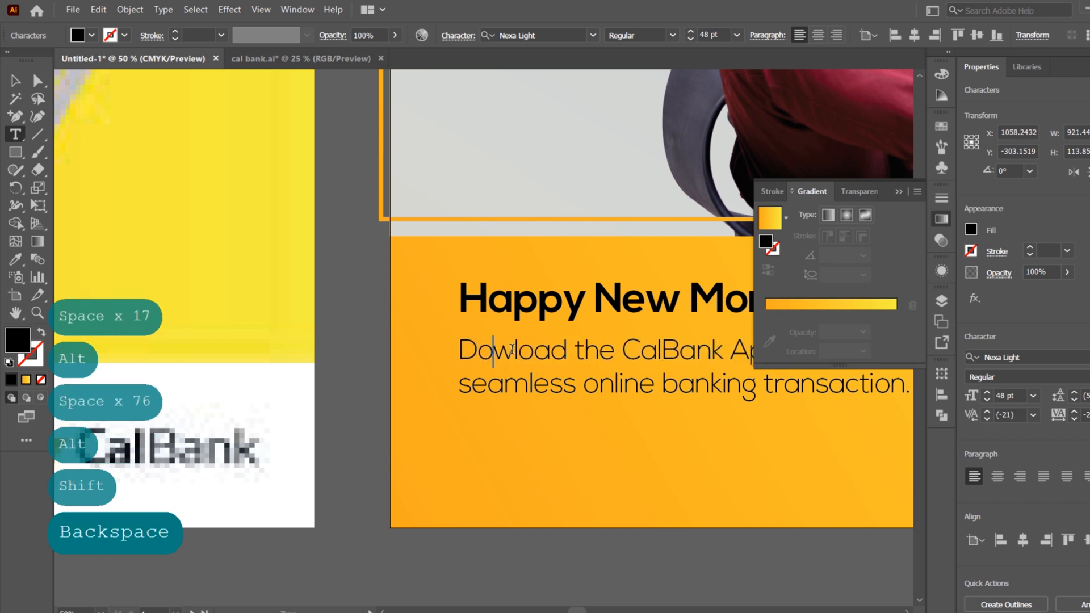
key(Right)
text(n)
key(Escape)
Step: Duplicate the two-line body text straight below the original, near the flyer's lower edge, as the basis for the hashtag line
drag(620, 348, 358, 391)
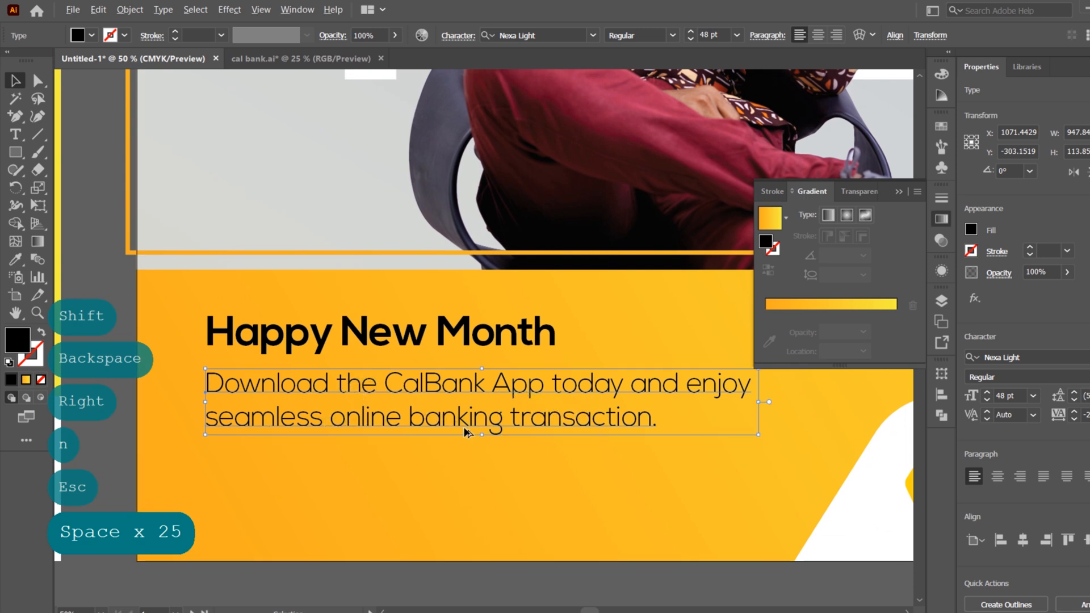
scroll(465, 429, down, 2)
drag(465, 430, 546, 329)
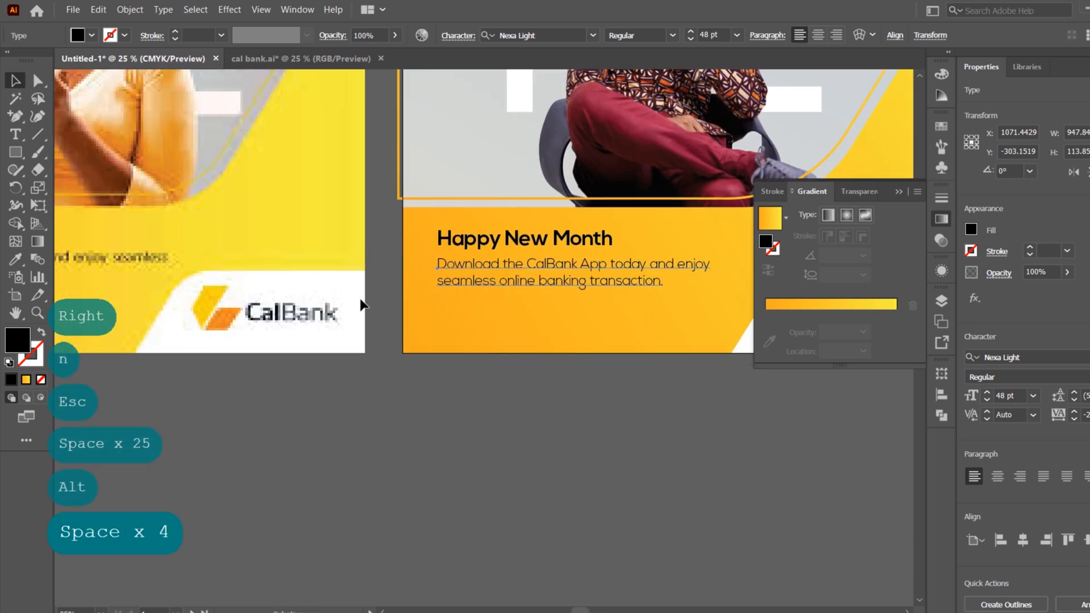
drag(361, 305, 511, 357)
drag(114, 352, 298, 370)
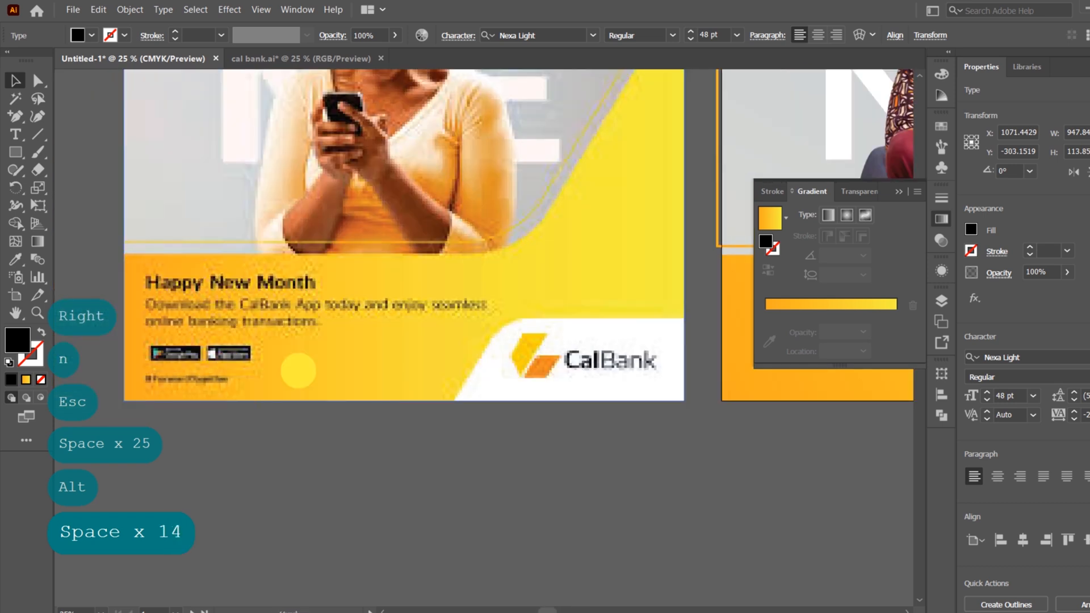
drag(729, 328, 490, 358)
drag(614, 351, 478, 350)
scroll(472, 368, up, 3)
click(465, 303)
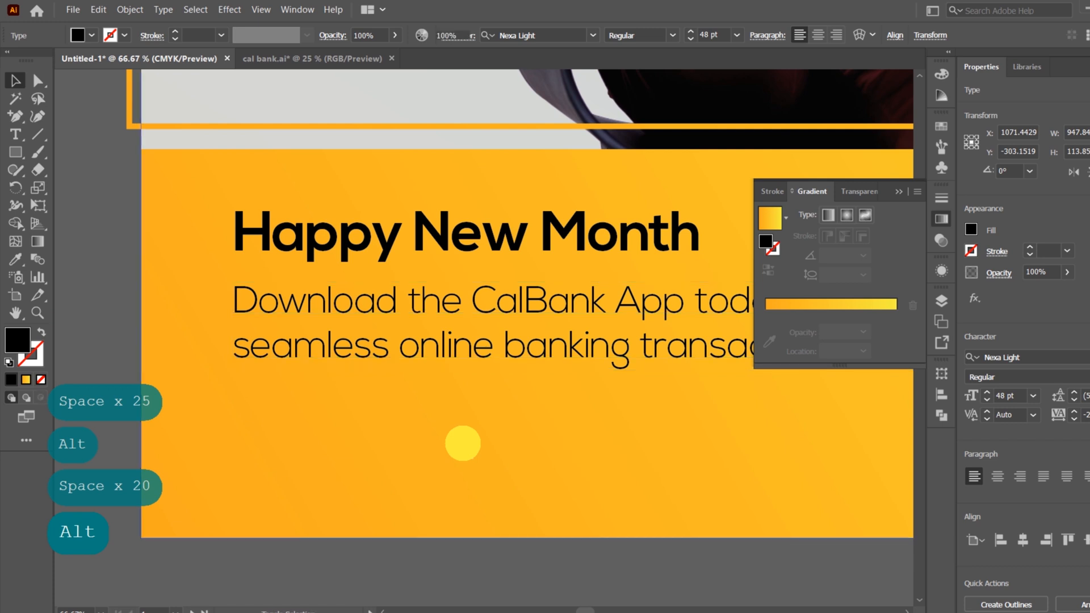
drag(451, 306, 454, 320)
drag(440, 391, 437, 463)
Step: Replace the duplicated body text with "#ForwardTogether"
triple_click(437, 462)
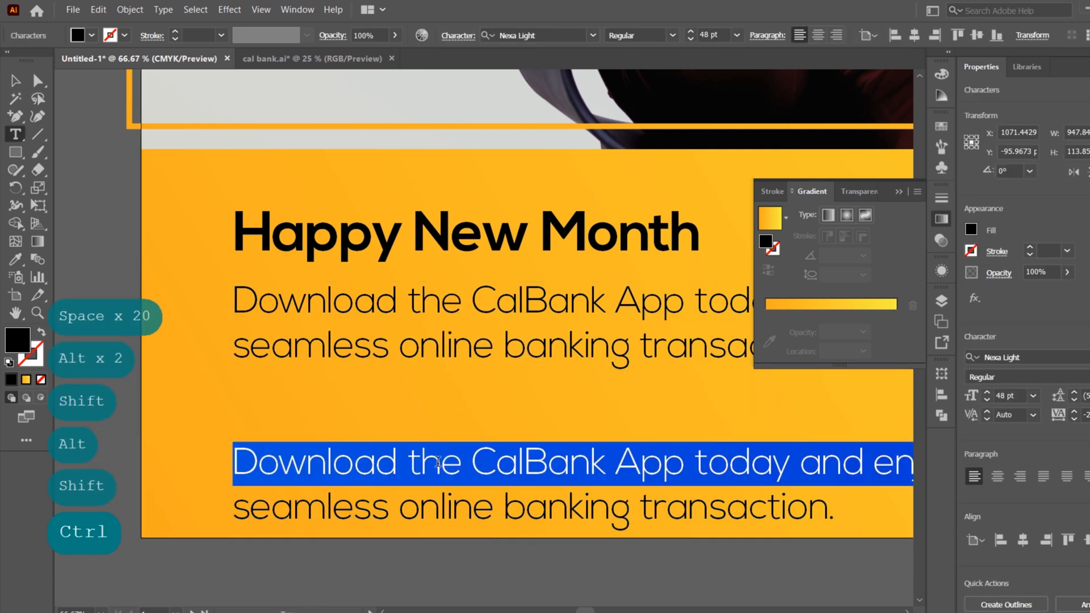
key(ctrl+a)
text(#)
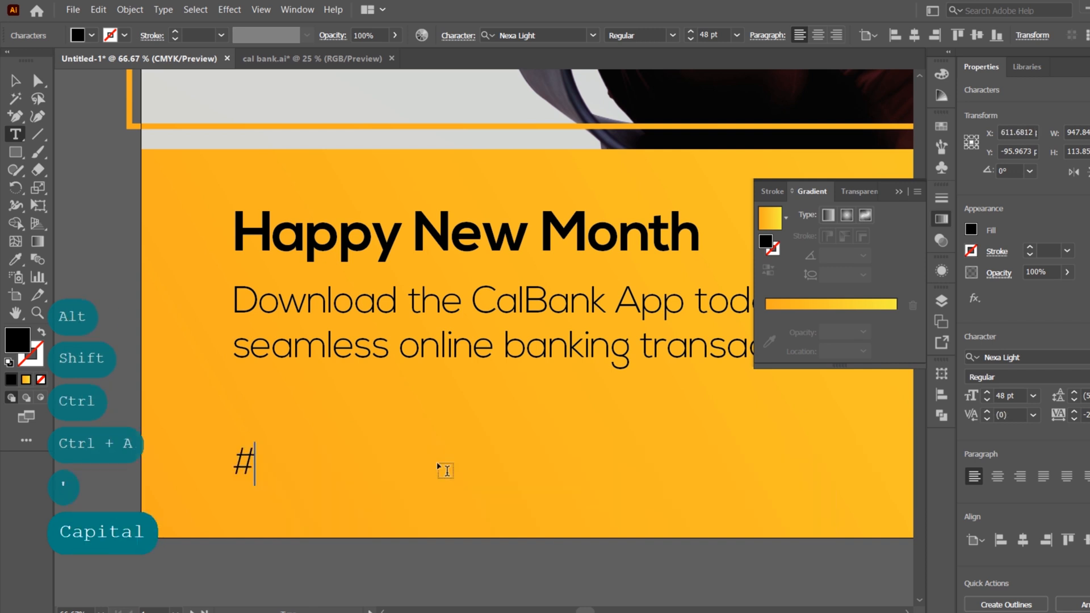
text(FR)
key(BackSpace)
text(orwardTogether)
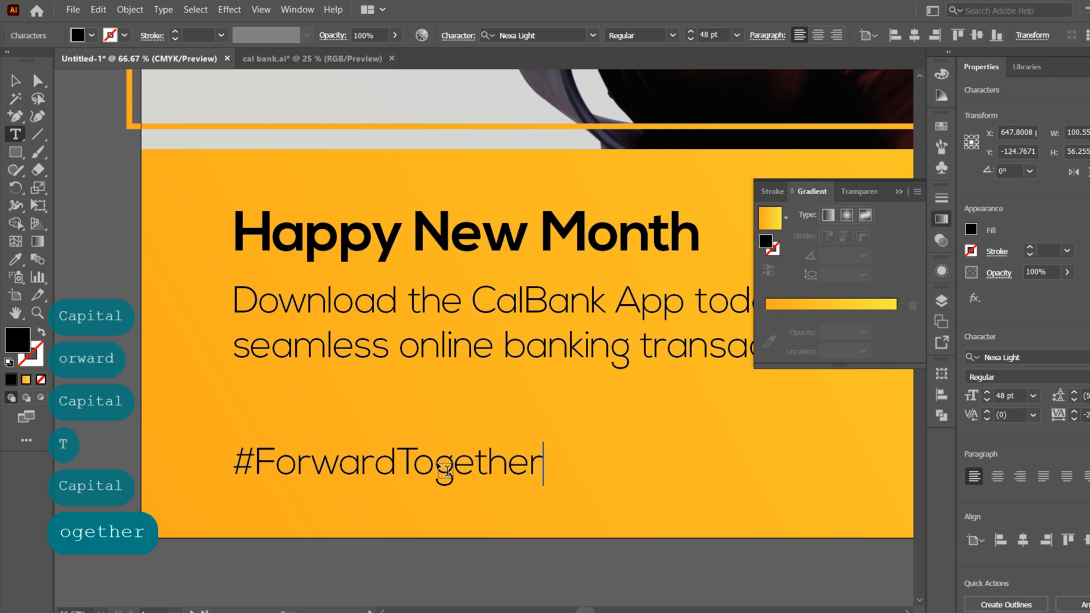
key(Escape)
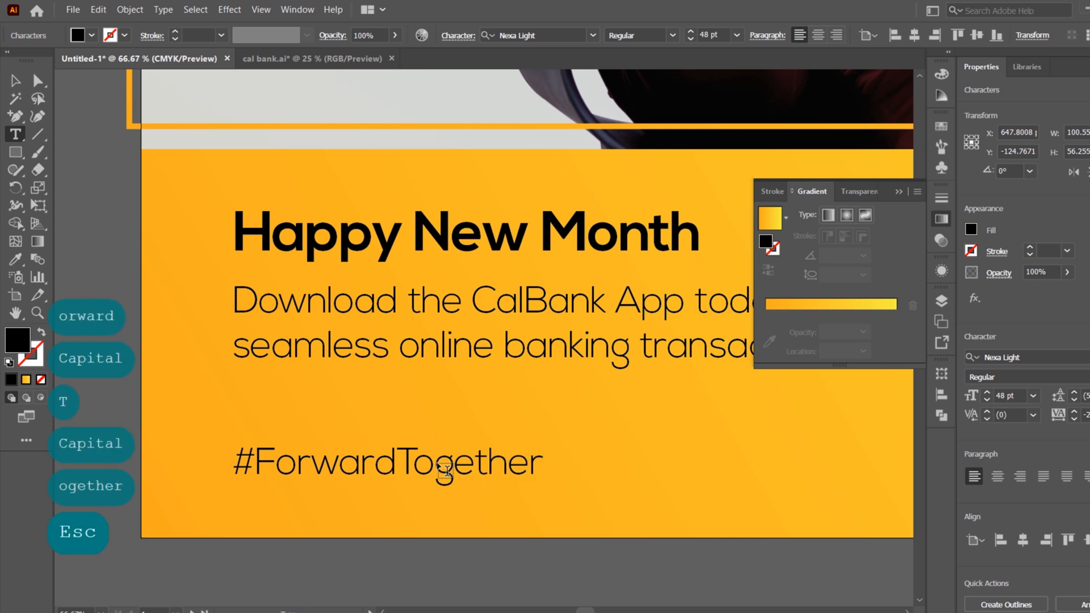
Step: Move the #ForwardTogether line straight down about 18 px, keeping it aligned with the text above
click(440, 471)
scroll(440, 471, down, 1)
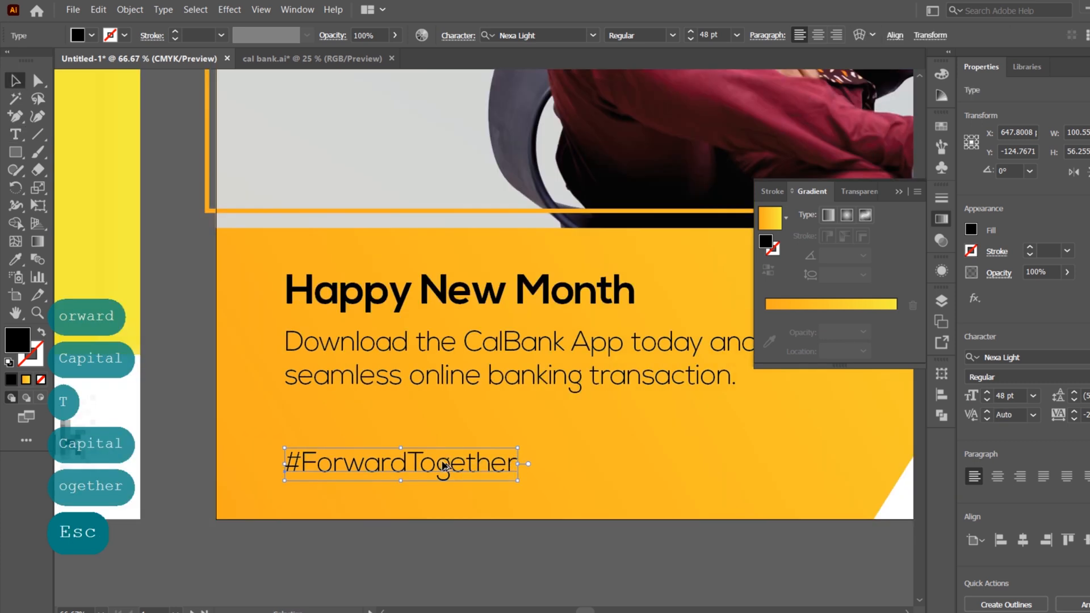
scroll(483, 458, down, 1)
drag(570, 423, 382, 430)
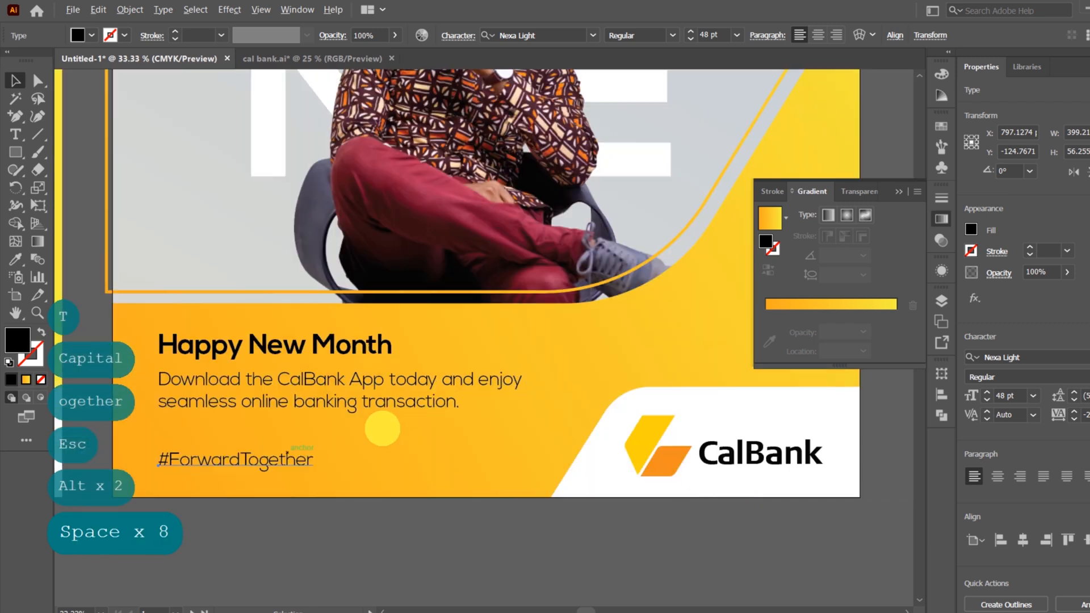
scroll(341, 448, down, 1)
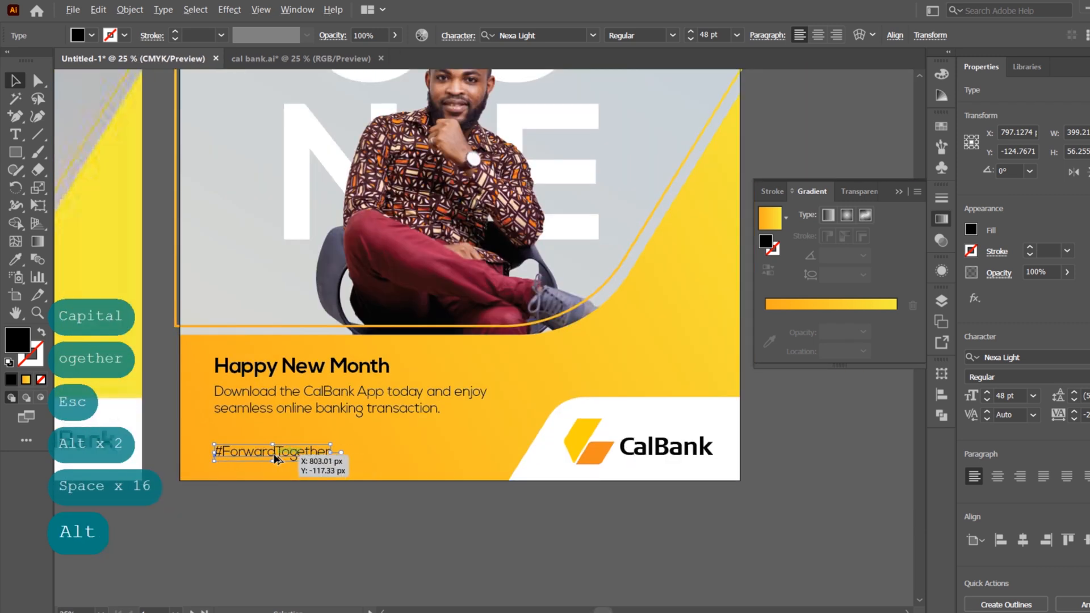
scroll(318, 461, up, 2)
drag(321, 469, 323, 484)
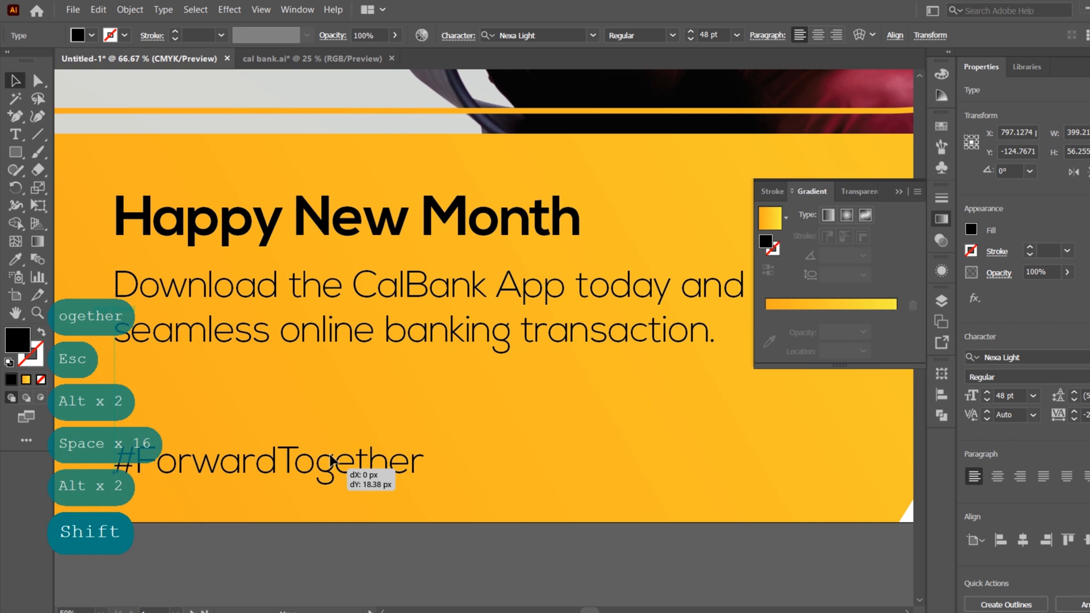
click(445, 521)
Step: Place the App Store and Google Play badge image files into the document over the flyer's lower area
drag(314, 492, 402, 460)
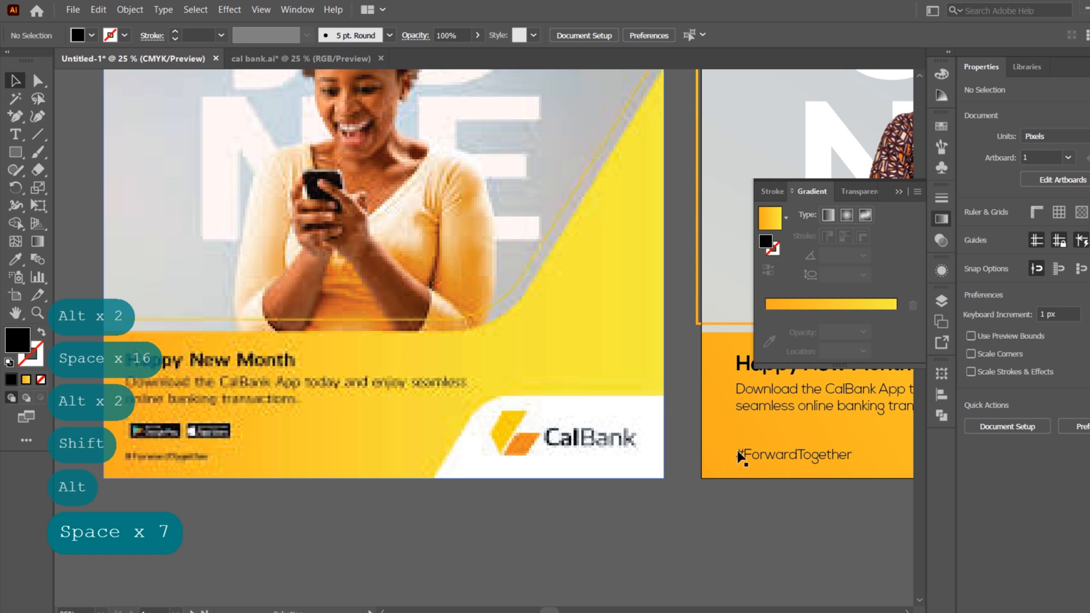
alt+click(762, 457)
drag(762, 457, 477, 457)
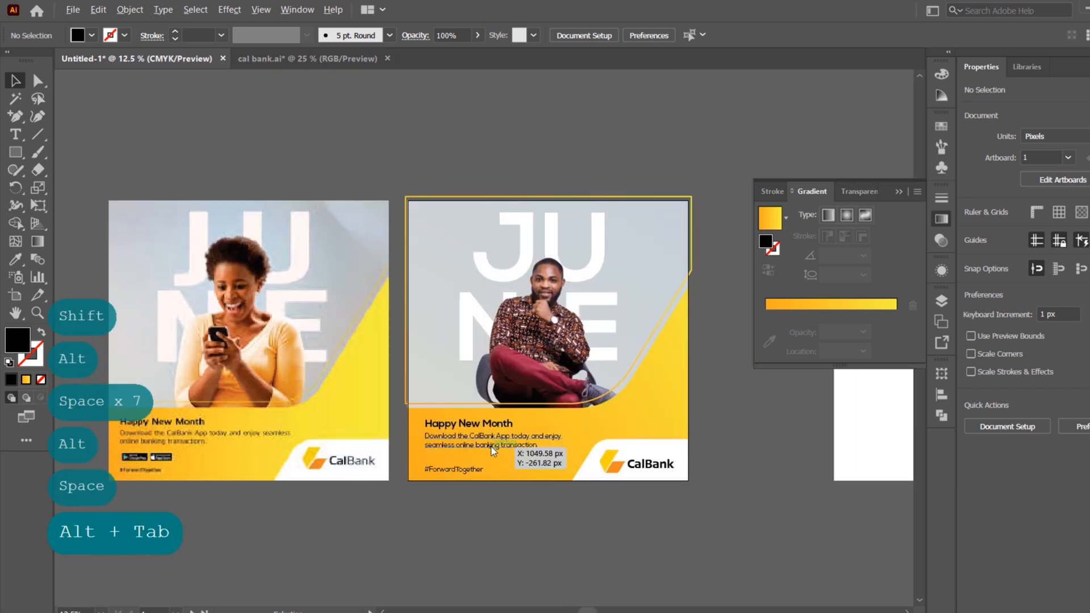
click(73, 10)
click(96, 244)
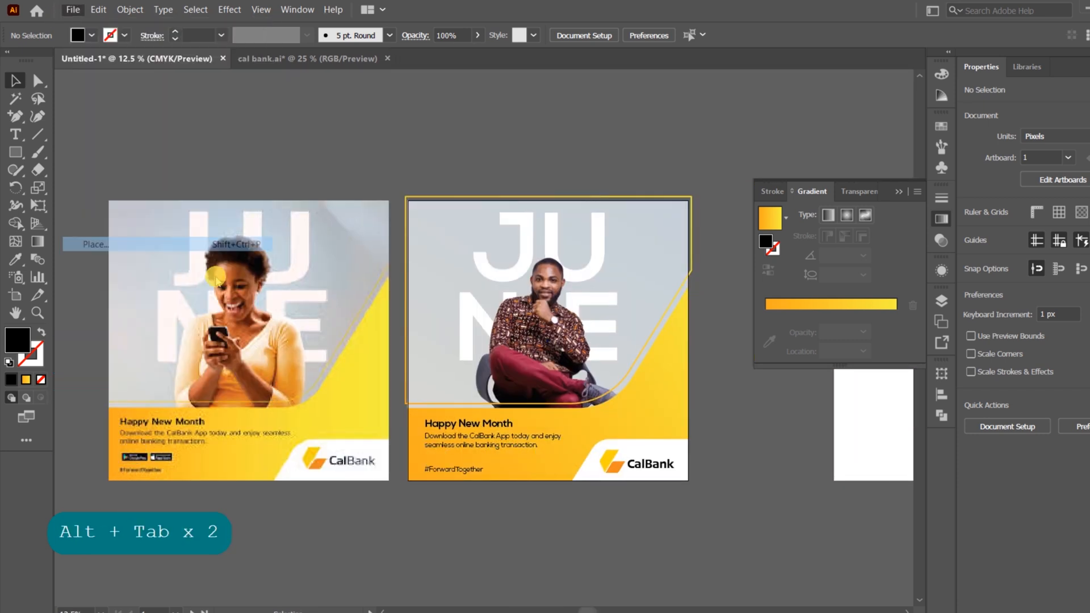
click(241, 215)
ctrl+click(570, 219)
click(153, 491)
click(588, 594)
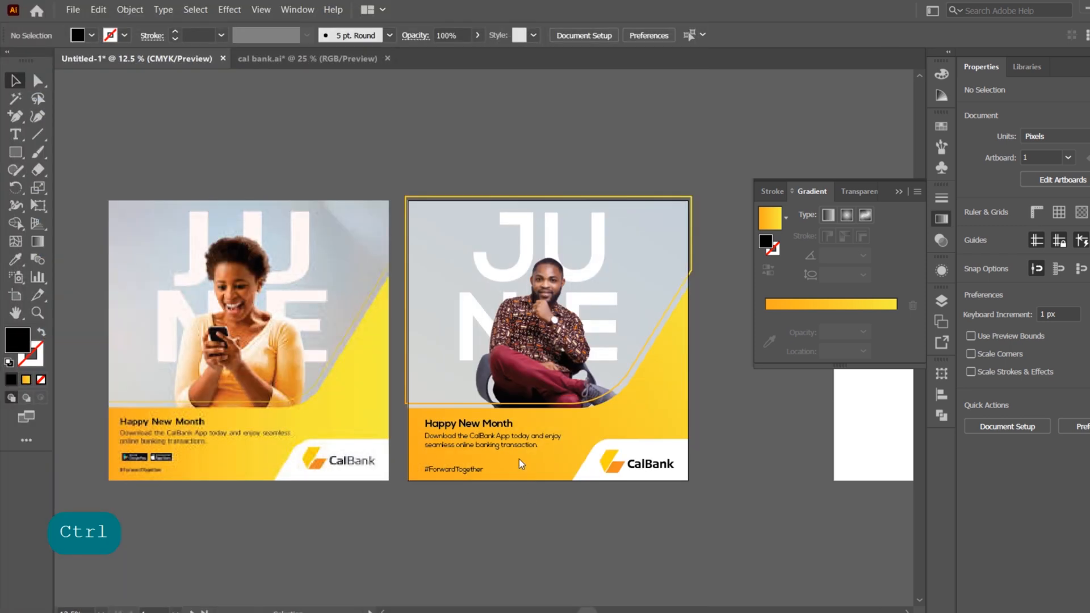
click(396, 391)
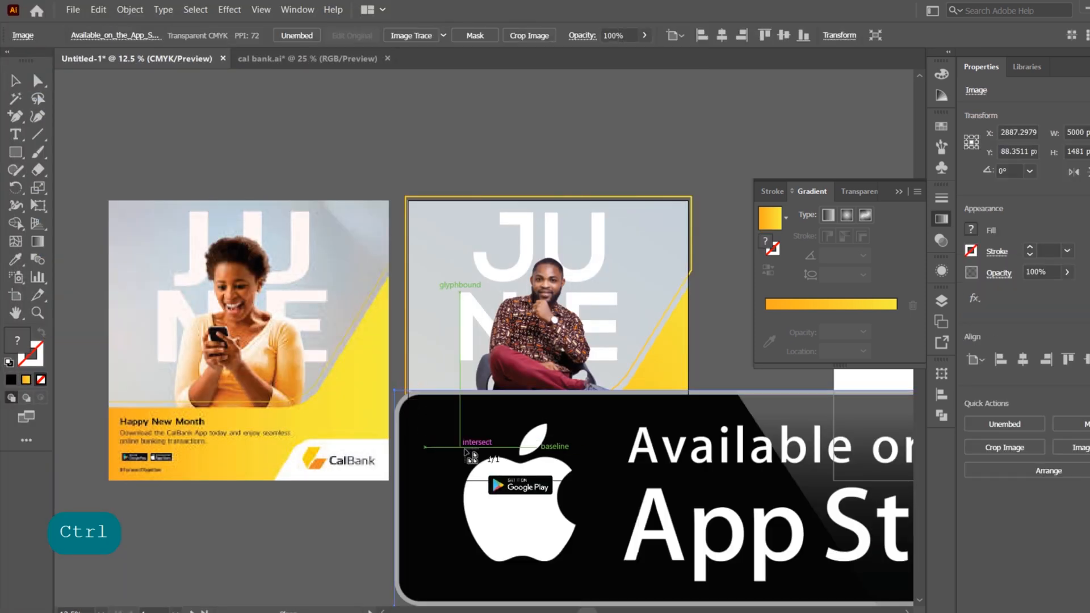
click(501, 462)
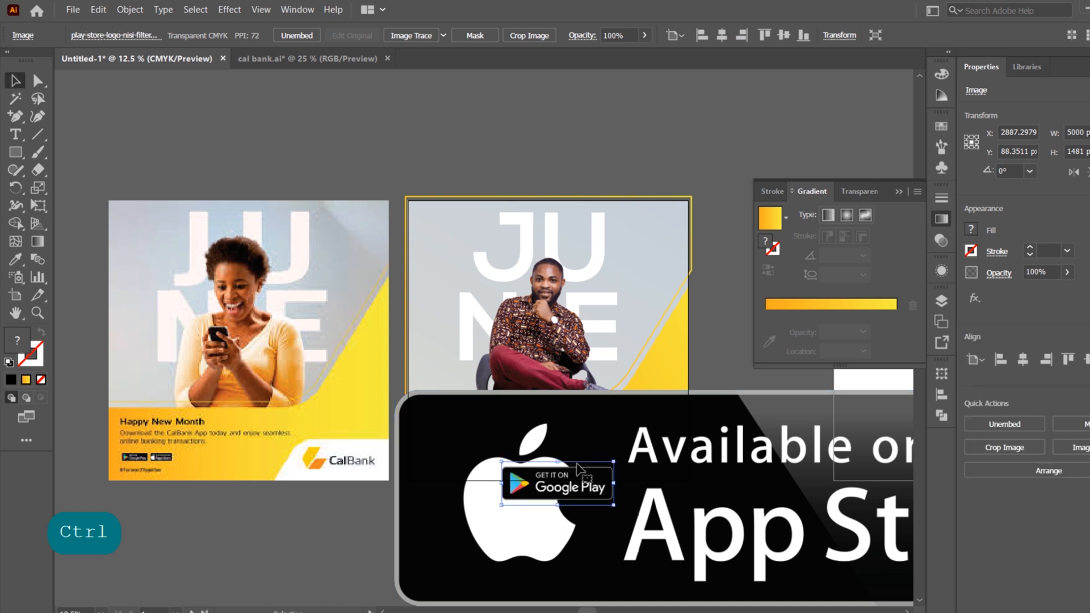
Step: Scale the App Store badge down to match the Google Play badge and place both between the body text and the hashtag
click(418, 426)
drag(397, 392, 549, 482)
drag(724, 501, 604, 409)
scroll(615, 501, up, 3)
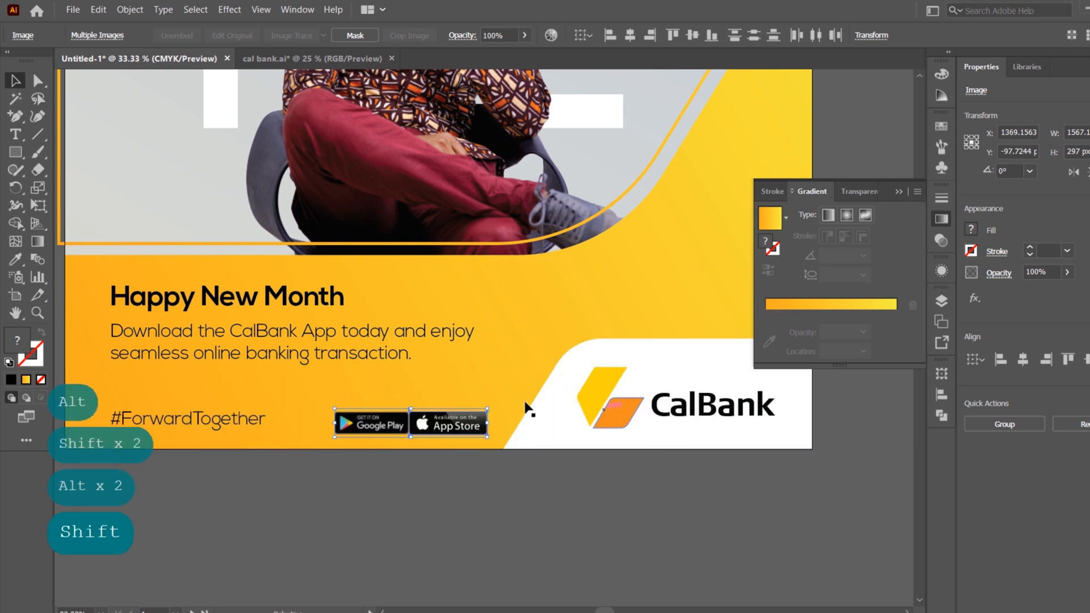
drag(303, 406, 480, 426)
scroll(490, 436, up, 2)
drag(565, 451, 341, 395)
click(260, 533)
drag(235, 549, 330, 212)
shift+click(169, 270)
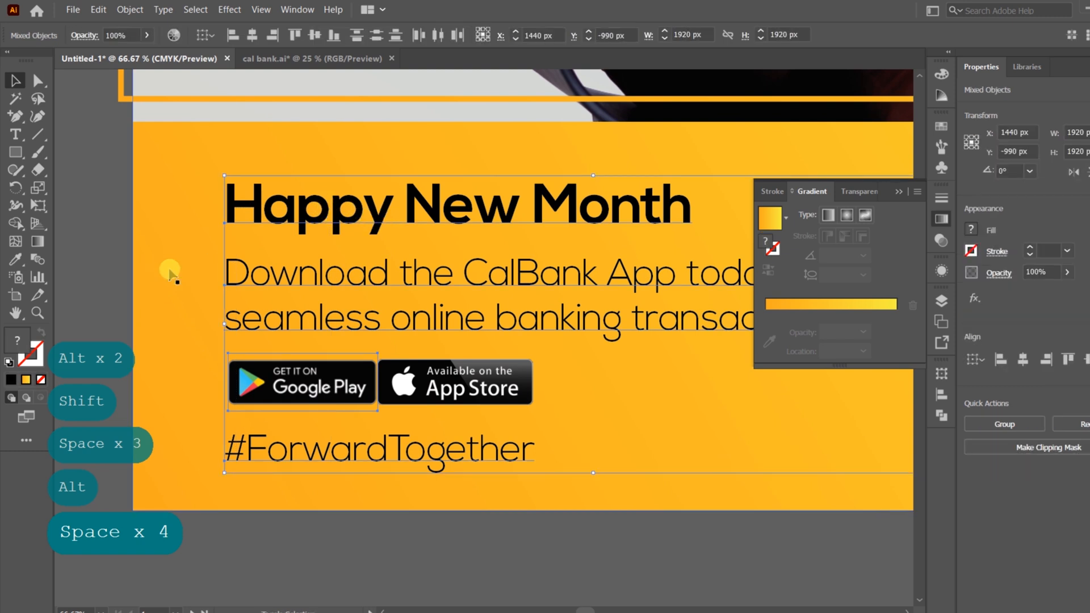
click(392, 509)
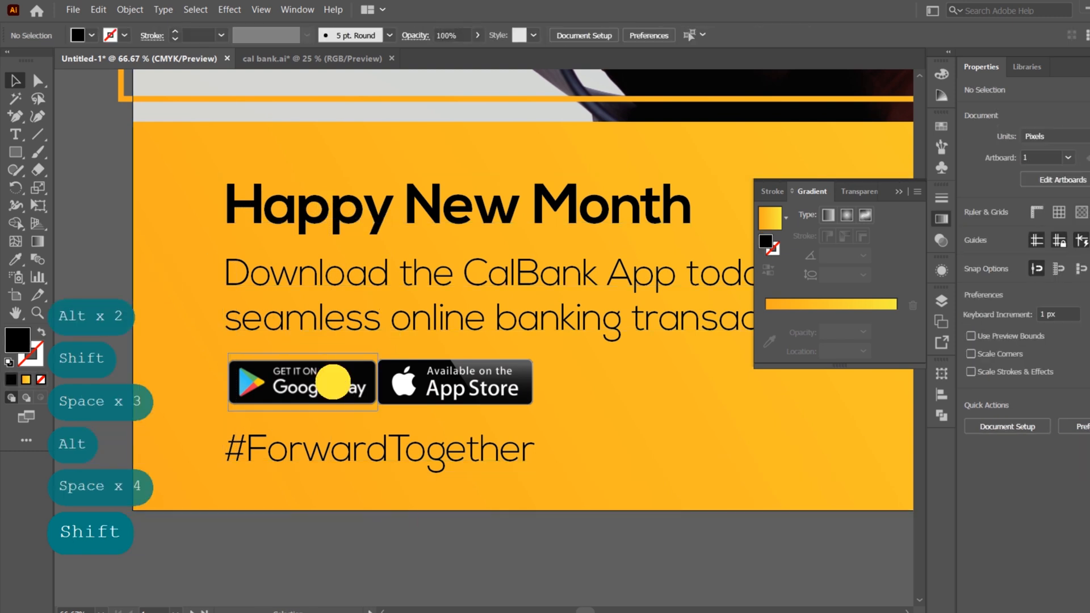
shift+click(429, 386)
click(233, 567)
Step: Shift the App Store badge right to leave a small gap beside the Google Play badge and group the two badges
drag(430, 392, 443, 391)
shift+click(327, 396)
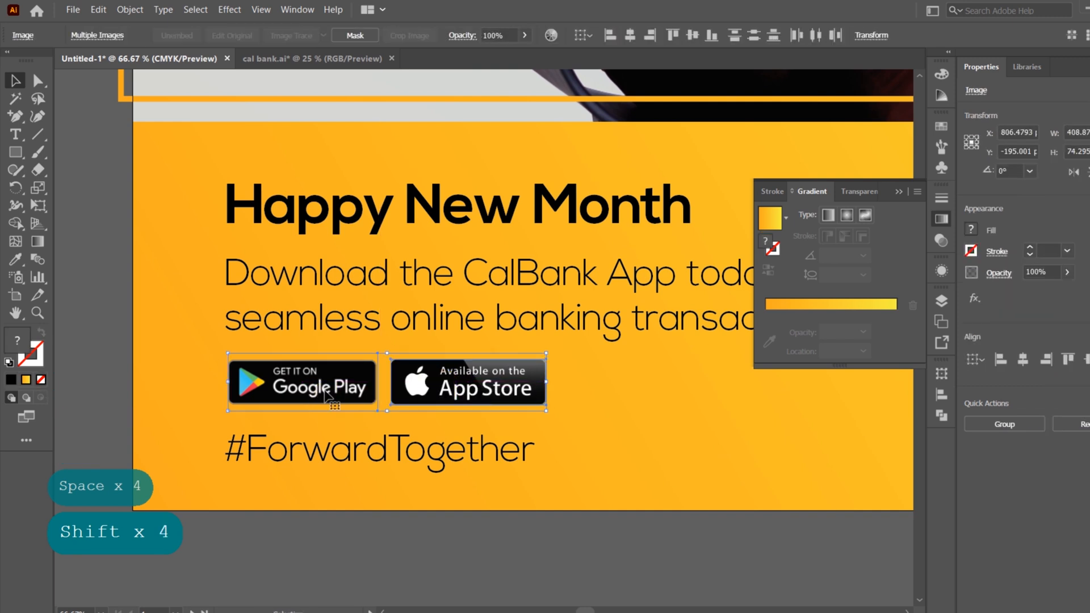
key(ctrl+g)
Step: Align the left edges of the heading, body text, badge group and hashtag line
drag(280, 526, 187, 245)
click(994, 358)
click(499, 508)
Step: Examine the whole flyer and compare its layout side by side with the reference image
key(alt)
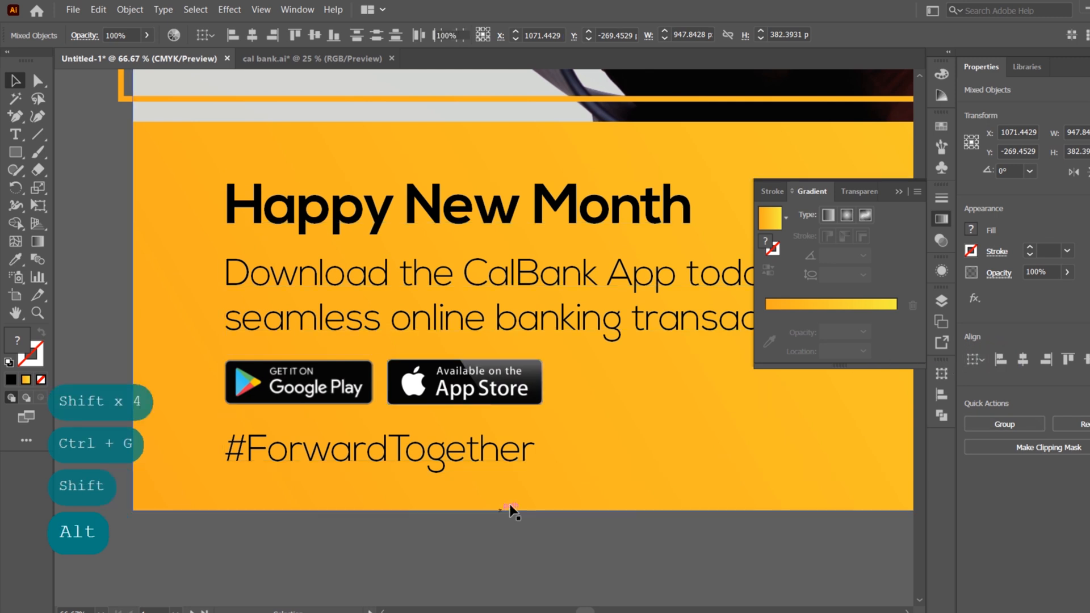
scroll(509, 506, down, 5)
click(531, 523)
drag(617, 453, 545, 496)
drag(364, 458, 434, 347)
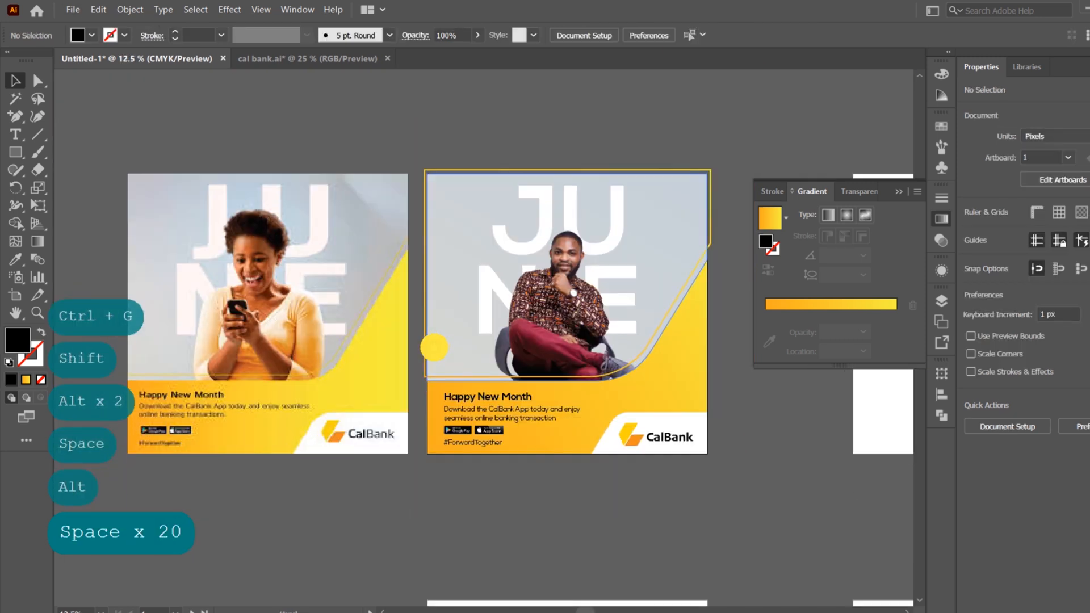
key(alt)
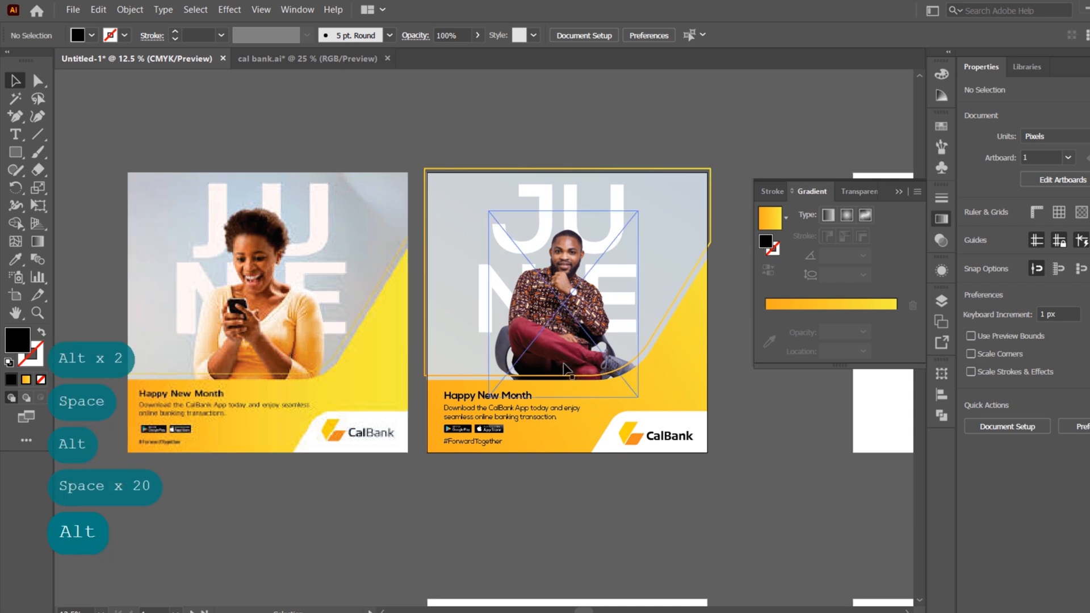
scroll(565, 369, up, 1)
drag(623, 348, 529, 359)
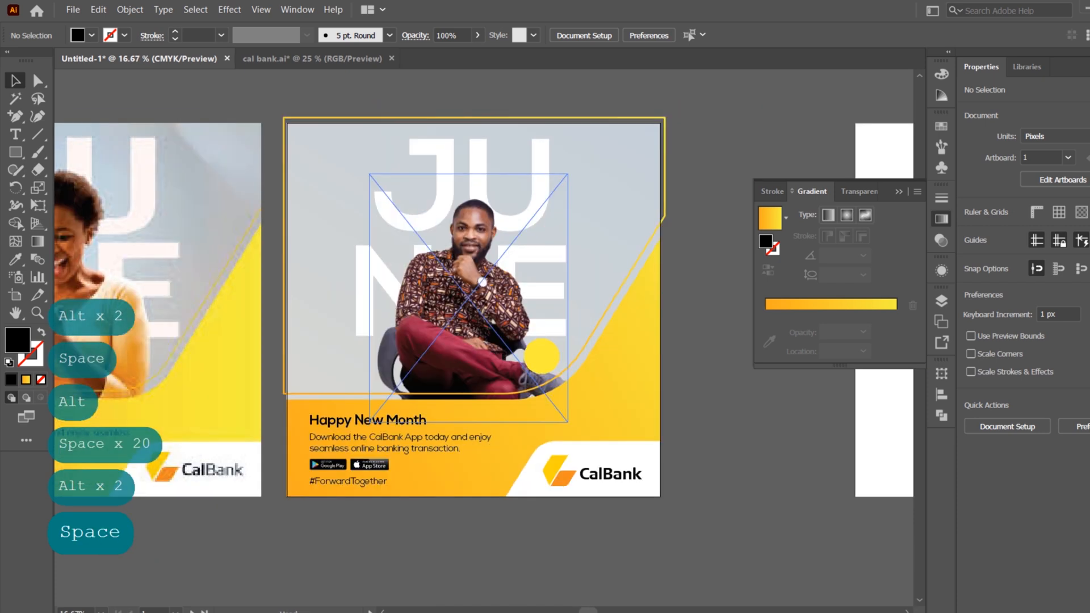
key(ctrl+0)
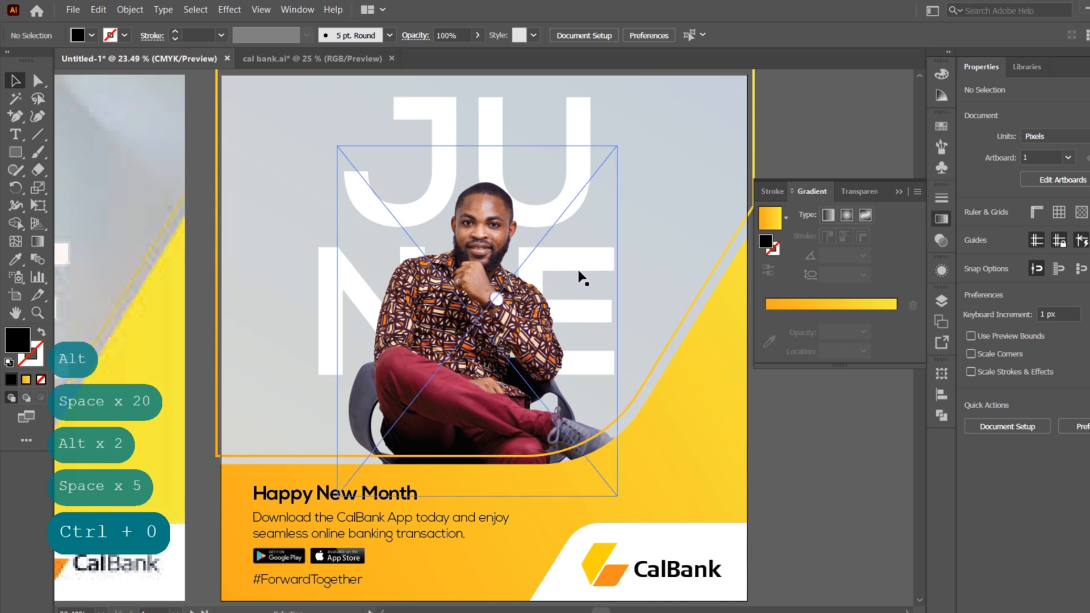
key(ctrl+0)
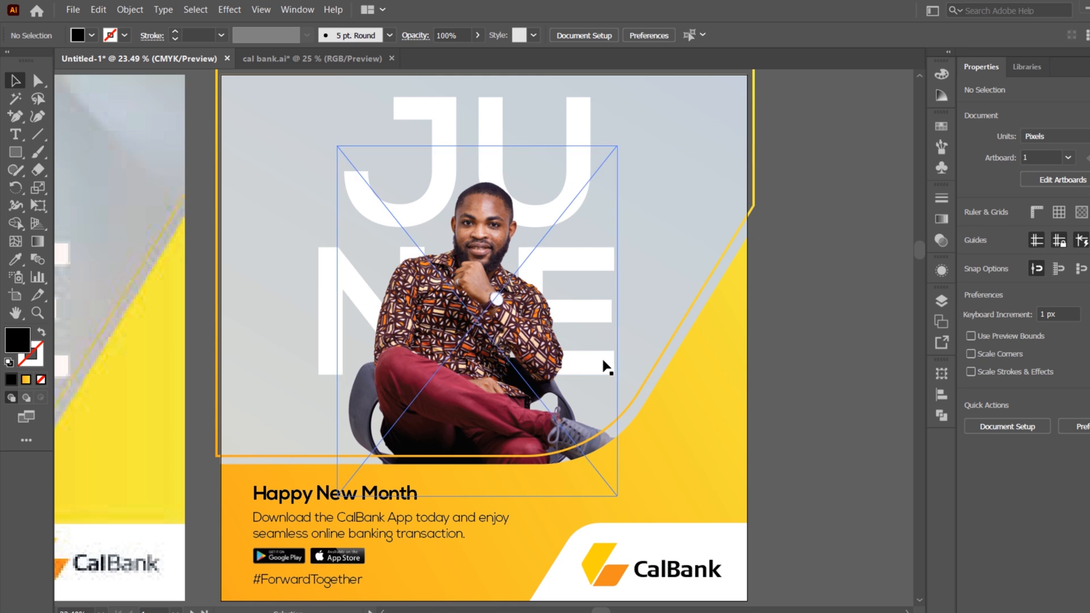
scroll(564, 378, down, 1)
key(space)
drag(565, 380, 747, 386)
drag(738, 346, 676, 356)
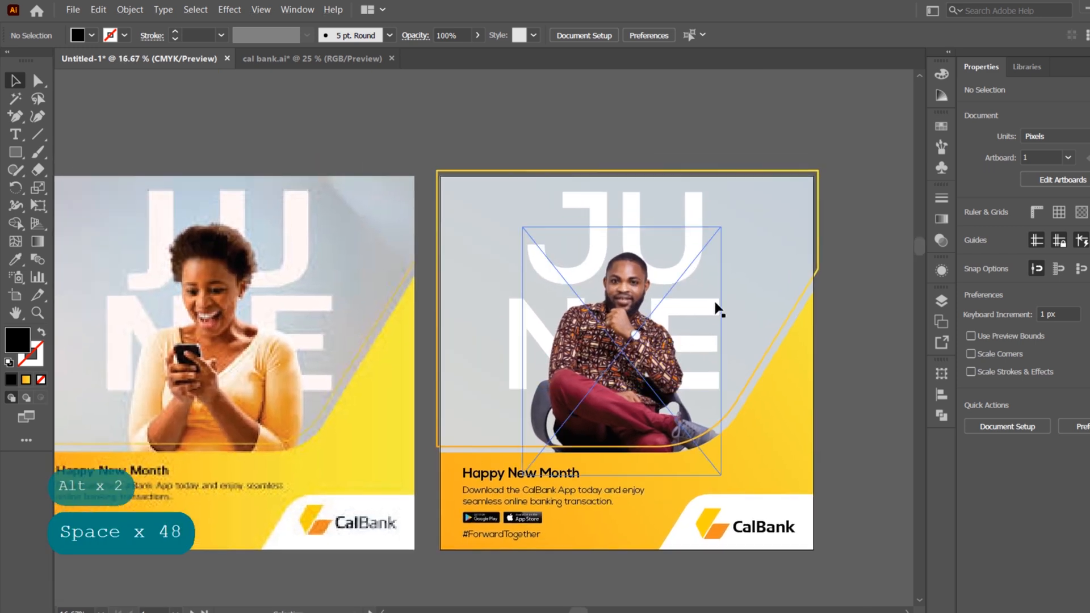